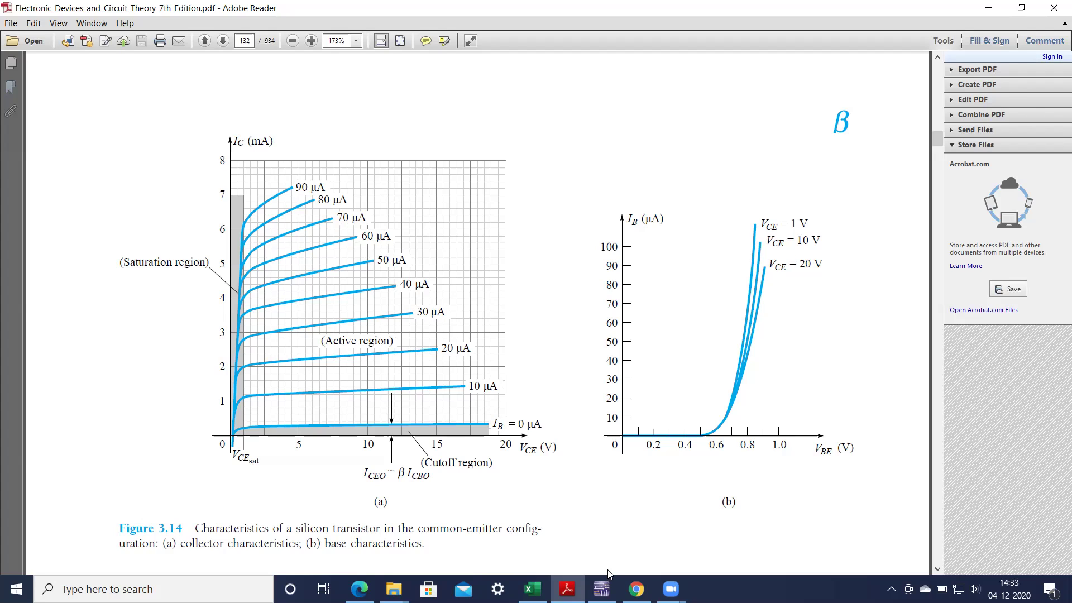
- Switch to Multisim and list the BJT_NPN family of the Transistors group for component placement
{"action": "left_click", "coordinate": [601, 589]}
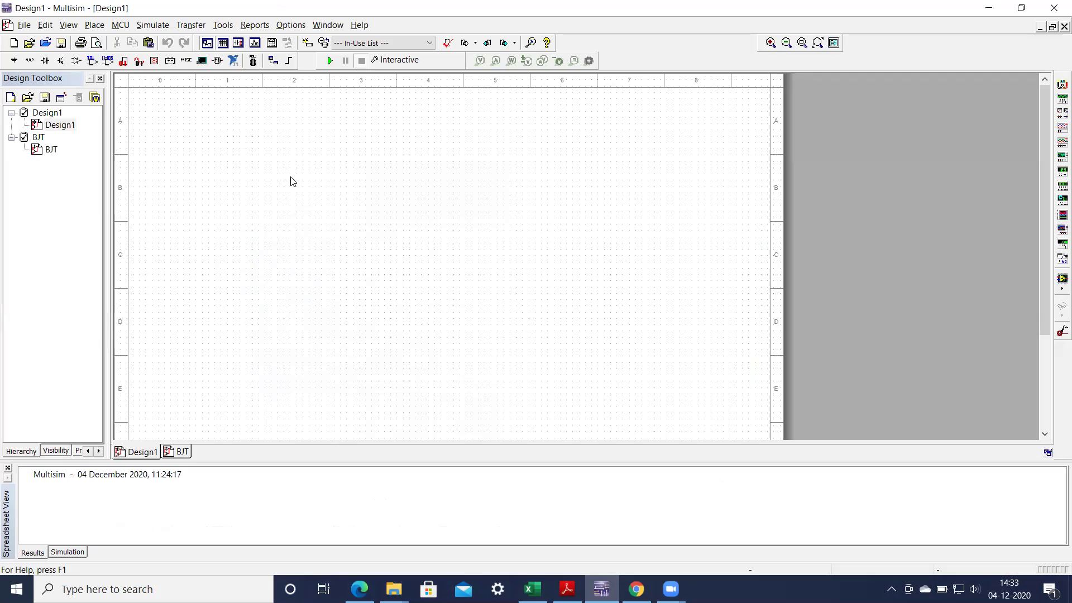
{"action": "left_click", "coordinate": [63, 61]}
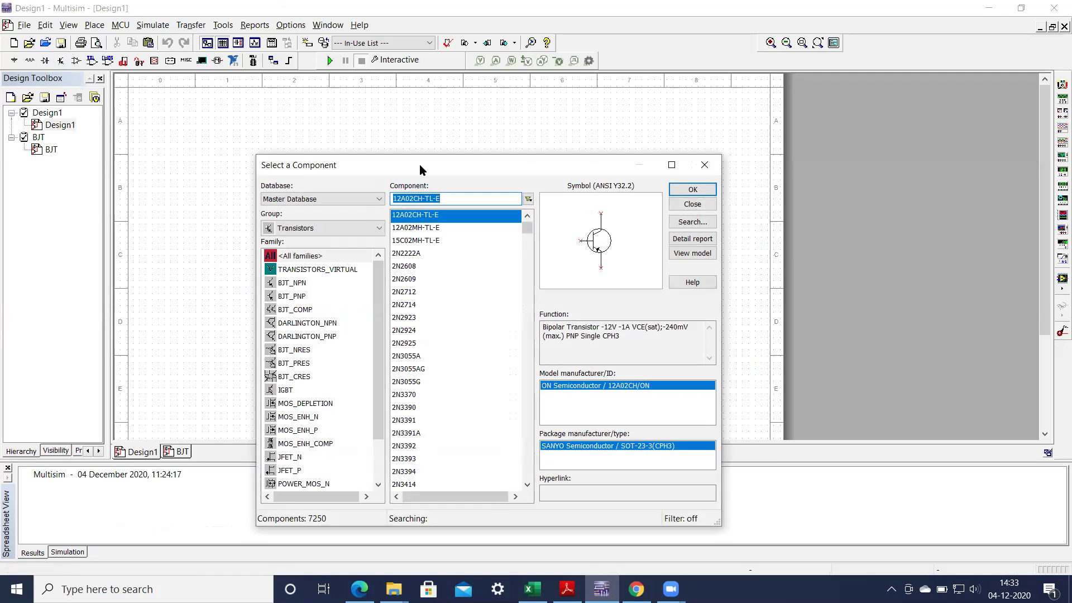
{"action": "left_click_drag", "start_coordinate": [420, 164], "coordinate": [403, 121]}
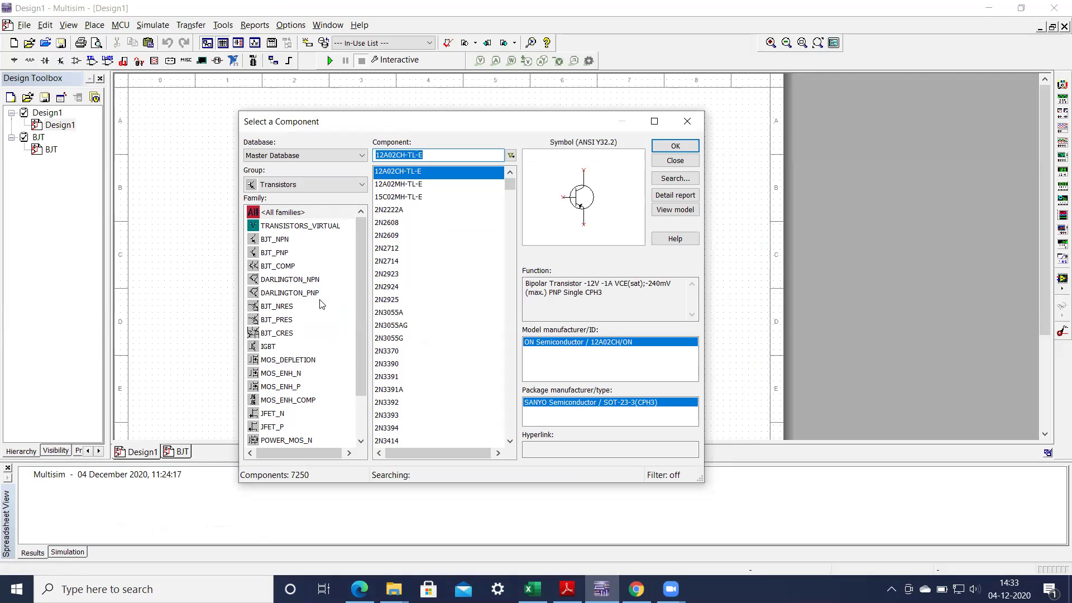
{"action": "left_click", "coordinate": [277, 240]}
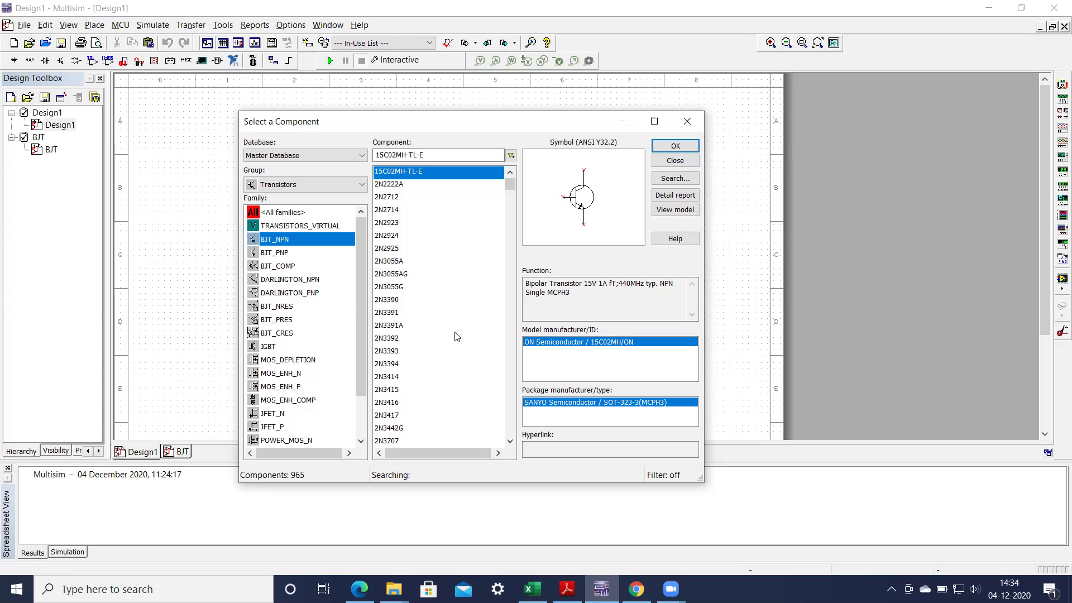
- Find the BC548BP transistor among the NPN components and place it in the upper middle of the schematic
{"action": "left_click", "coordinate": [509, 441]}
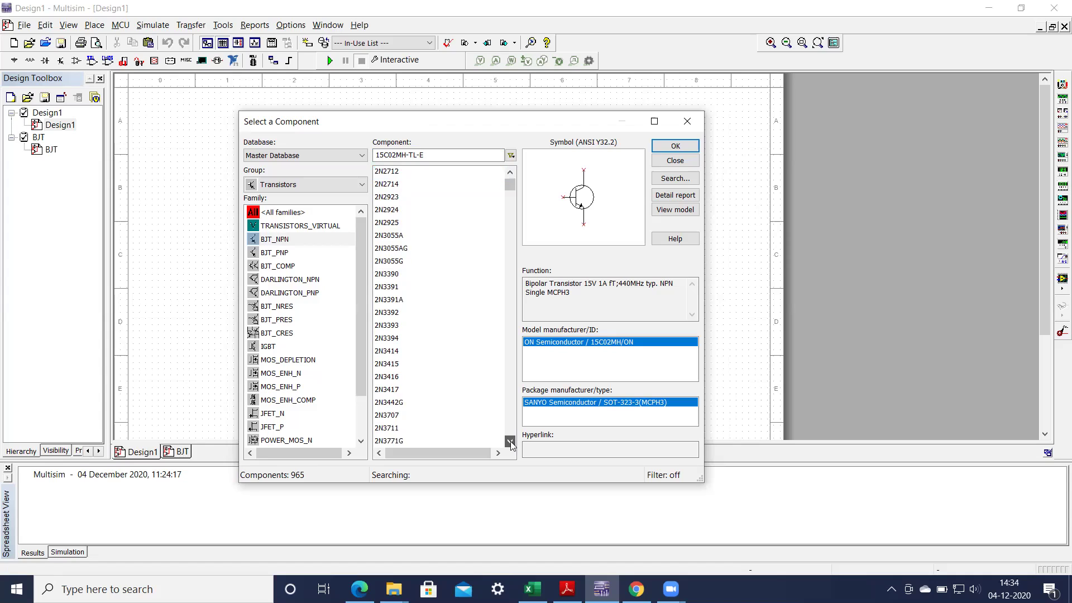
{"action": "left_click", "coordinate": [509, 441]}
{"action": "left_click", "coordinate": [510, 441]}
{"action": "left_click", "coordinate": [510, 441]}
{"action": "left_click", "coordinate": [509, 441]}
{"action": "left_click", "coordinate": [509, 441]}
{"action": "left_click", "coordinate": [509, 441]}
{"action": "left_click", "coordinate": [510, 441]}
{"action": "left_click", "coordinate": [510, 441]}
{"action": "left_click", "coordinate": [510, 441]}
{"action": "left_click", "coordinate": [509, 441]}
{"action": "left_click", "coordinate": [510, 441]}
{"action": "left_click", "coordinate": [510, 441]}
{"action": "left_click", "coordinate": [509, 441]}
{"action": "left_click", "coordinate": [509, 441]}
{"action": "left_click", "coordinate": [509, 441]}
{"action": "left_click", "coordinate": [509, 441]}
{"action": "left_click", "coordinate": [509, 441]}
{"action": "left_click", "coordinate": [509, 441]}
{"action": "left_click", "coordinate": [509, 441]}
{"action": "left_click", "coordinate": [509, 441]}
{"action": "left_click", "coordinate": [510, 441]}
{"action": "left_click", "coordinate": [510, 441]}
{"action": "left_click", "coordinate": [509, 441]}
{"action": "left_click", "coordinate": [510, 441]}
{"action": "left_click", "coordinate": [510, 441]}
{"action": "left_click", "coordinate": [509, 441]}
{"action": "left_click", "coordinate": [510, 441]}
{"action": "left_click", "coordinate": [509, 441]}
{"action": "left_click", "coordinate": [510, 441]}
{"action": "left_click", "coordinate": [510, 441]}
{"action": "left_click", "coordinate": [510, 441]}
{"action": "left_click", "coordinate": [509, 441]}
{"action": "left_click", "coordinate": [510, 441]}
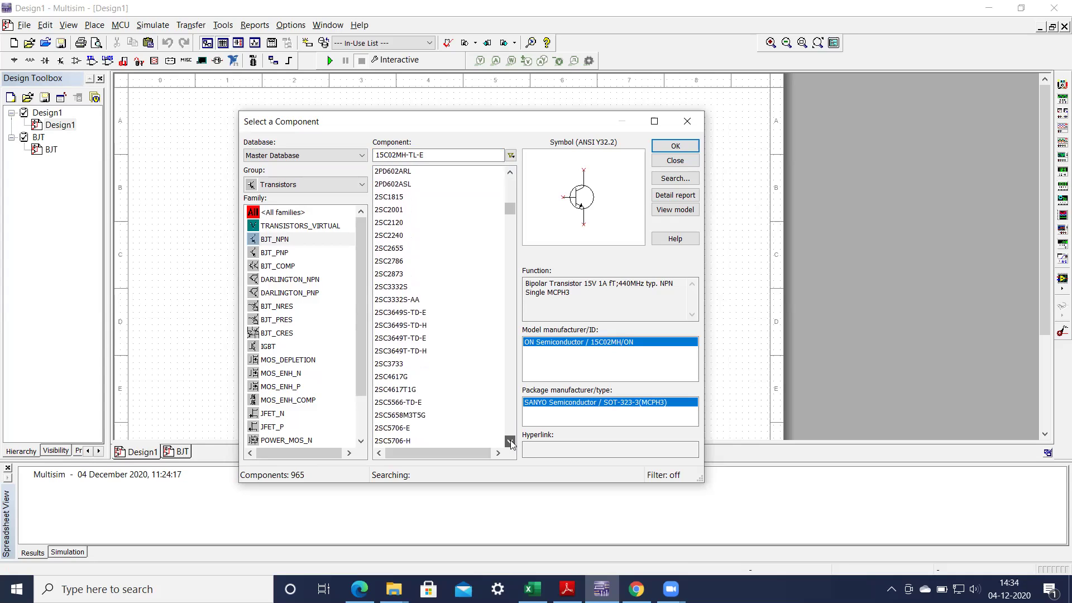
{"action": "left_click", "coordinate": [510, 441]}
{"action": "left_click", "coordinate": [510, 441]}
{"action": "left_click", "coordinate": [510, 441]}
{"action": "left_click", "coordinate": [510, 441]}
{"action": "left_click", "coordinate": [510, 441]}
{"action": "left_click", "coordinate": [509, 441]}
{"action": "left_click", "coordinate": [510, 441]}
{"action": "left_click", "coordinate": [509, 441]}
{"action": "left_click", "coordinate": [509, 441]}
{"action": "left_click", "coordinate": [510, 441]}
{"action": "left_click", "coordinate": [509, 441]}
{"action": "left_click", "coordinate": [509, 441]}
{"action": "left_click", "coordinate": [509, 441]}
{"action": "left_click", "coordinate": [509, 441]}
{"action": "left_click", "coordinate": [510, 441]}
{"action": "left_click", "coordinate": [509, 441]}
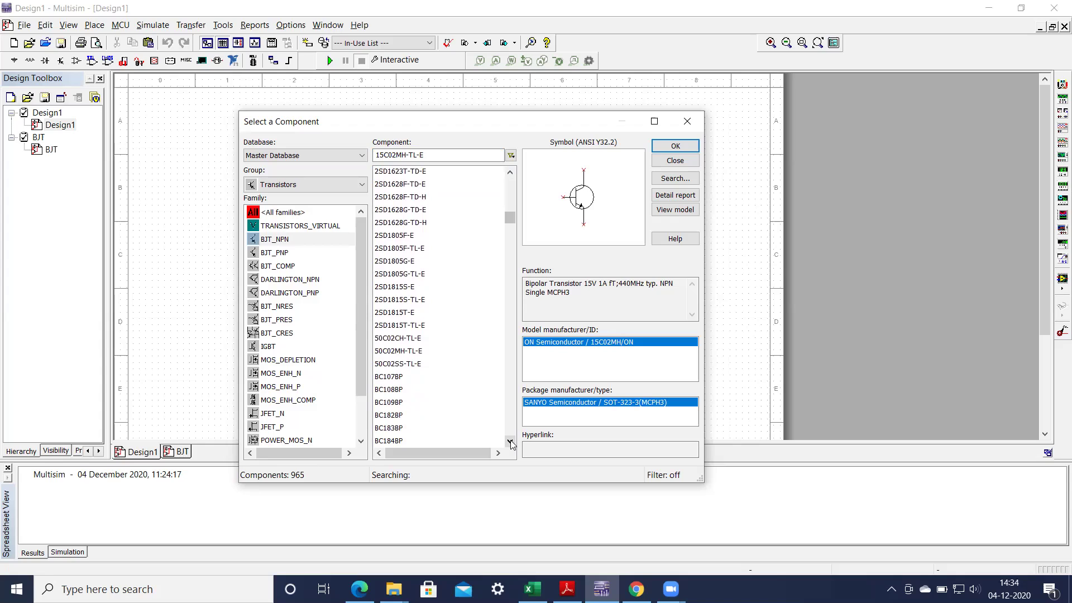
{"action": "left_click", "coordinate": [509, 441]}
{"action": "left_click", "coordinate": [510, 441]}
{"action": "left_click", "coordinate": [510, 441]}
{"action": "left_click", "coordinate": [510, 441]}
{"action": "left_click", "coordinate": [510, 441]}
{"action": "left_click", "coordinate": [510, 441]}
{"action": "left_click", "coordinate": [510, 441]}
{"action": "left_click", "coordinate": [509, 441]}
{"action": "left_click", "coordinate": [510, 441]}
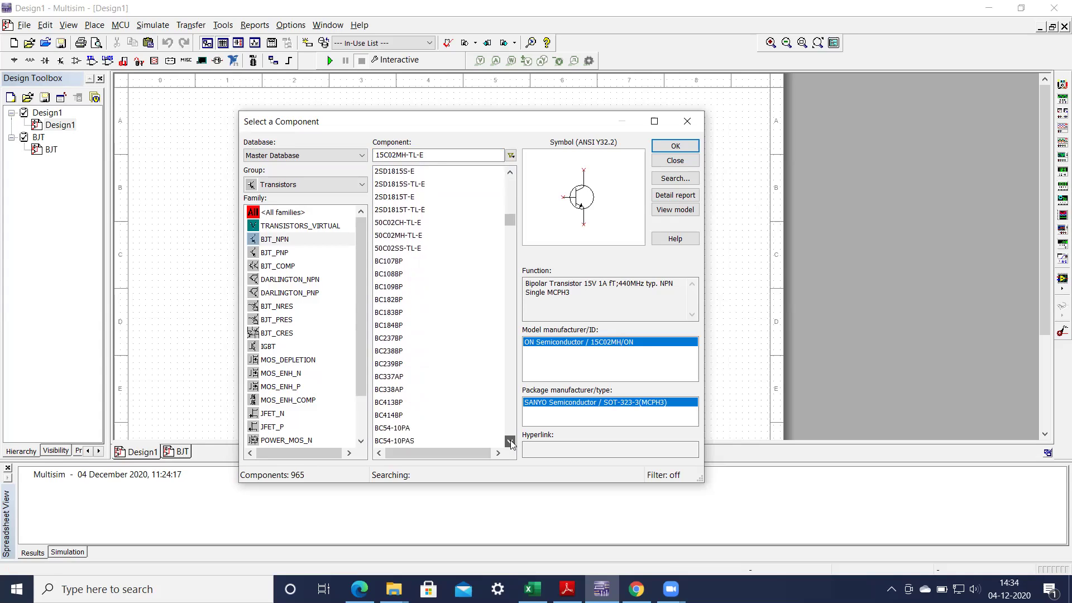
{"action": "left_click", "coordinate": [510, 441]}
{"action": "left_click", "coordinate": [509, 441]}
{"action": "left_click", "coordinate": [509, 441]}
{"action": "left_click", "coordinate": [510, 441]}
{"action": "left_click", "coordinate": [509, 441]}
{"action": "left_click", "coordinate": [510, 441]}
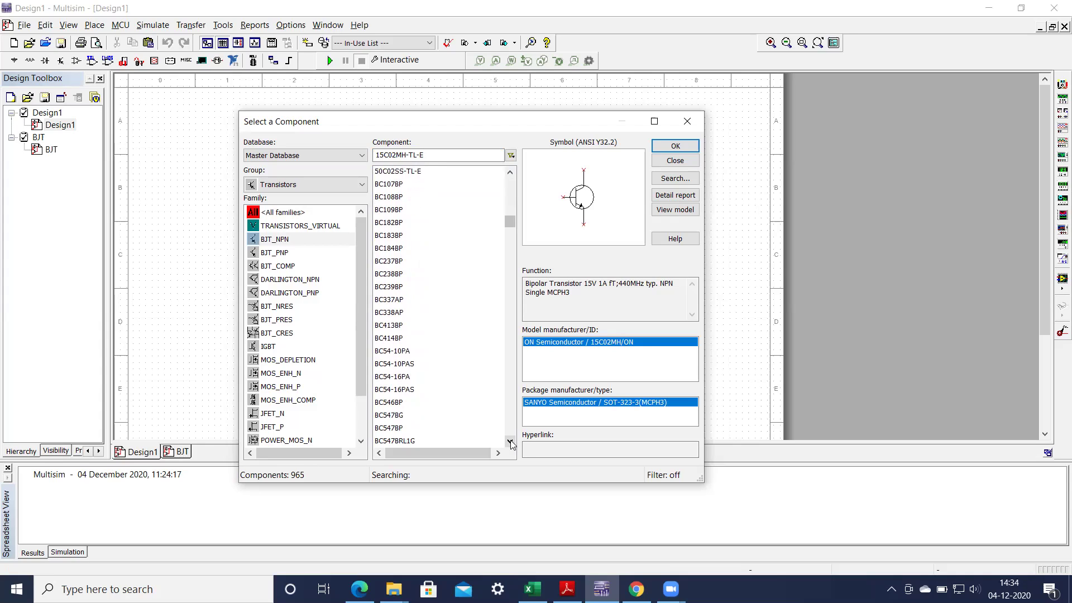
{"action": "left_click", "coordinate": [510, 441]}
{"action": "left_click", "coordinate": [510, 441]}
{"action": "left_click", "coordinate": [510, 441]}
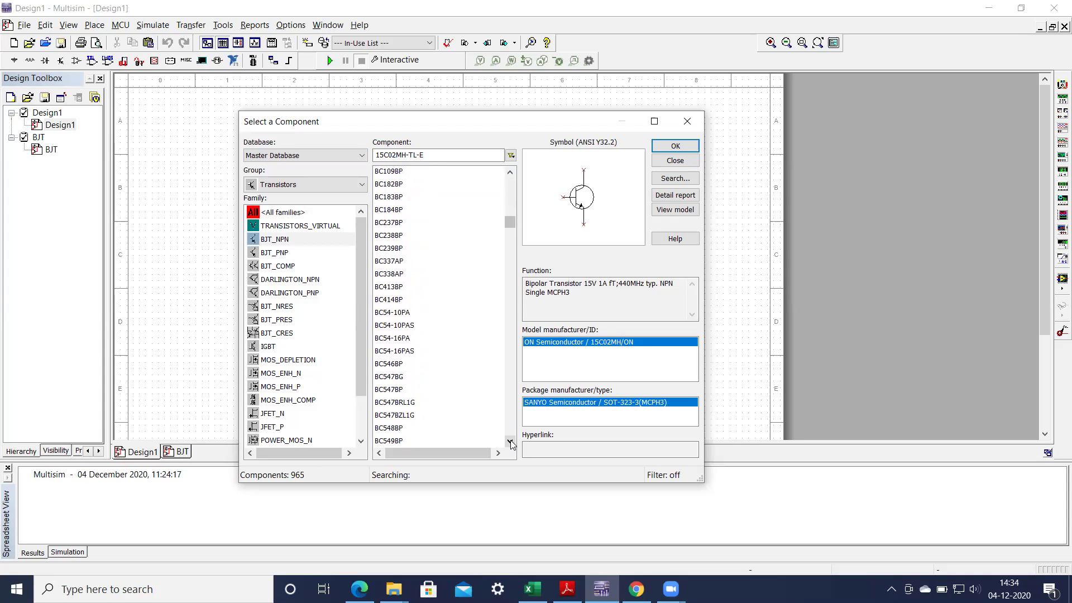
{"action": "left_click", "coordinate": [392, 428]}
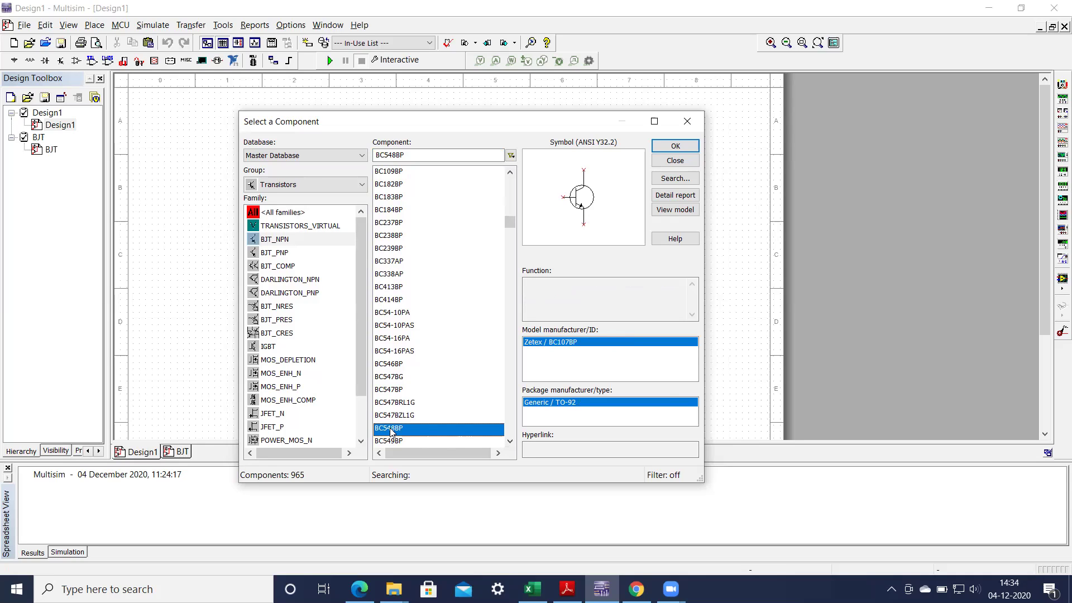
{"action": "left_click", "coordinate": [664, 150]}
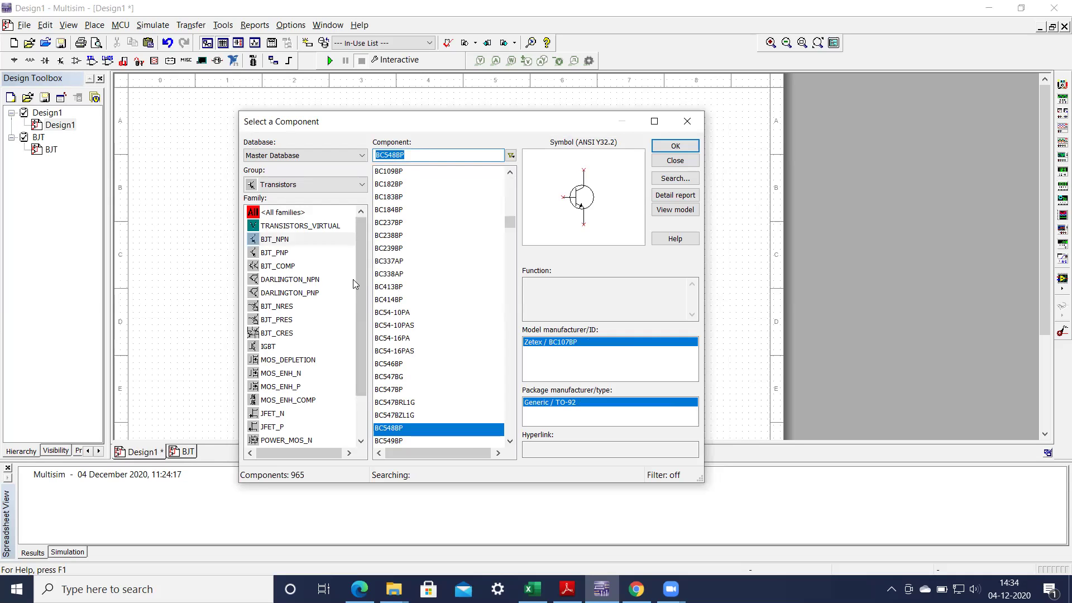
- Place a 1k resistor from the Basic group's RESISTOR family to the left of the transistor
{"action": "left_click", "coordinate": [360, 187]}
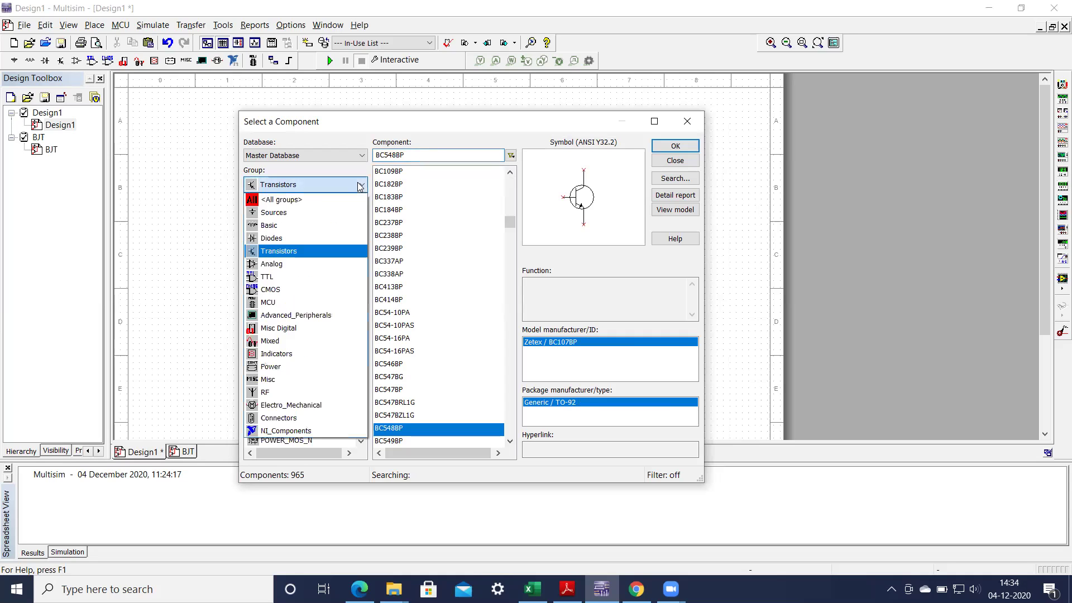
{"action": "left_click", "coordinate": [274, 228]}
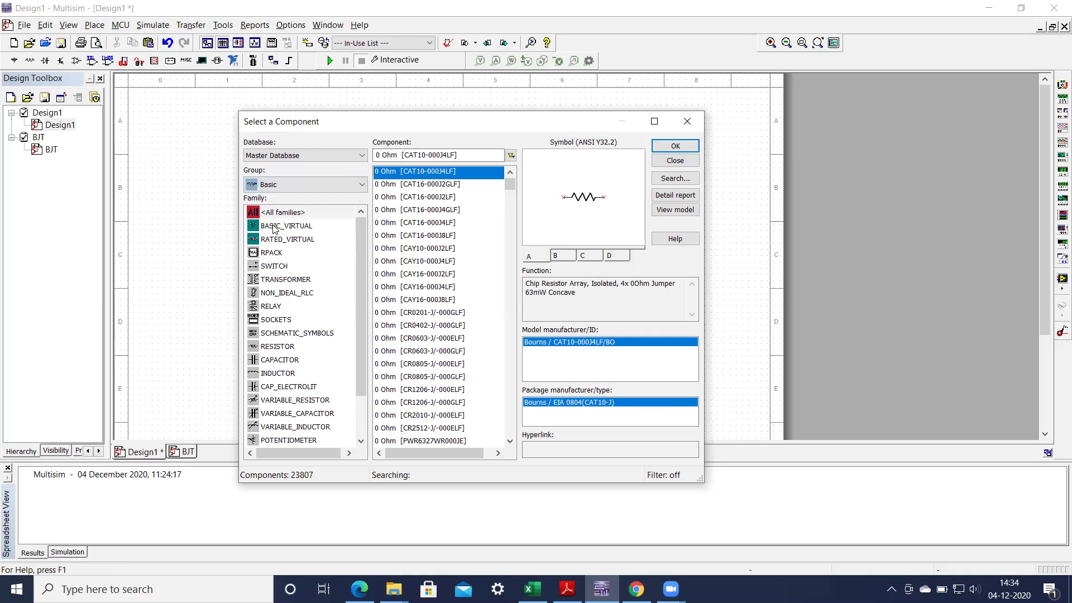
{"action": "left_click", "coordinate": [275, 349]}
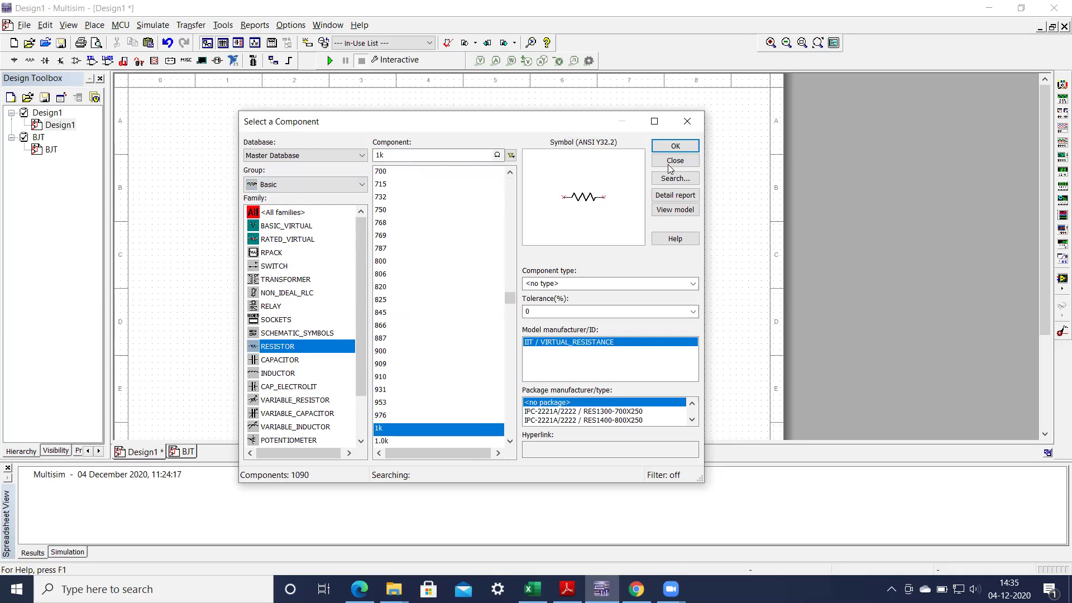
{"action": "left_click", "coordinate": [675, 146]}
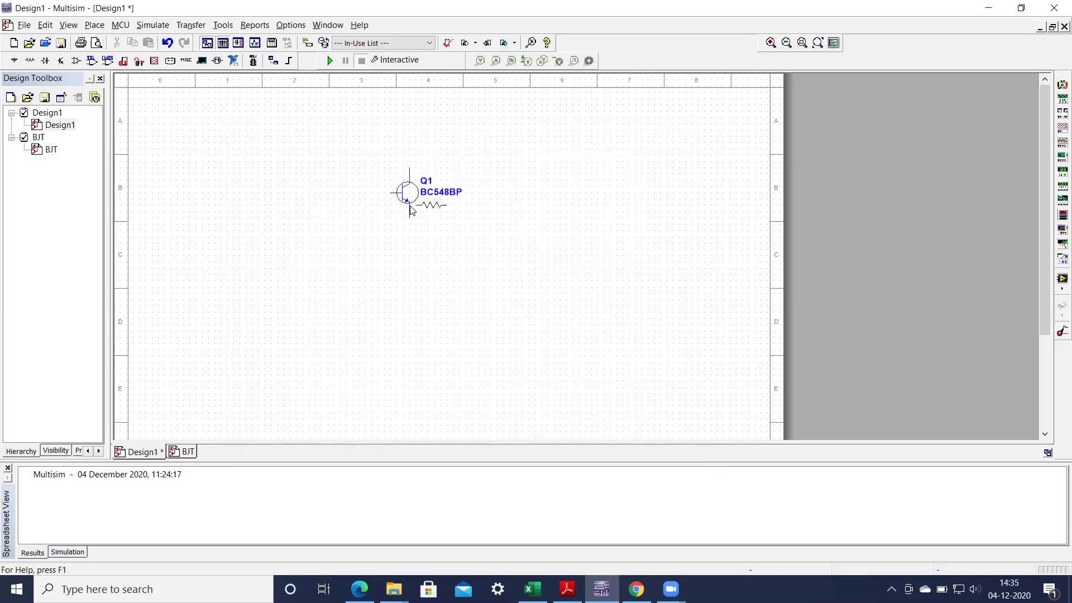
{"action": "left_click", "coordinate": [301, 197]}
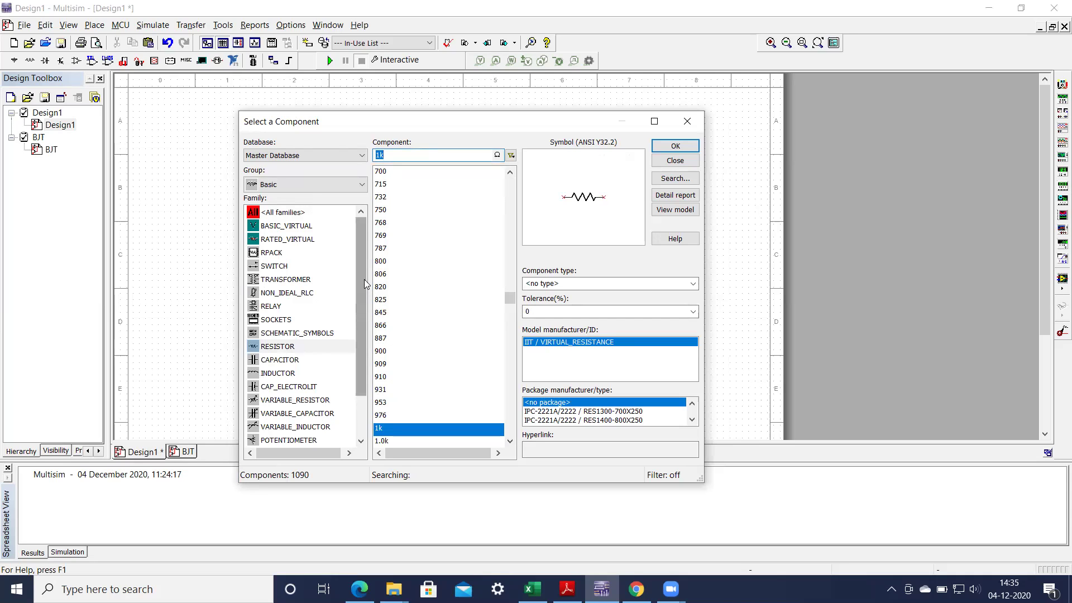
- Place two DC_POWER sources from the POWER_SOURCES family, one left of the resistor and one right of the transistor
{"action": "left_click", "coordinate": [360, 185]}
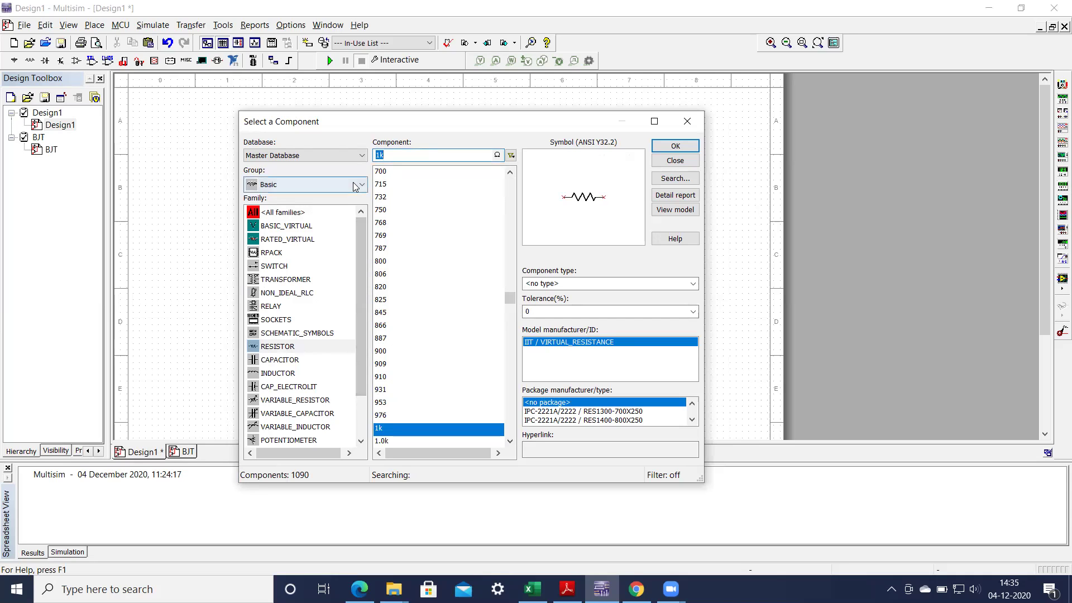
{"action": "left_click", "coordinate": [290, 212]}
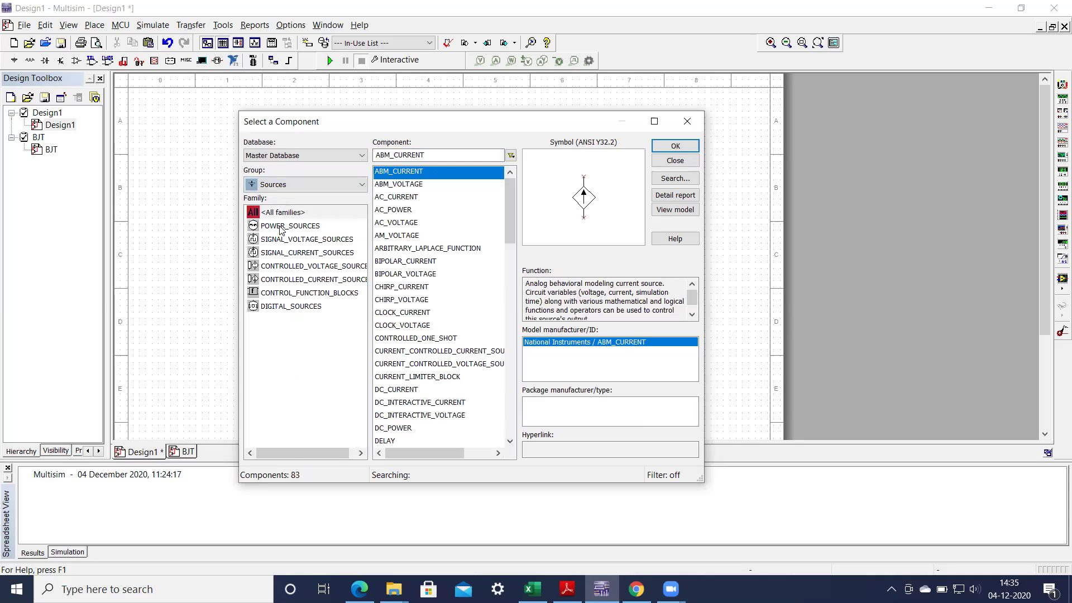
{"action": "left_click", "coordinate": [281, 229]}
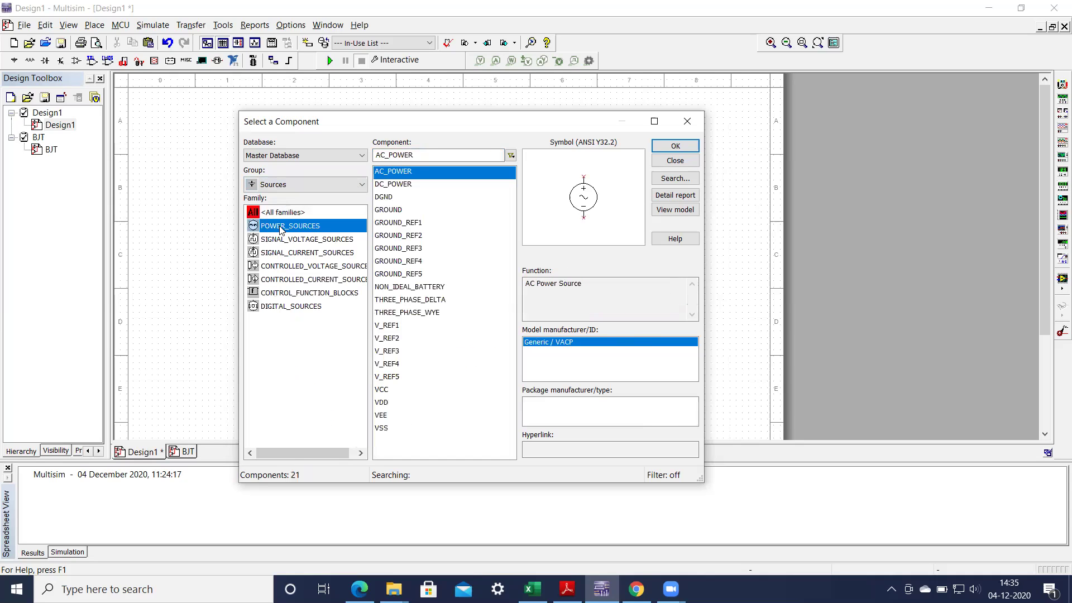
{"action": "left_click", "coordinate": [400, 186]}
{"action": "left_click", "coordinate": [675, 147]}
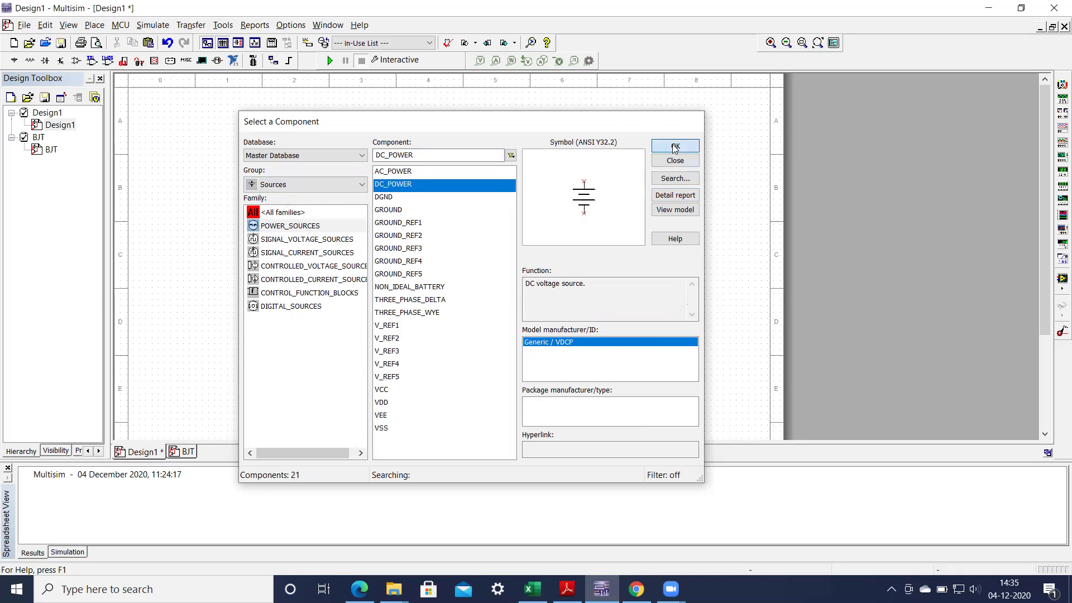
{"action": "left_click", "coordinate": [222, 234]}
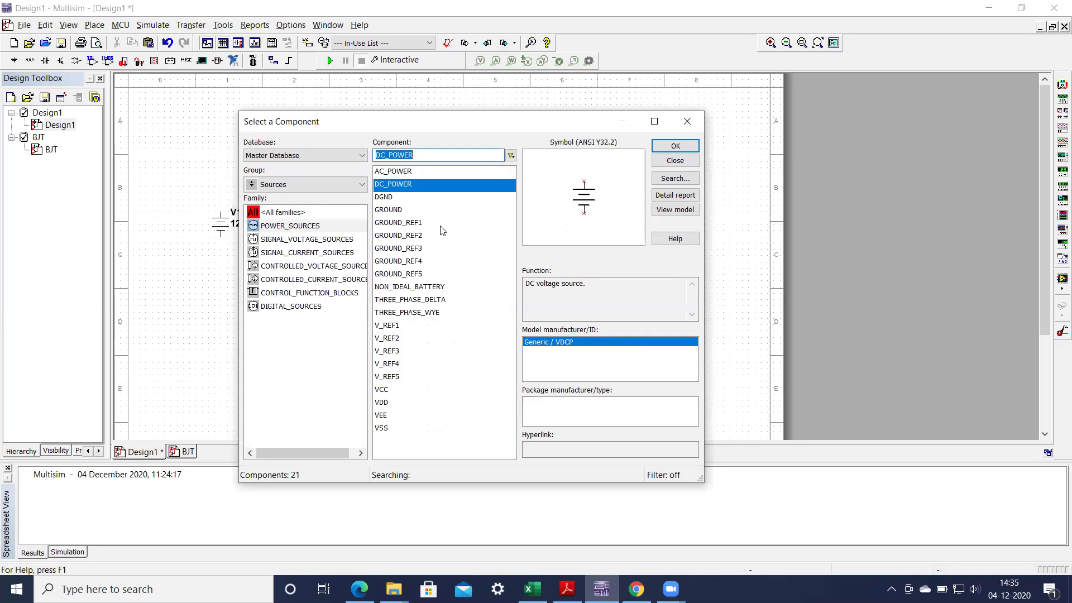
{"action": "left_click", "coordinate": [674, 147]}
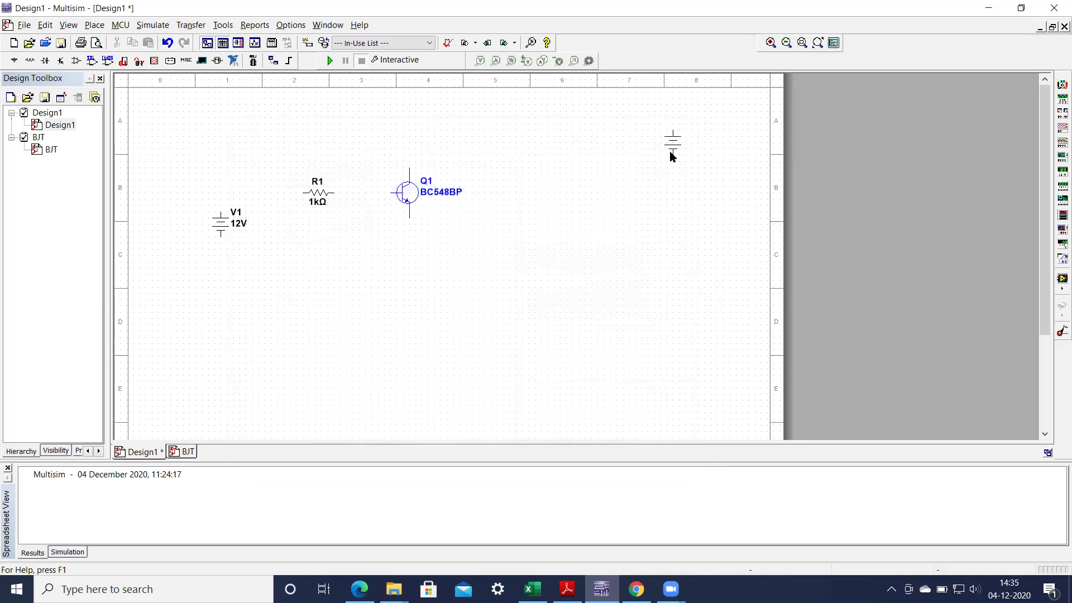
{"action": "left_click", "coordinate": [544, 210]}
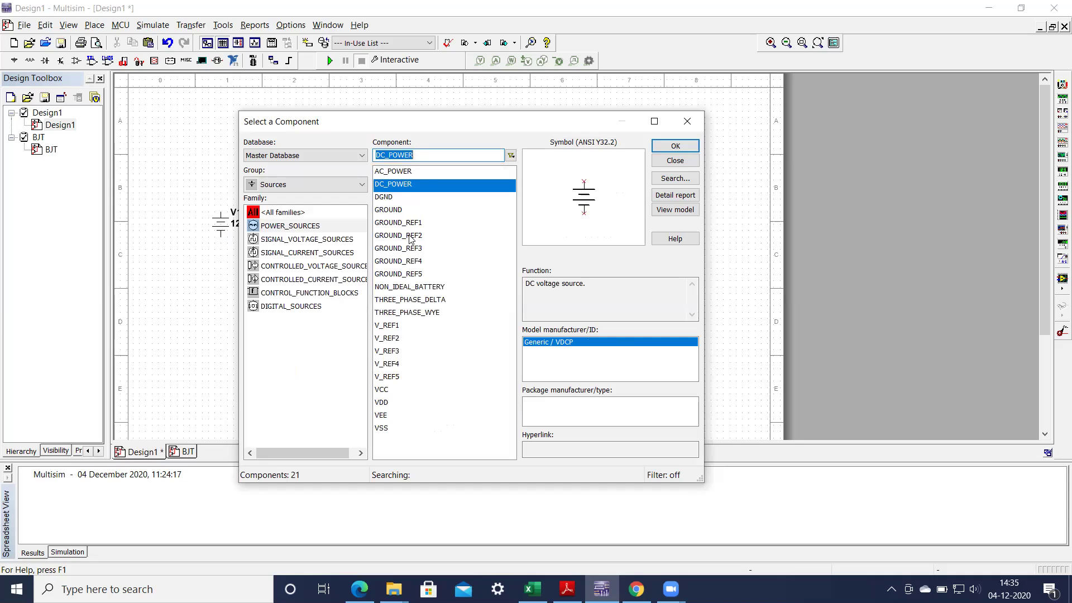
- Place a GROUND symbol below the transistor and finish placing components
{"action": "left_click", "coordinate": [389, 202]}
{"action": "left_click", "coordinate": [389, 211]}
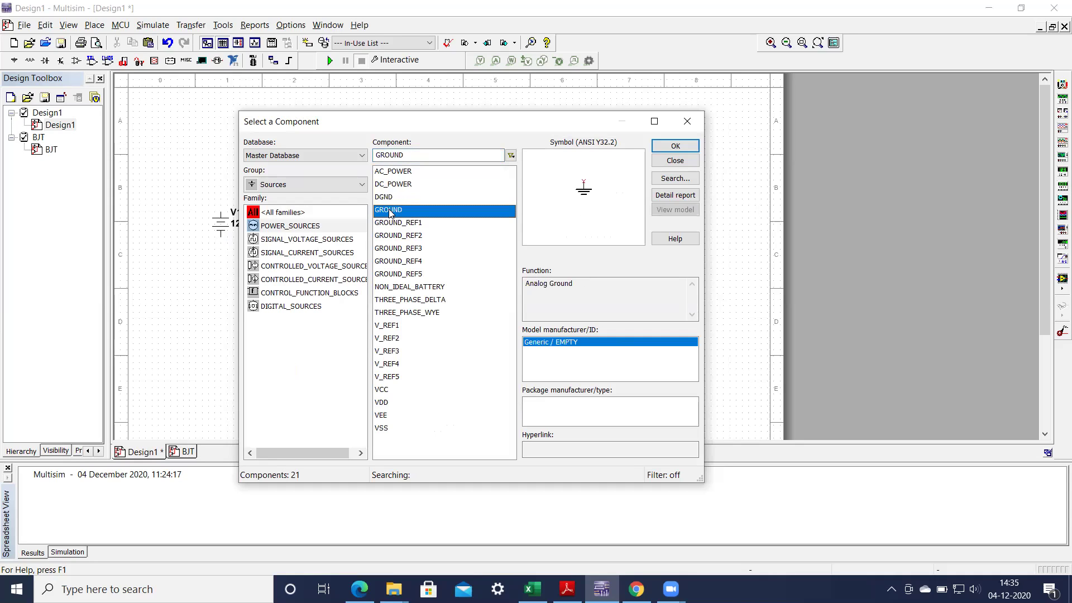
{"action": "left_click", "coordinate": [657, 148]}
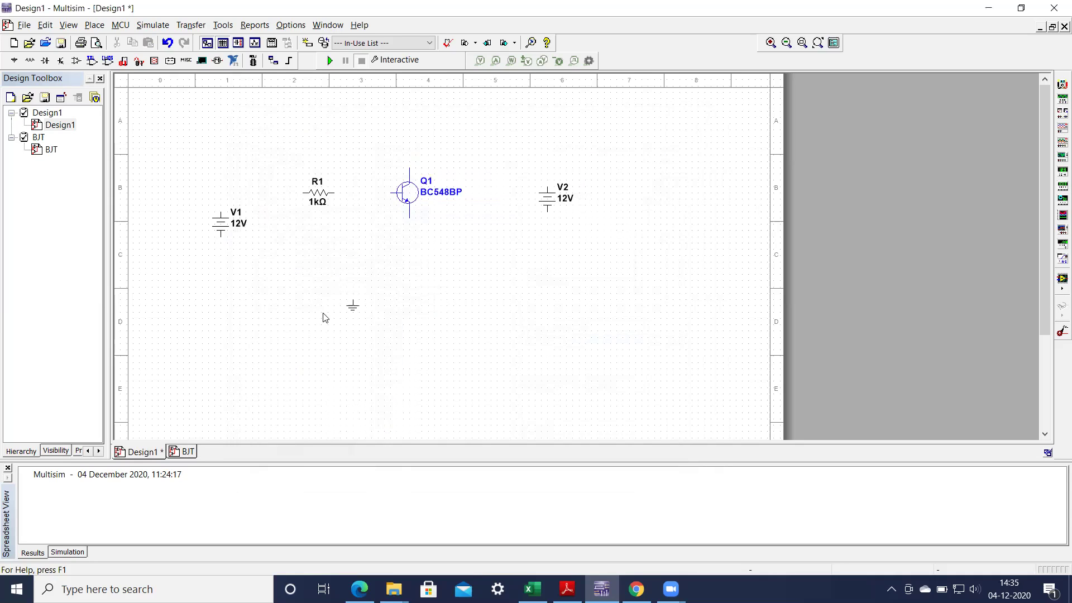
{"action": "left_click", "coordinate": [411, 311]}
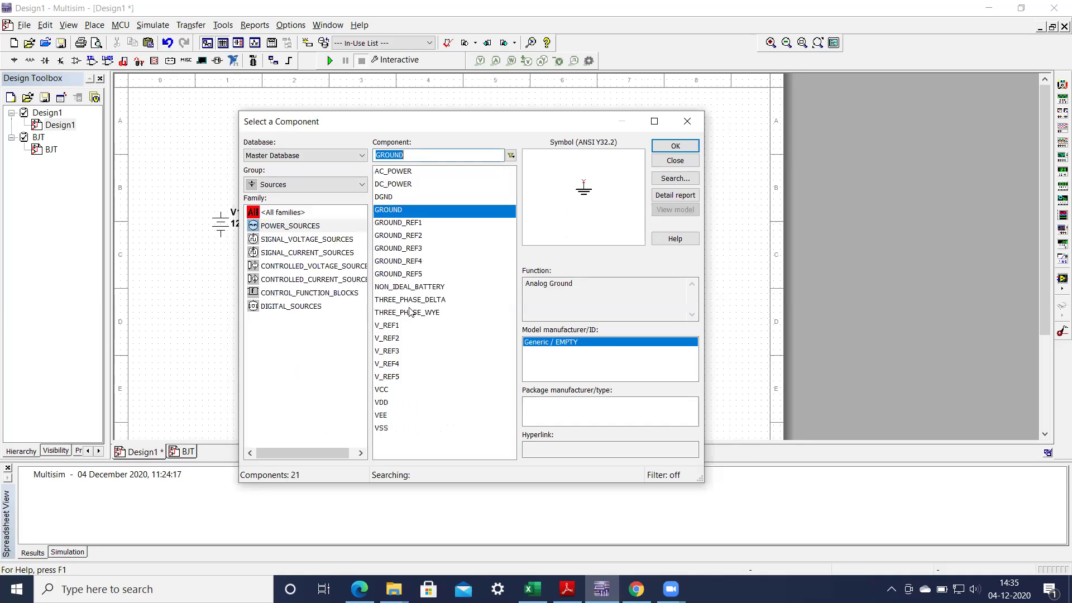
{"action": "left_click", "coordinate": [687, 121]}
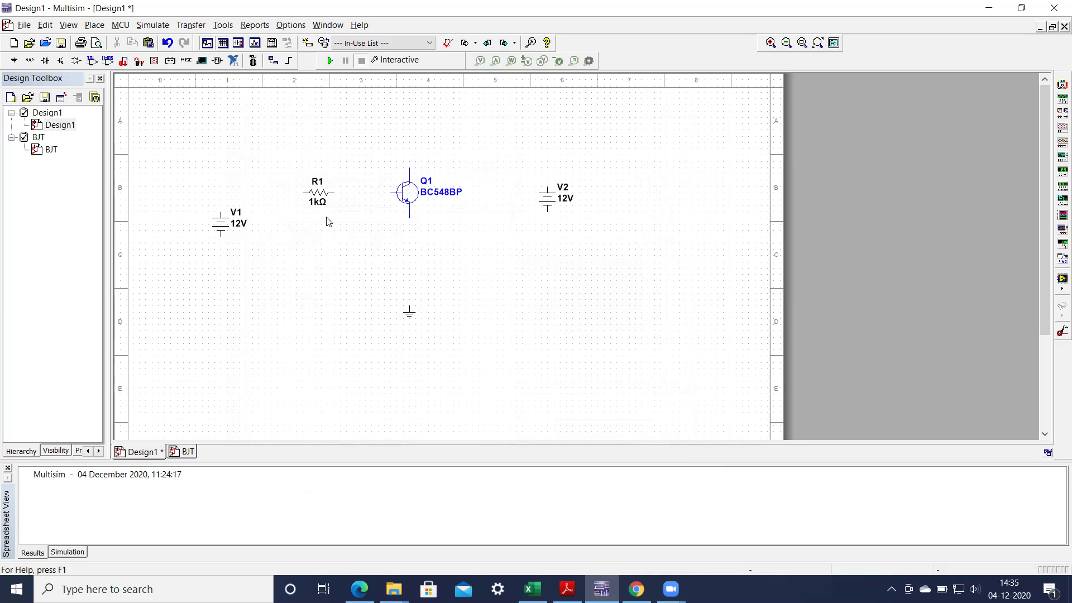
- Set the resistance of resistor R1 to 100k
{"action": "double_click", "coordinate": [317, 195]}
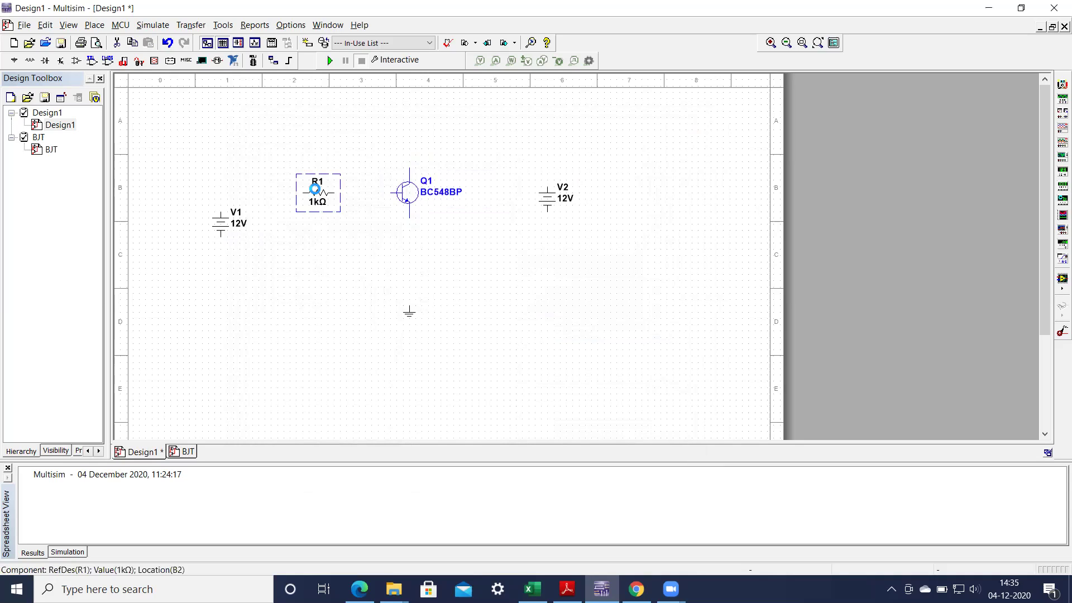
{"action": "left_click", "coordinate": [488, 156]}
{"action": "type", "text": "00k"}
{"action": "left_click", "coordinate": [571, 463]}
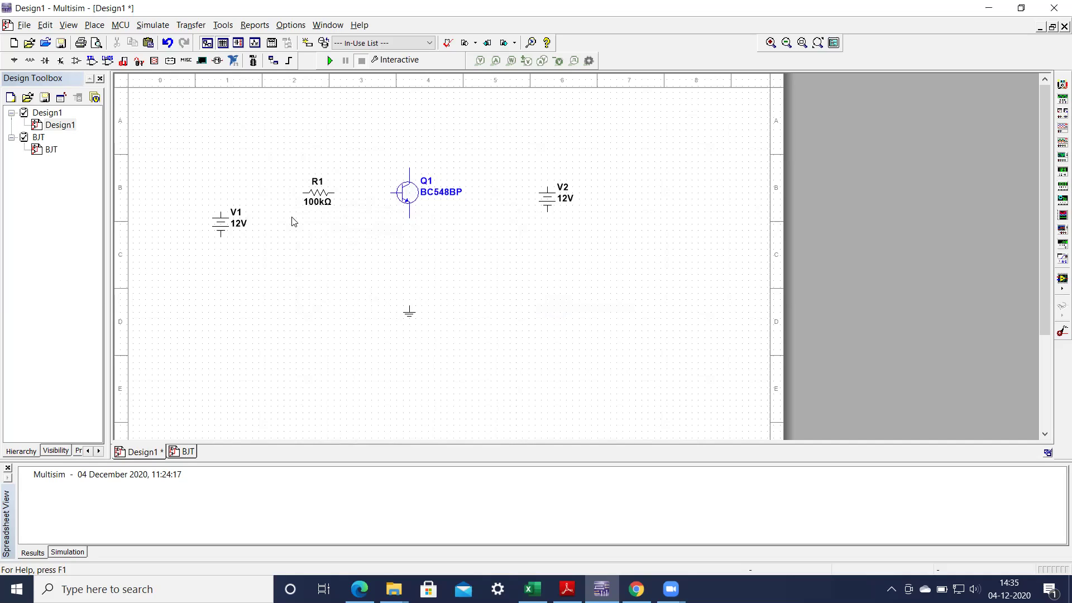
- Shift resistor R1 left, away from the transistor, to widen the gap at the base
{"action": "left_click", "coordinate": [315, 198]}
{"action": "key", "text": "Left"}
{"action": "key", "text": "Left"}
{"action": "key", "text": "Left"}
{"action": "key", "text": "Left"}
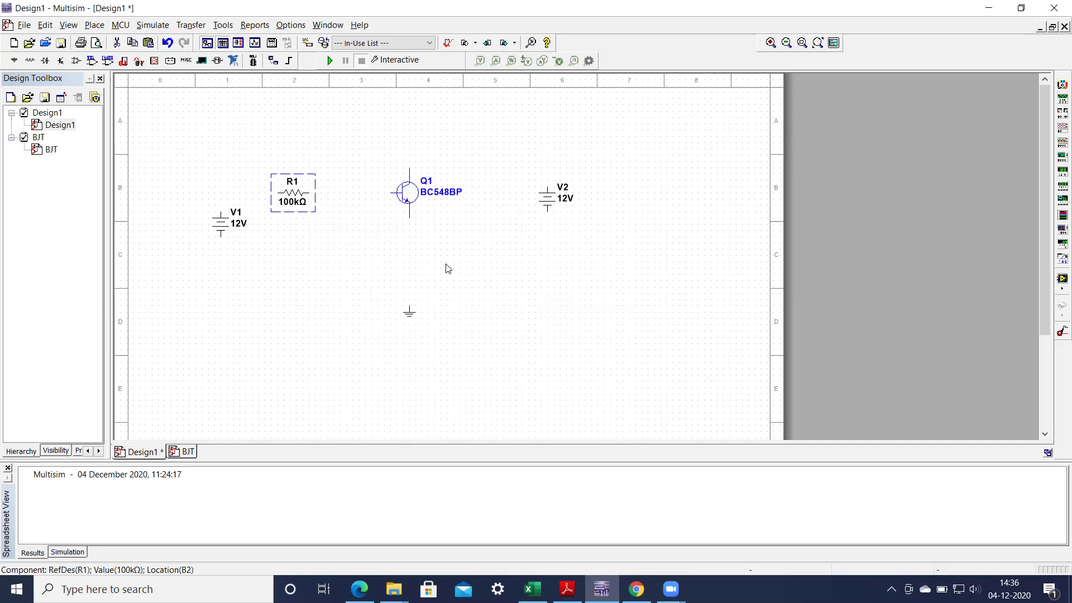
- Place two multimeters, one above the gap between R1 and the transistor and one below R1
{"action": "left_click", "coordinate": [1057, 86]}
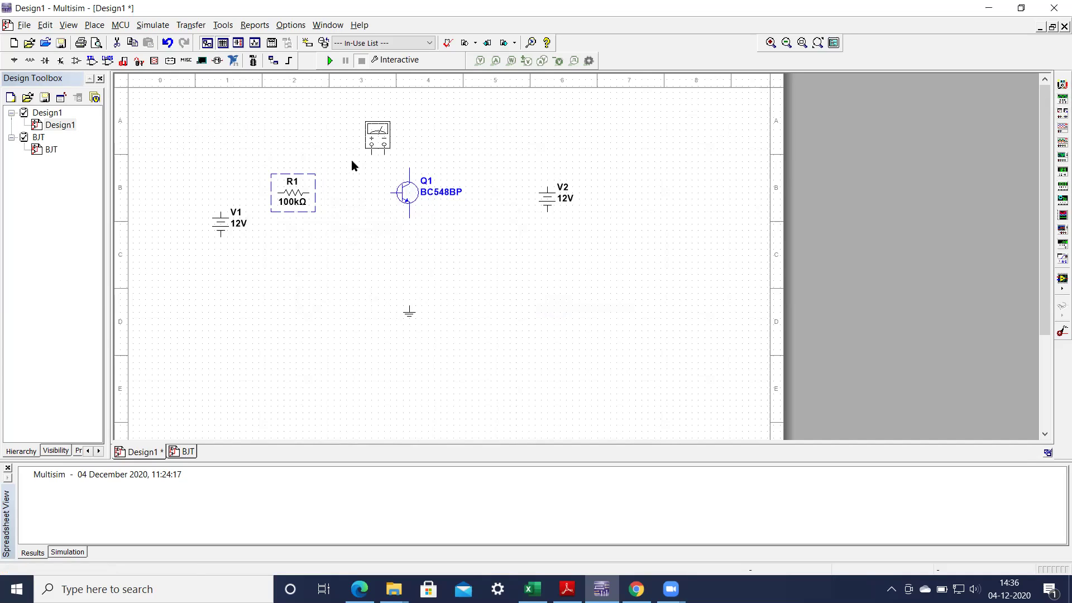
{"action": "left_click", "coordinate": [333, 155]}
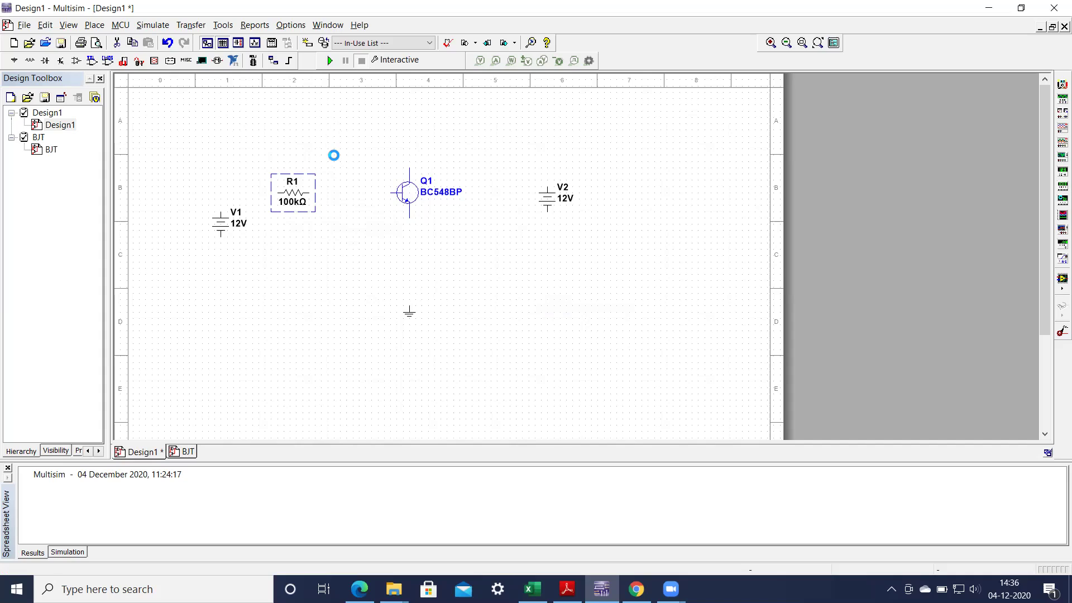
{"action": "left_click", "coordinate": [1055, 86]}
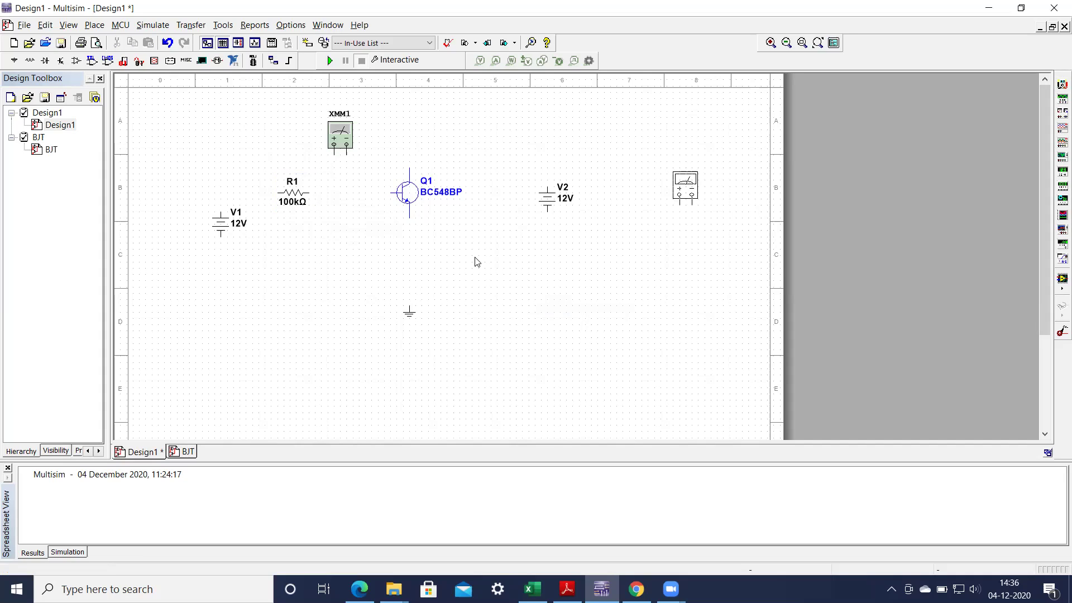
{"action": "left_click", "coordinate": [257, 323]}
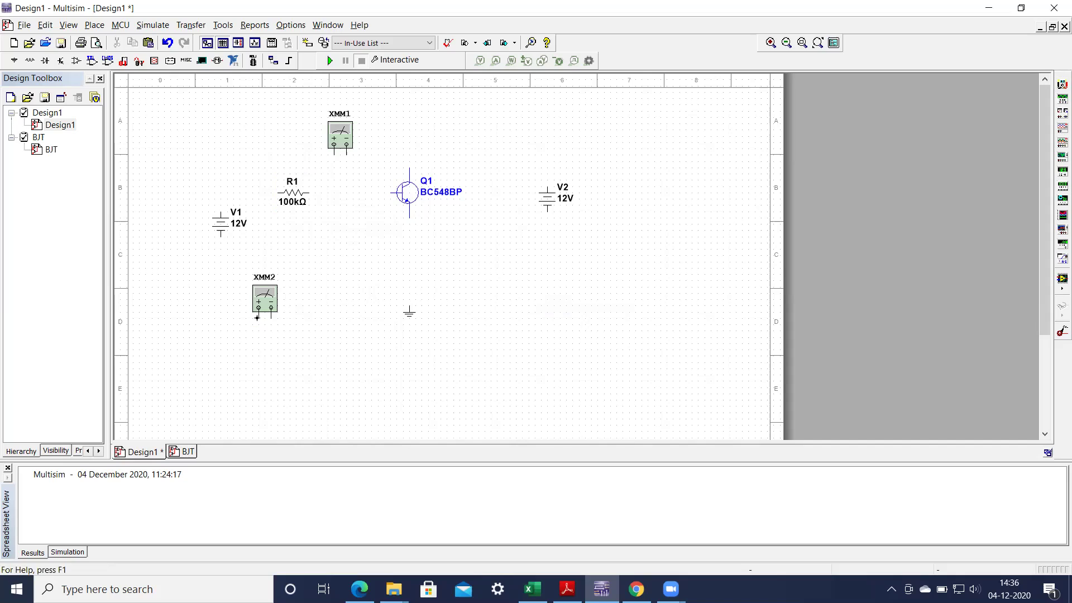
- Place two more multimeters, one above the gap between the transistor and V2 and one below V2
{"action": "left_click", "coordinate": [1056, 84]}
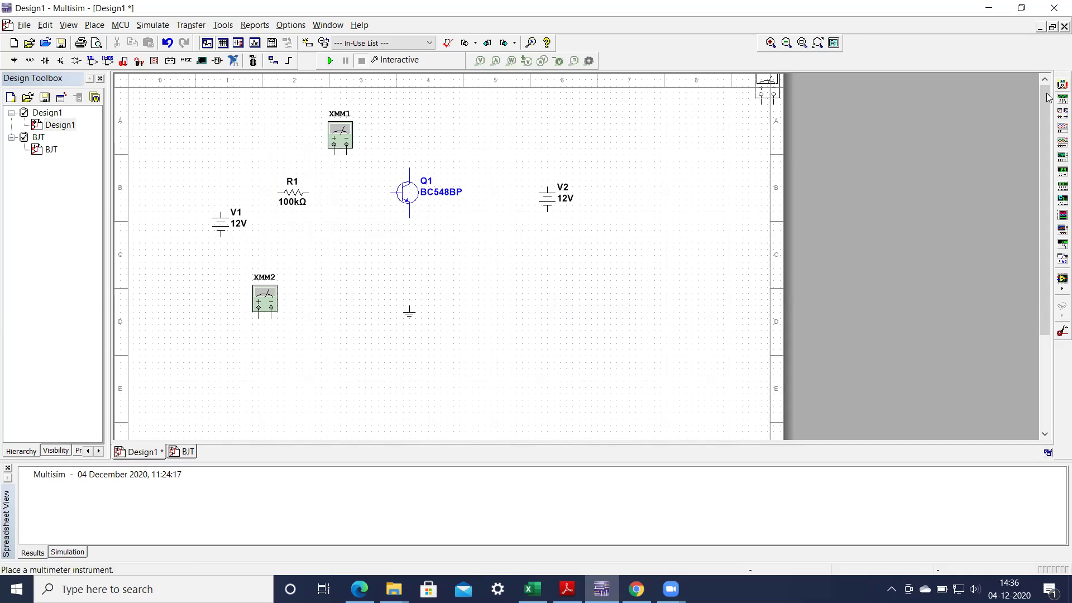
{"action": "left_click", "coordinate": [473, 166]}
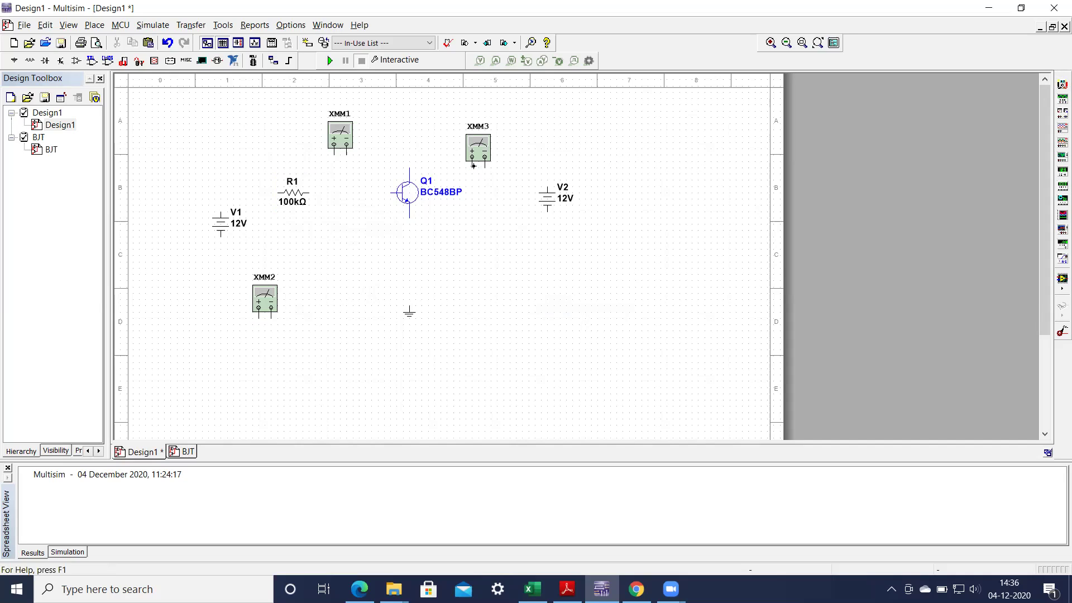
{"action": "left_click", "coordinate": [1056, 84]}
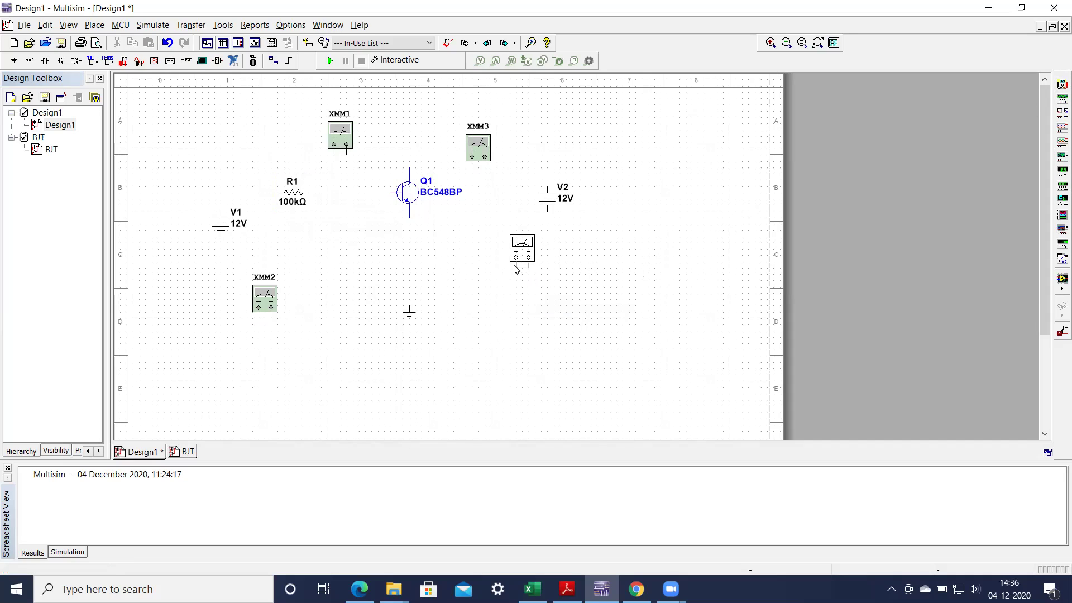
{"action": "left_click", "coordinate": [529, 293]}
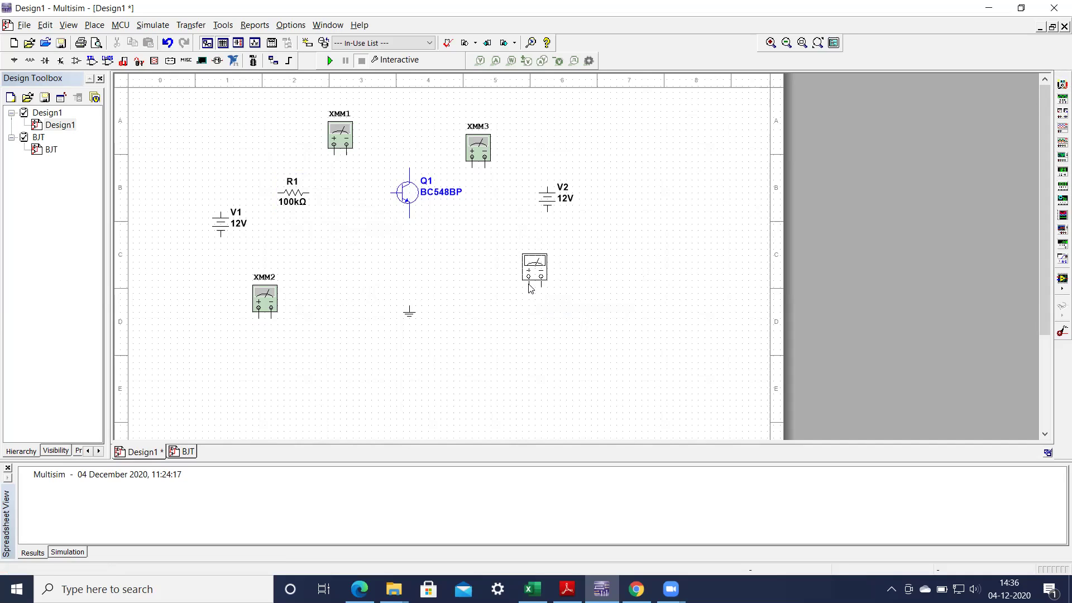
- Move the ground symbol closer to transistor Q1 and wire it to the emitter
{"action": "left_click", "coordinate": [410, 316]}
{"action": "left_click_drag", "start_coordinate": [410, 317], "coordinate": [411, 274]}
{"action": "left_click", "coordinate": [421, 273]}
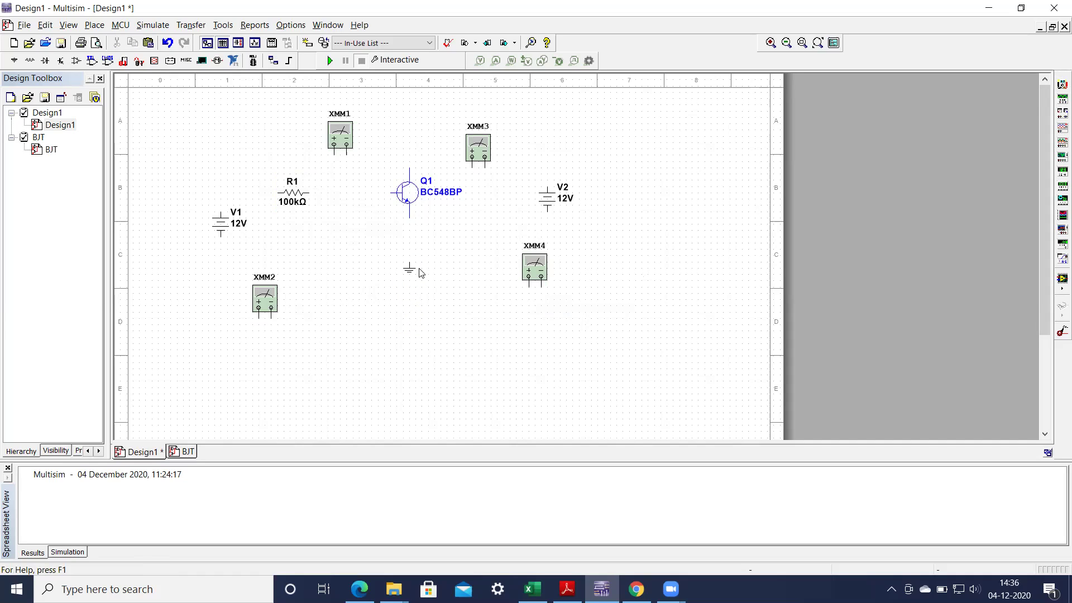
{"action": "left_click", "coordinate": [409, 263]}
{"action": "left_click", "coordinate": [409, 218]}
- Wire multimeter XMM1 in series between R1 and the base of Q1, with its positive terminal on R1
{"action": "left_click", "coordinate": [333, 155]}
{"action": "left_click", "coordinate": [310, 191]}
{"action": "left_click", "coordinate": [346, 154]}
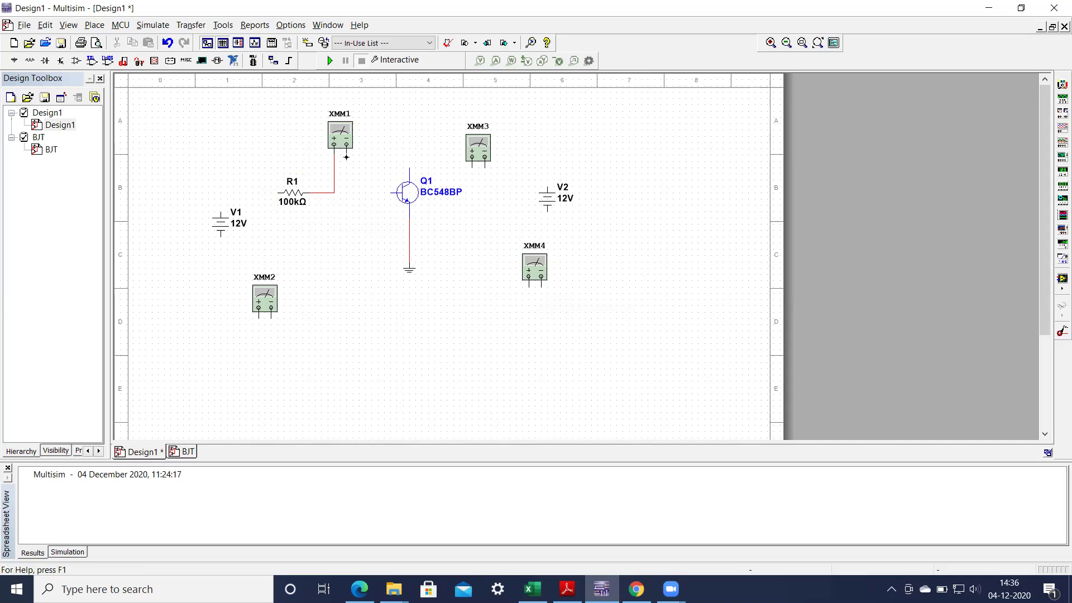
{"action": "left_click", "coordinate": [390, 191]}
- Wire V1's positive terminal to R1 and its negative terminal to the emitter-ground wire, shifting XMM2 clear of the path
{"action": "left_click", "coordinate": [277, 193]}
{"action": "left_click", "coordinate": [218, 211]}
{"action": "left_click", "coordinate": [245, 311]}
{"action": "left_click_drag", "start_coordinate": [244, 310], "coordinate": [226, 330]}
{"action": "left_click", "coordinate": [222, 238]}
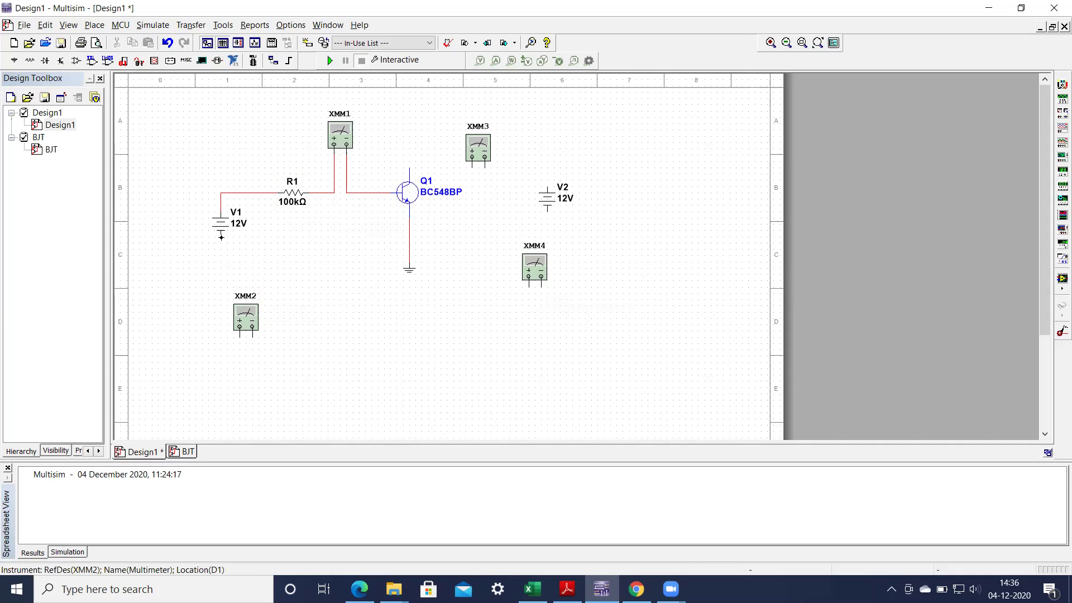
{"action": "left_click", "coordinate": [410, 253]}
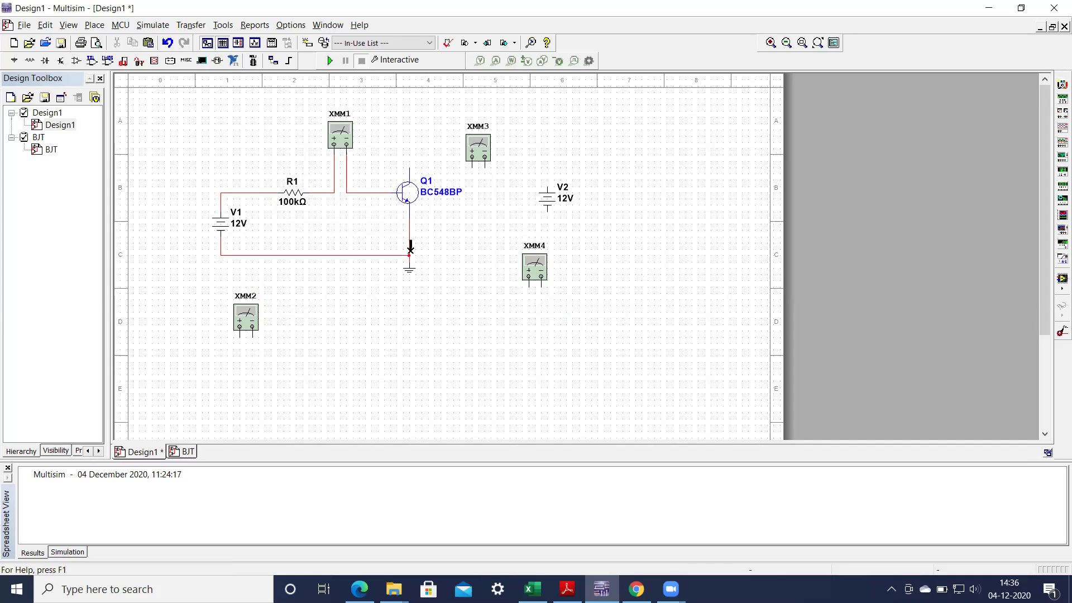
- Move XMM2 below XMM1 and wire its positive terminal to the base wire and its negative terminal to the emitter wire
{"action": "left_click_drag", "start_coordinate": [249, 323], "coordinate": [339, 306]}
{"action": "left_click", "coordinate": [292, 344]}
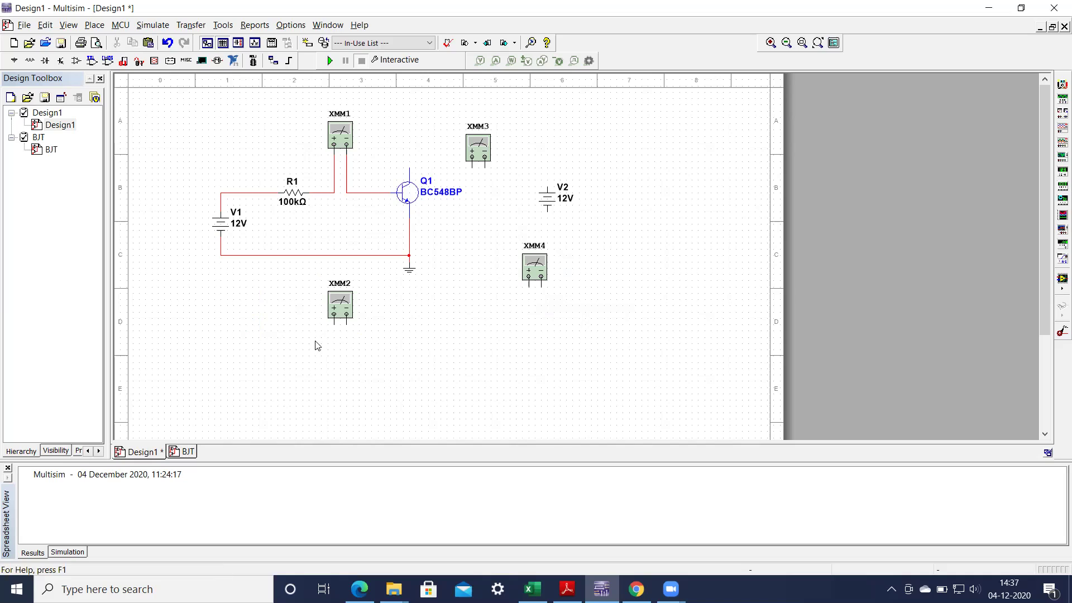
{"action": "left_click", "coordinate": [334, 324]}
{"action": "left_click", "coordinate": [365, 193]}
{"action": "left_click", "coordinate": [346, 324]}
{"action": "left_click", "coordinate": [407, 239]}
{"action": "left_click_drag", "start_coordinate": [422, 290], "coordinate": [391, 287]}
{"action": "left_click", "coordinate": [459, 340]}
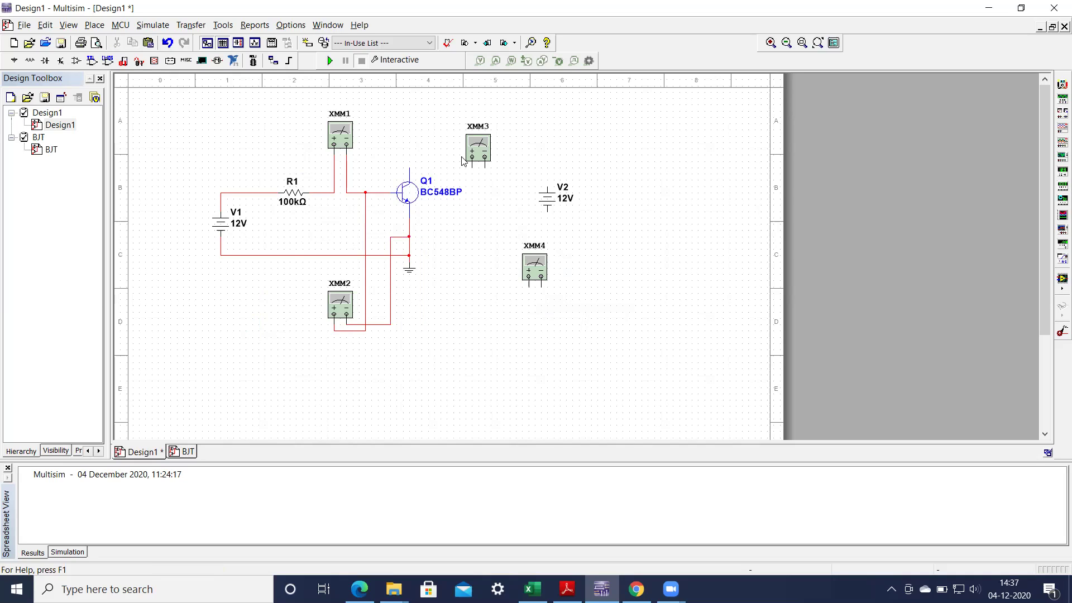
- Wire XMM3 in series between Q1's collector and V2's positive terminal, raising the meter level with XMM1
{"action": "left_click", "coordinate": [473, 166]}
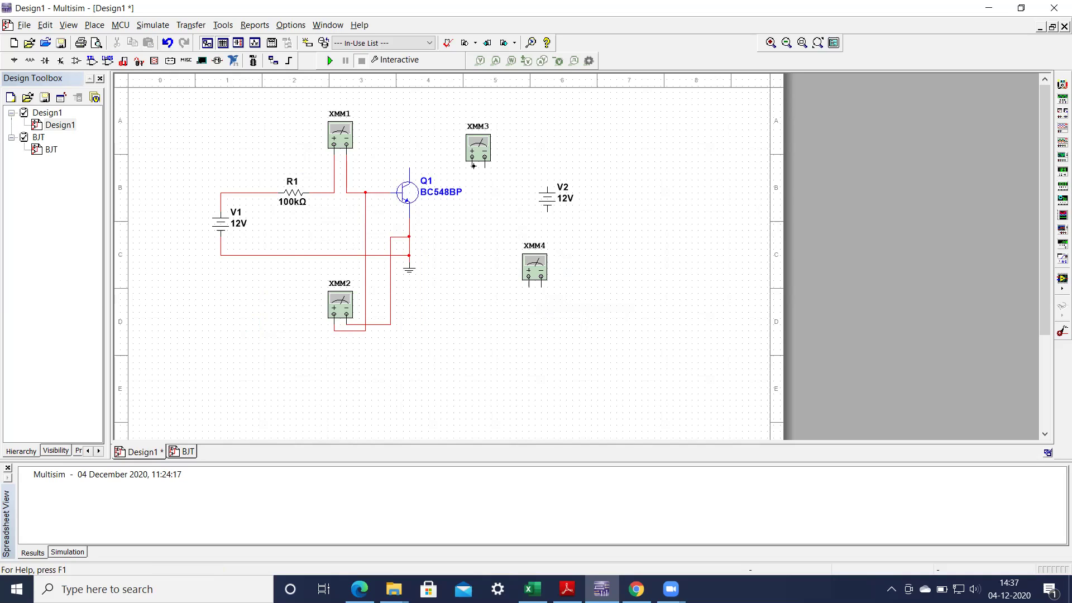
{"action": "left_click", "coordinate": [410, 166]}
{"action": "left_click_drag", "start_coordinate": [479, 146], "coordinate": [479, 134]}
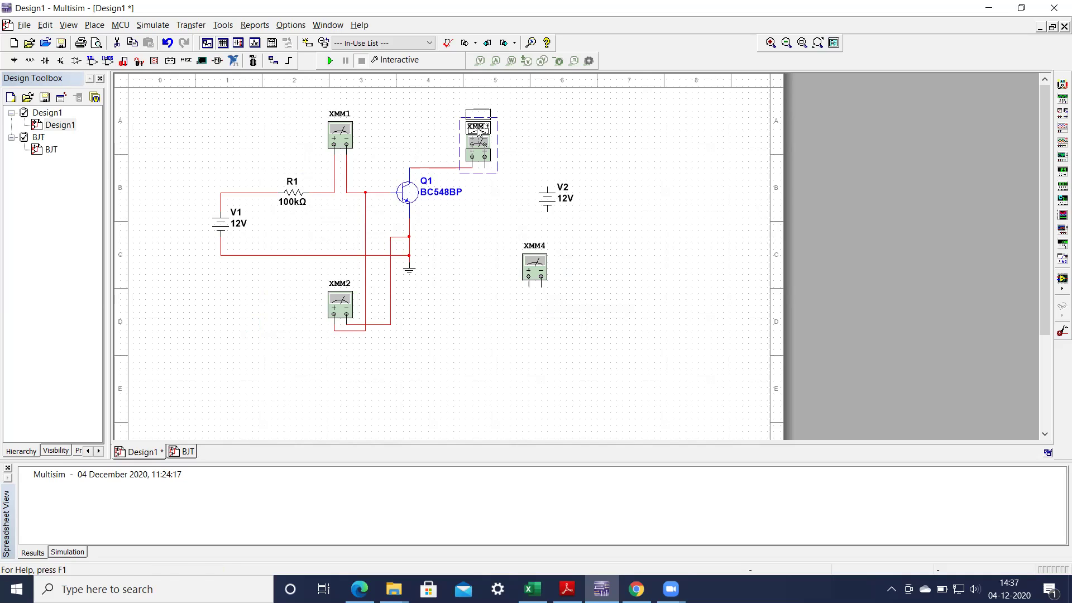
{"action": "left_click", "coordinate": [487, 176]}
{"action": "left_click", "coordinate": [485, 157]}
{"action": "left_click", "coordinate": [548, 186]}
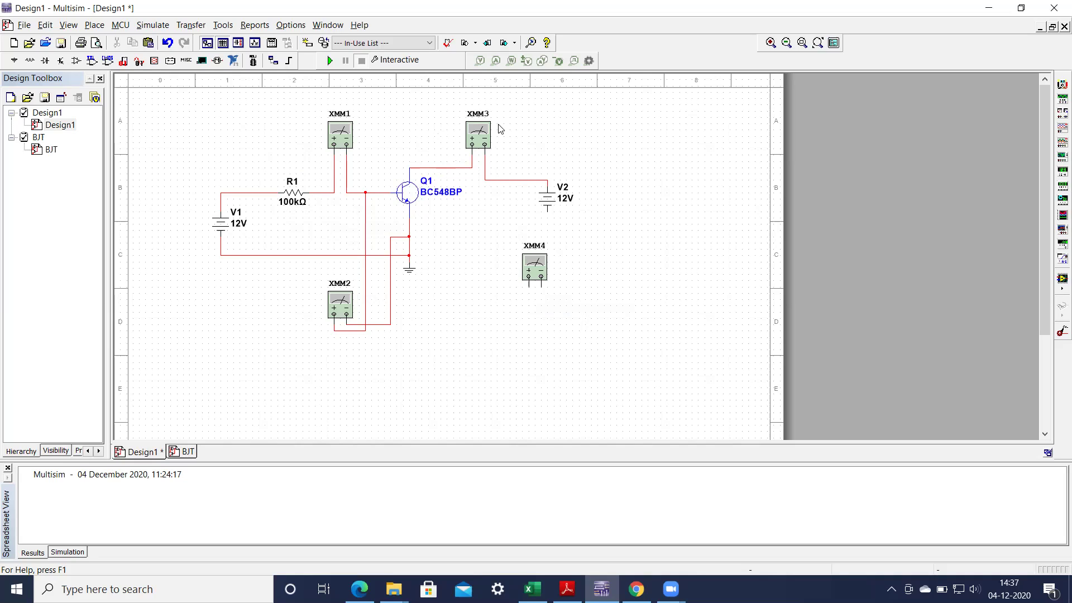
- Shift XMM4 out of the way and wire V2's negative terminal to the ground junction below the emitter
{"action": "left_click_drag", "start_coordinate": [541, 271], "coordinate": [509, 315]}
{"action": "left_click", "coordinate": [547, 211]}
{"action": "left_click", "coordinate": [410, 261]}
- Move XMM4 between Q1 and V2 and wire its positive terminal to the collector wire and its negative to the emitter wire
{"action": "left_click_drag", "start_coordinate": [518, 319], "coordinate": [505, 224]}
{"action": "left_click_drag", "start_coordinate": [664, 329], "coordinate": [577, 308]}
{"action": "left_click", "coordinate": [491, 230]}
{"action": "left_click", "coordinate": [431, 167]}
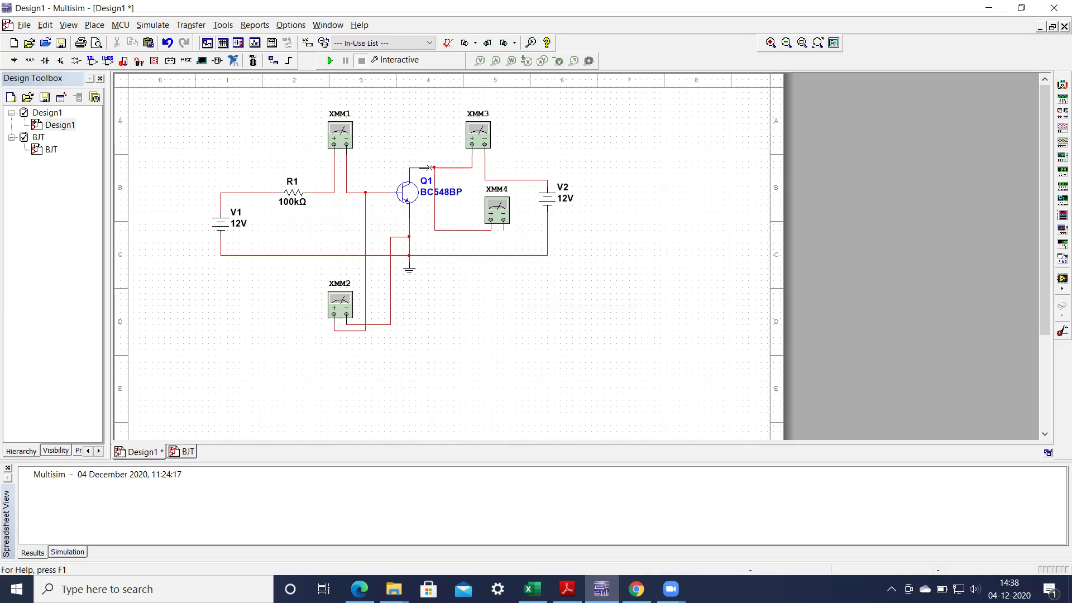
{"action": "left_click", "coordinate": [503, 230]}
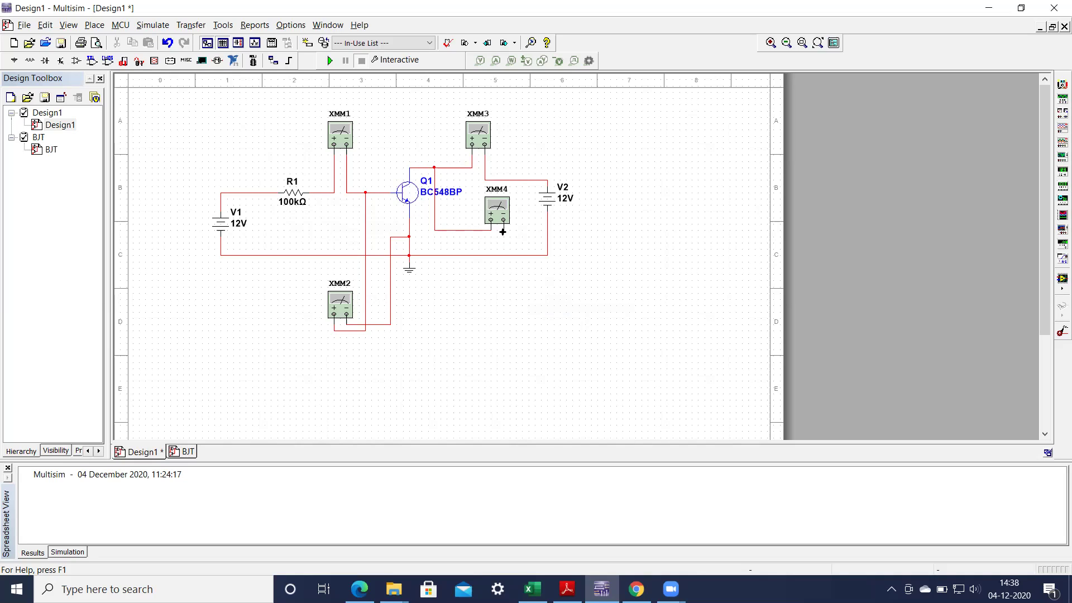
{"action": "left_click", "coordinate": [409, 250]}
- Set multimeter XMM1 to measure DC current and park its display beside the meter, above V1
{"action": "double_click", "coordinate": [340, 139]}
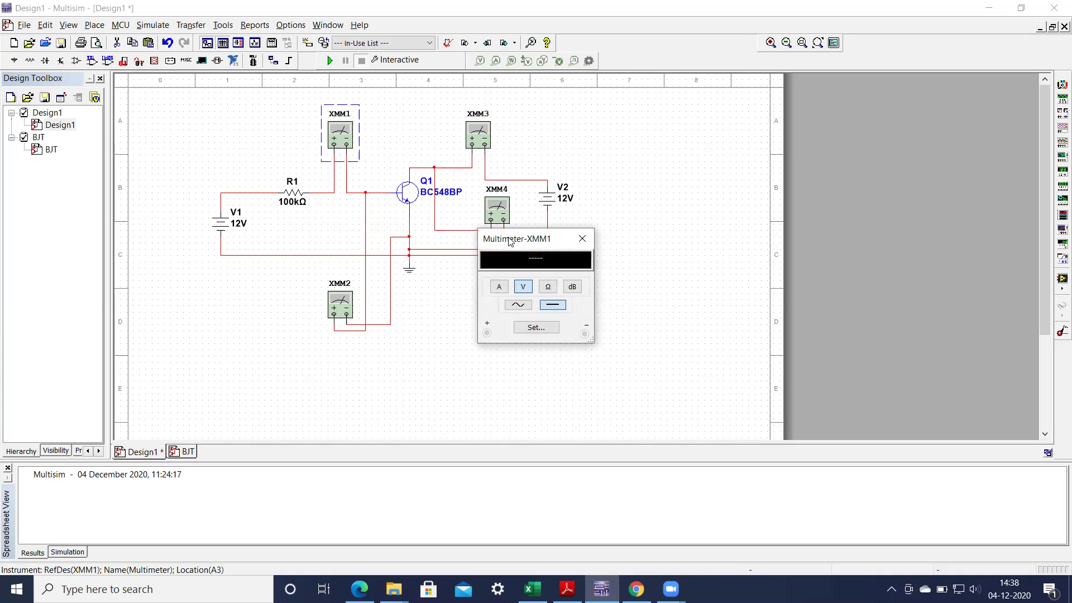
{"action": "left_click_drag", "start_coordinate": [510, 241], "coordinate": [174, 105]}
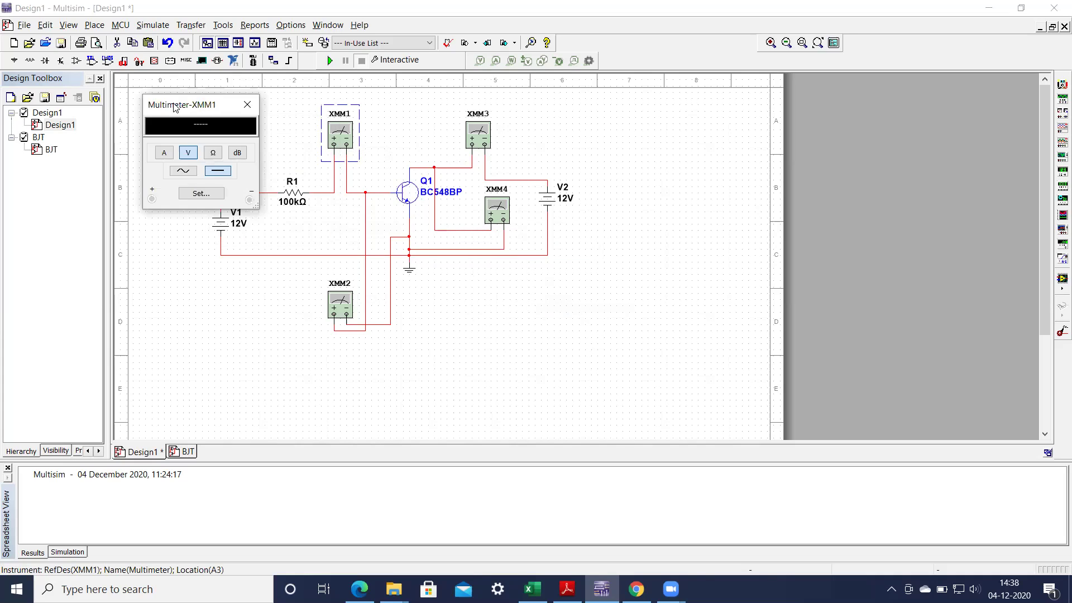
{"action": "left_click", "coordinate": [163, 154]}
{"action": "left_click_drag", "start_coordinate": [195, 113], "coordinate": [187, 113]}
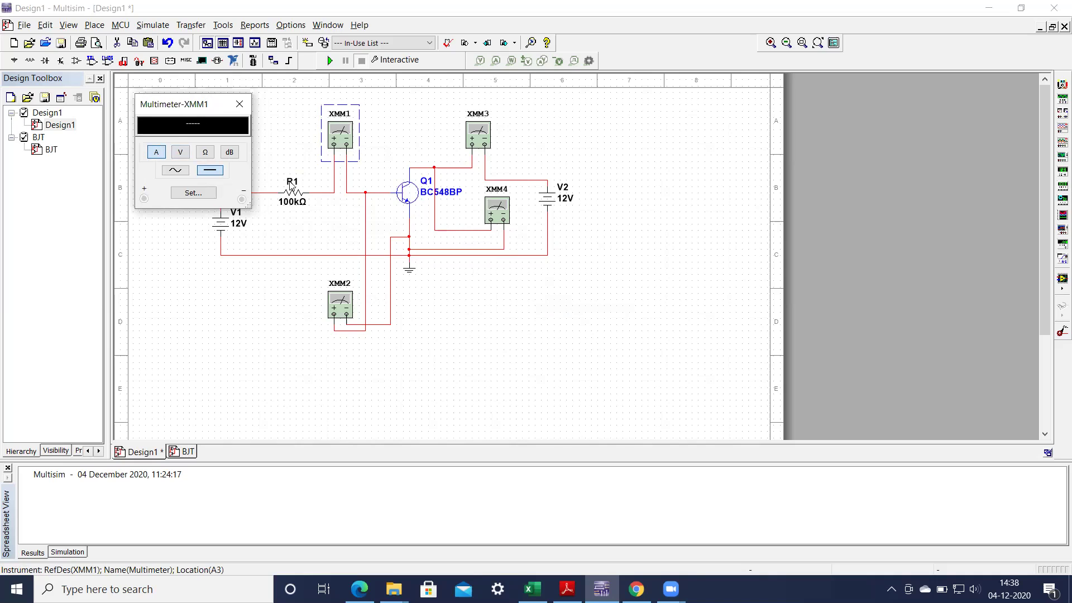
- Show the display of multimeter XMM2 and arrange it below XMM1's display, clear of the circuit
{"action": "double_click", "coordinate": [342, 306]}
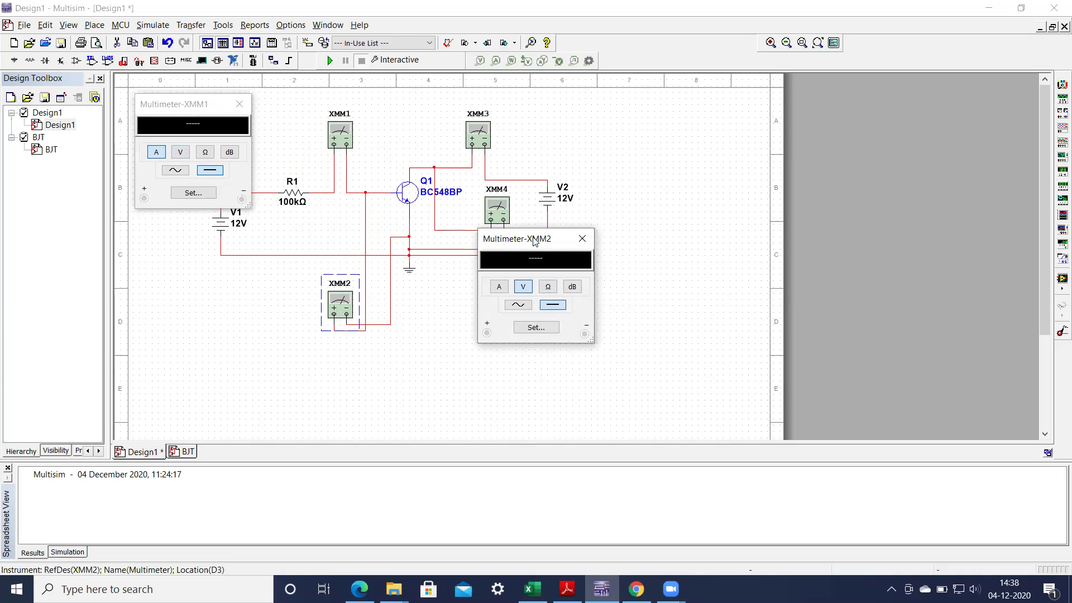
{"action": "left_click_drag", "start_coordinate": [507, 241], "coordinate": [180, 293]}
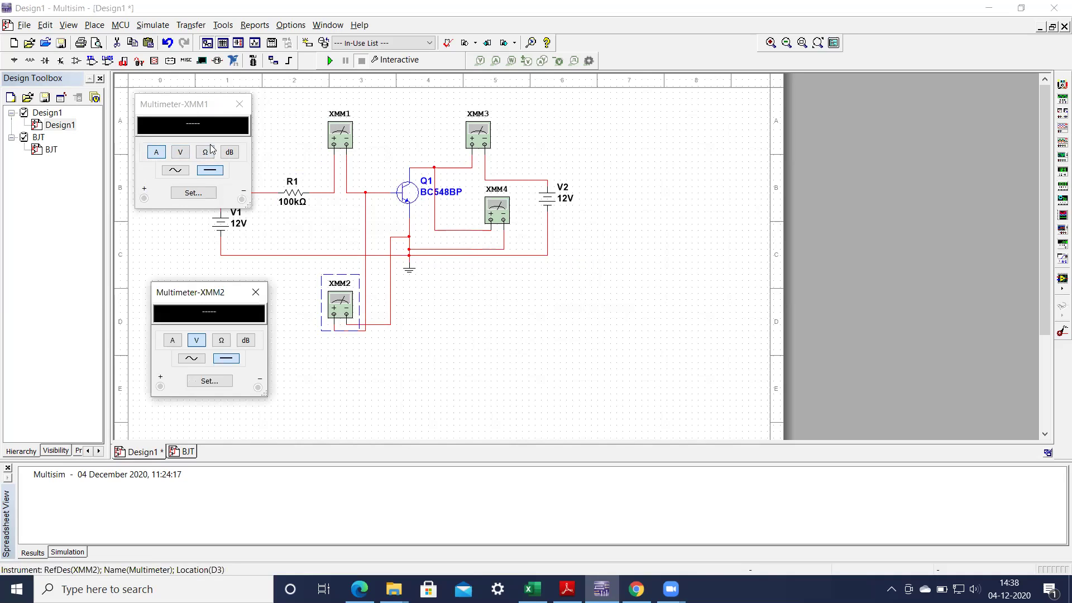
{"action": "left_click", "coordinate": [196, 107]}
{"action": "mouse_move", "coordinate": [196, 107]}
{"action": "left_mouse_down"}
{"action": "mouse_move", "coordinate": [216, 95]}
{"action": "mouse_move", "coordinate": [193, 92]}
{"action": "left_mouse_up"}
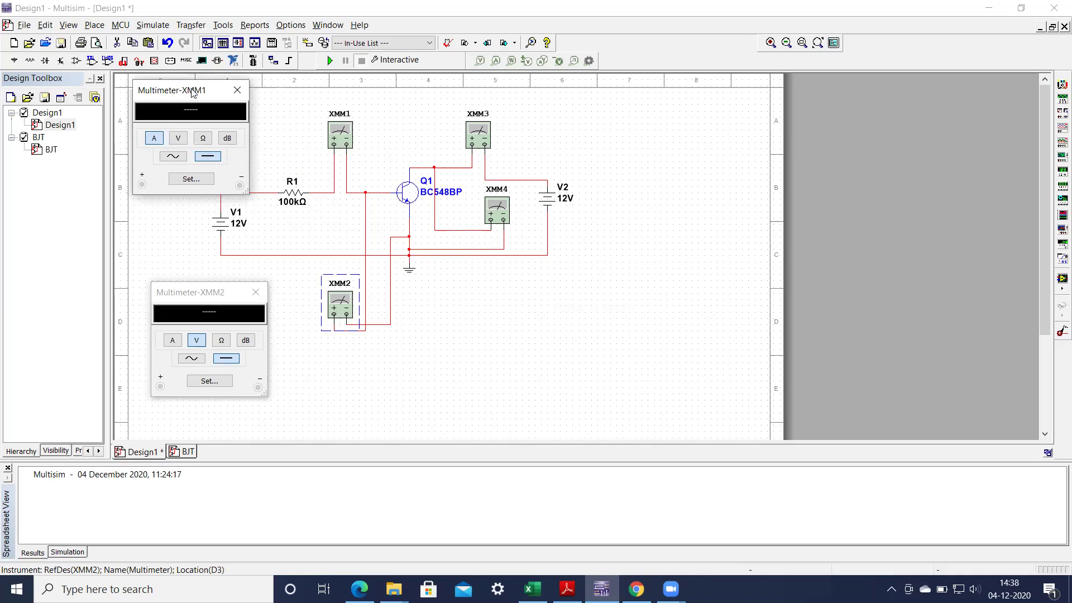
{"action": "left_click", "coordinate": [193, 293]}
{"action": "left_click_drag", "start_coordinate": [191, 300], "coordinate": [180, 306]}
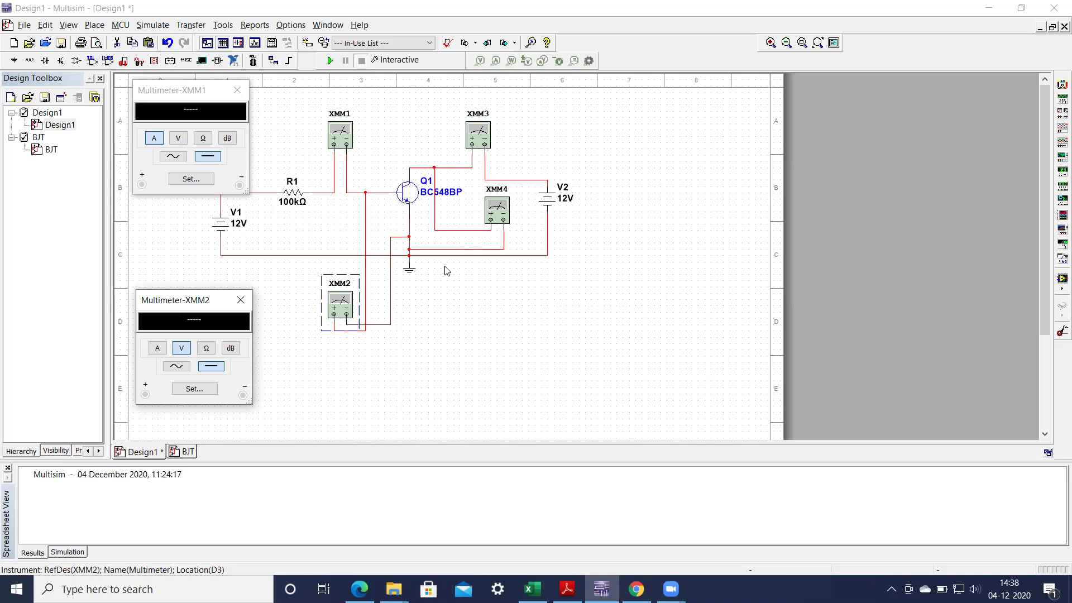
- Set multimeter XMM3 to measure DC current, with its display moved beside the circuit near V2
{"action": "double_click", "coordinate": [488, 138]}
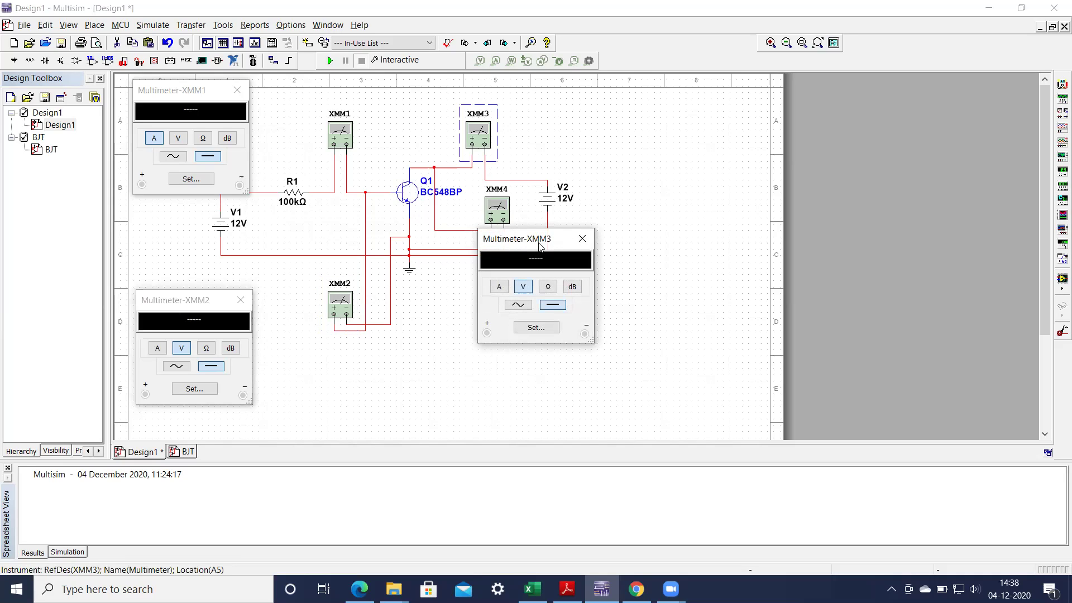
{"action": "left_click_drag", "start_coordinate": [560, 238], "coordinate": [660, 105]}
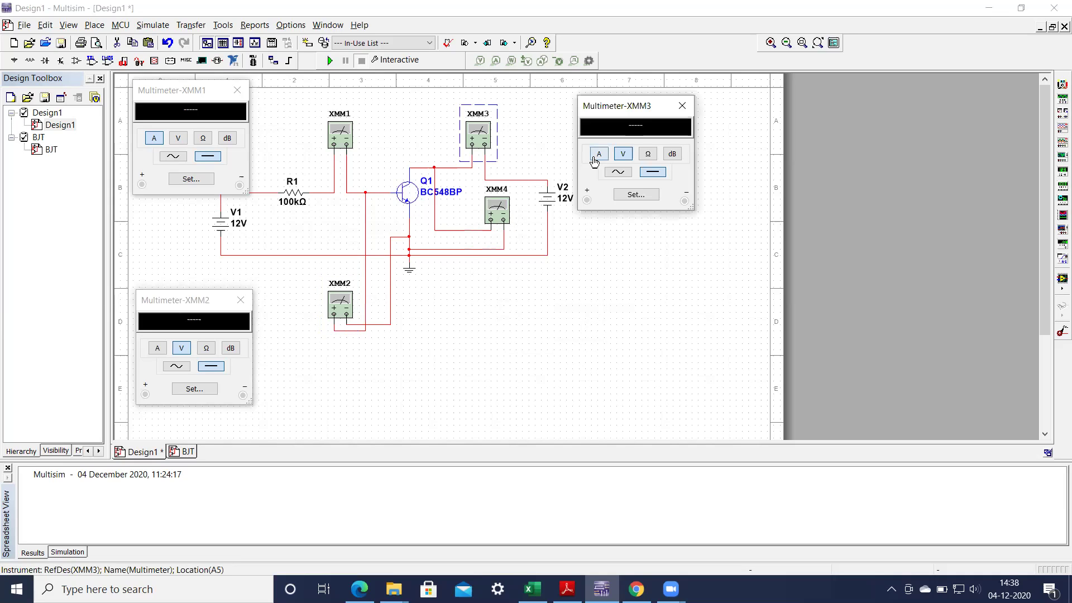
{"action": "left_click", "coordinate": [597, 157]}
- Show the display of multimeter XMM4 beside the circuit and align XMM3's display above it
{"action": "double_click", "coordinate": [494, 215]}
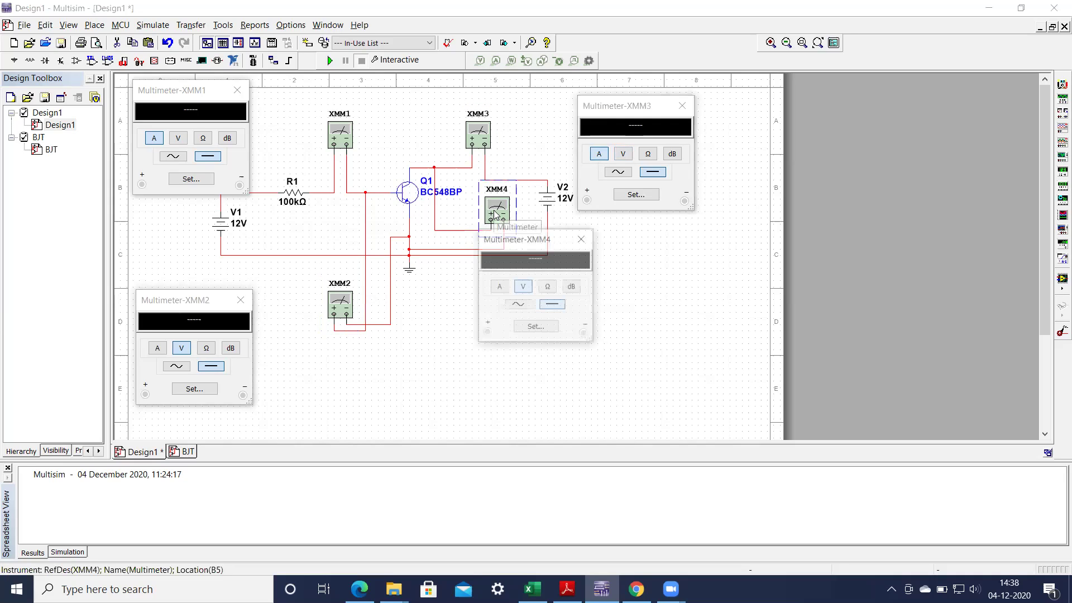
{"action": "left_click_drag", "start_coordinate": [515, 244], "coordinate": [639, 297]}
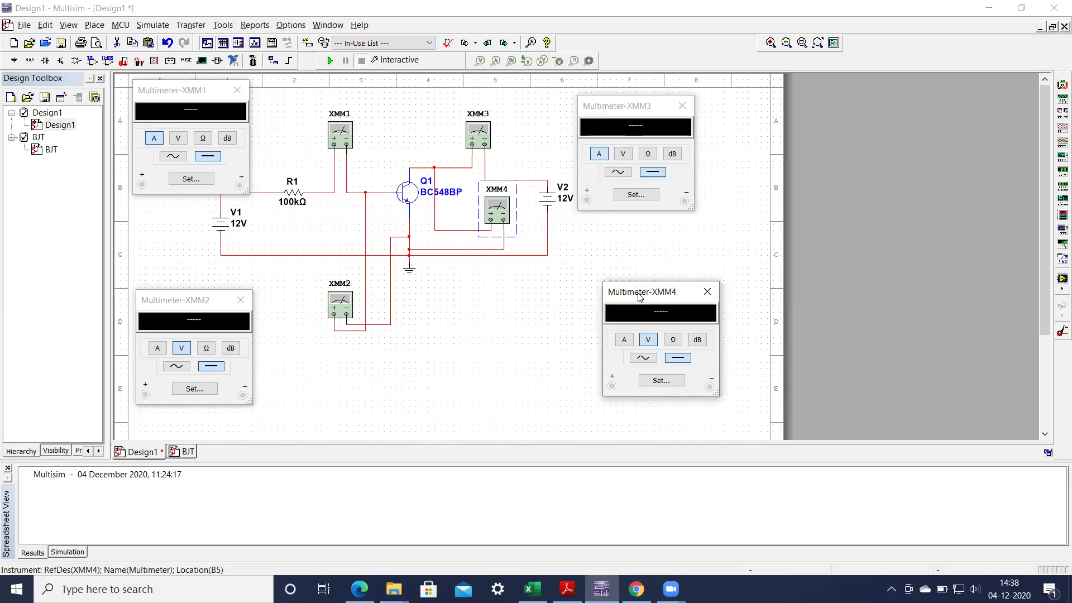
{"action": "left_click_drag", "start_coordinate": [624, 111], "coordinate": [649, 112]}
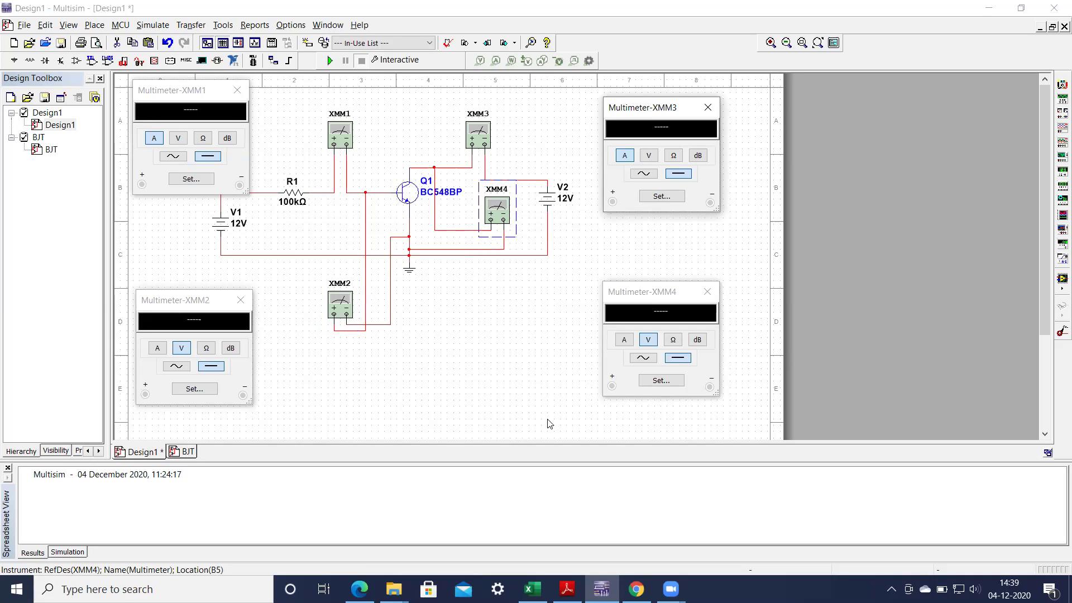
- Review the input characteristics table on the BJT Char sheet in Excel and return to Multisim
{"action": "left_click", "coordinate": [533, 592]}
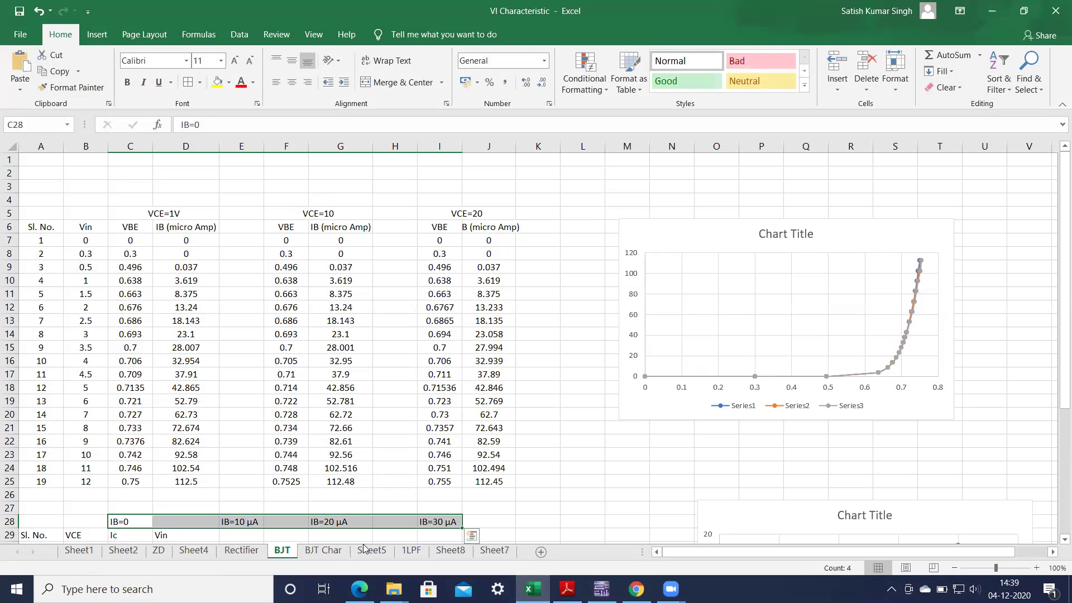
{"action": "left_click", "coordinate": [327, 554]}
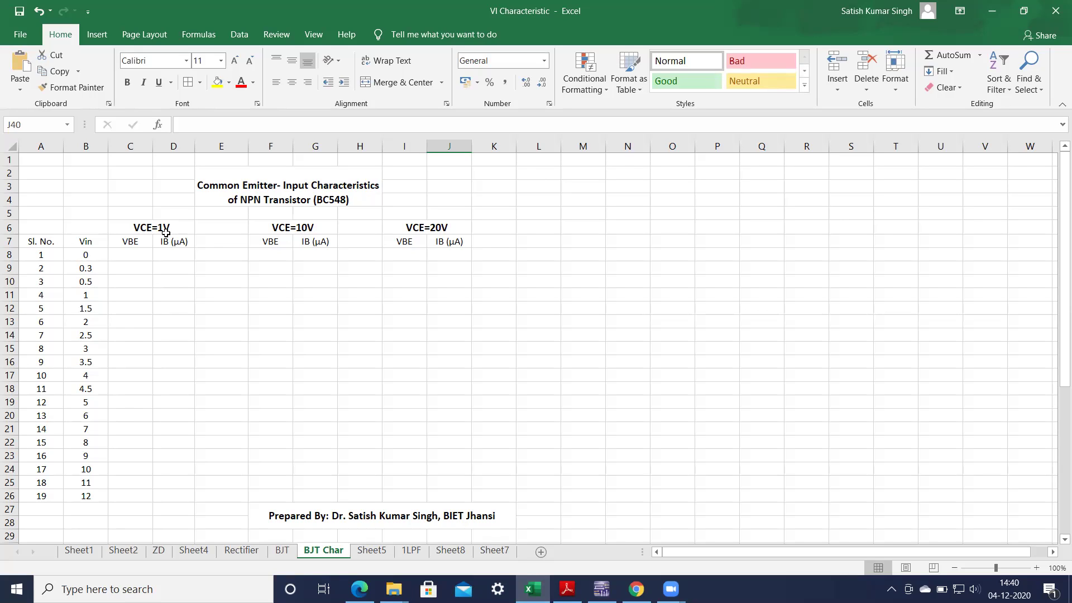
{"action": "left_click", "coordinate": [601, 589]}
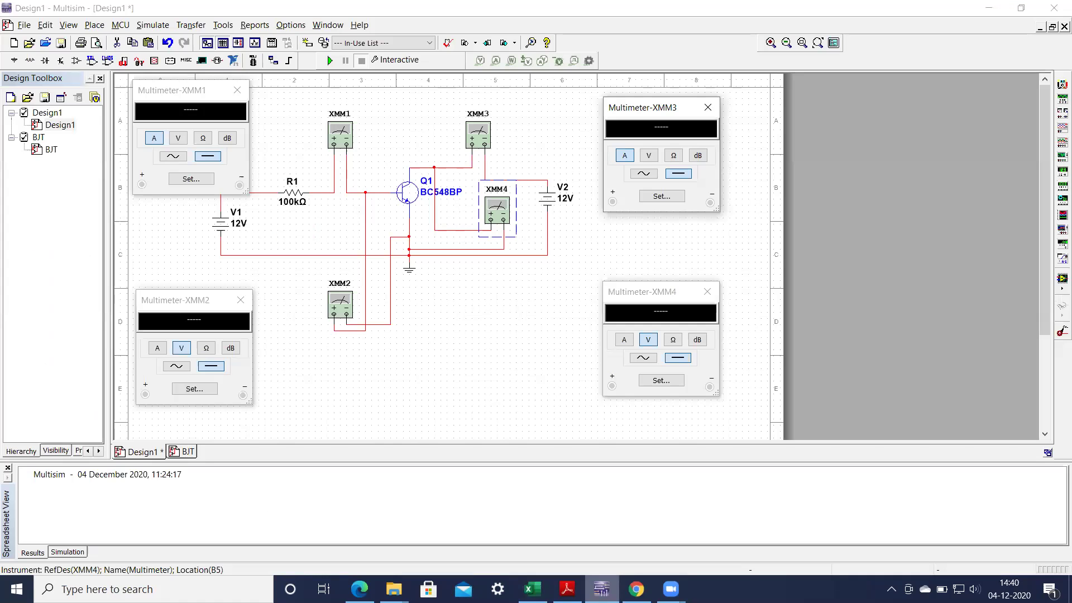
- Set the voltage of source V2 to 1 V and the voltage of source V1 to 0 V
{"action": "double_click", "coordinate": [562, 203]}
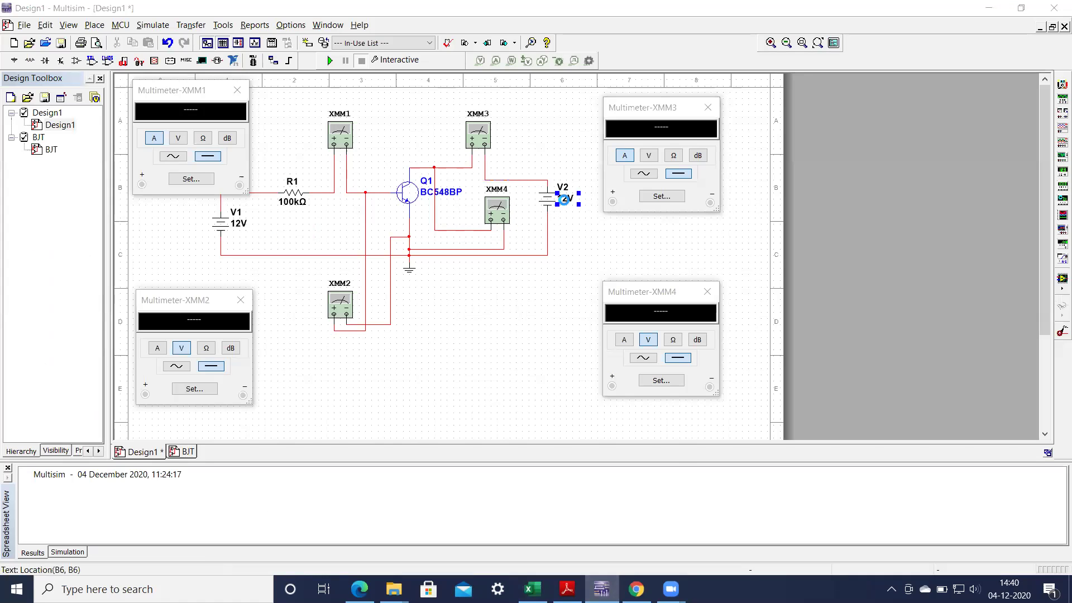
{"action": "left_click", "coordinate": [564, 150]}
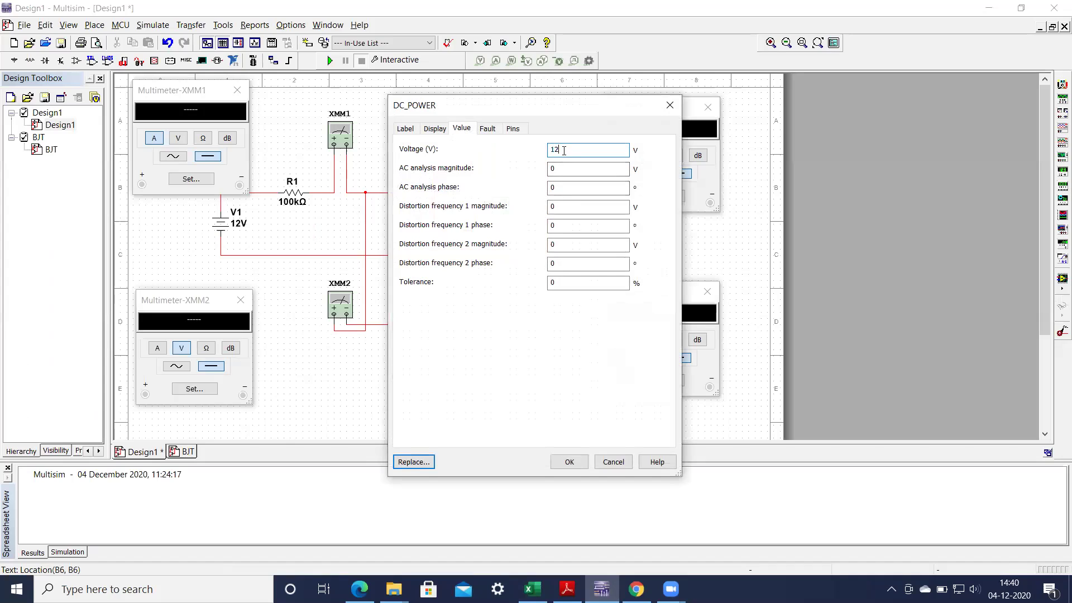
{"action": "left_click", "coordinate": [563, 462]}
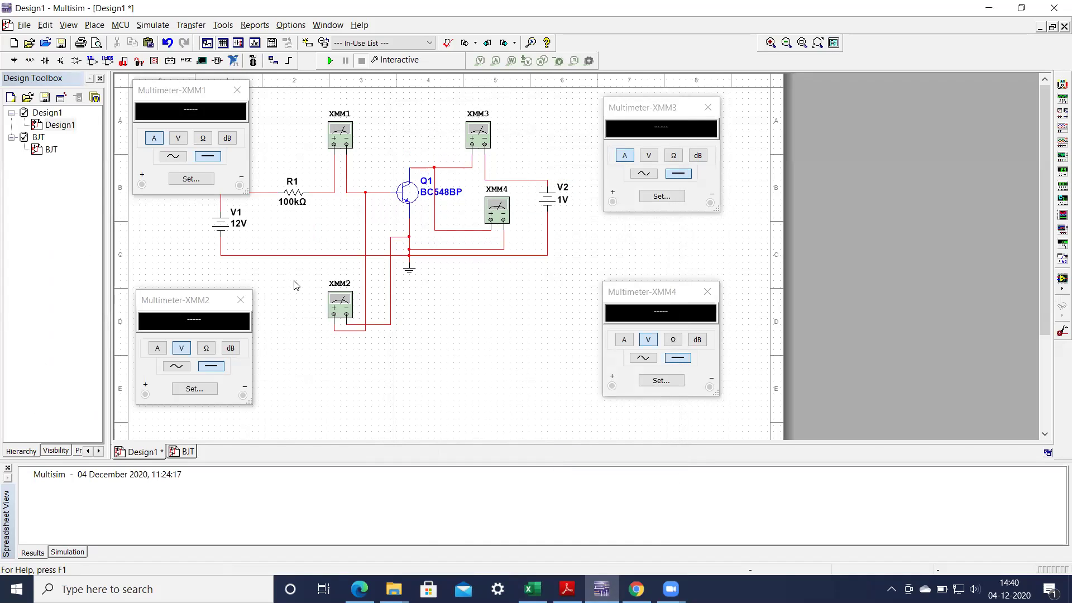
{"action": "double_click", "coordinate": [237, 226]}
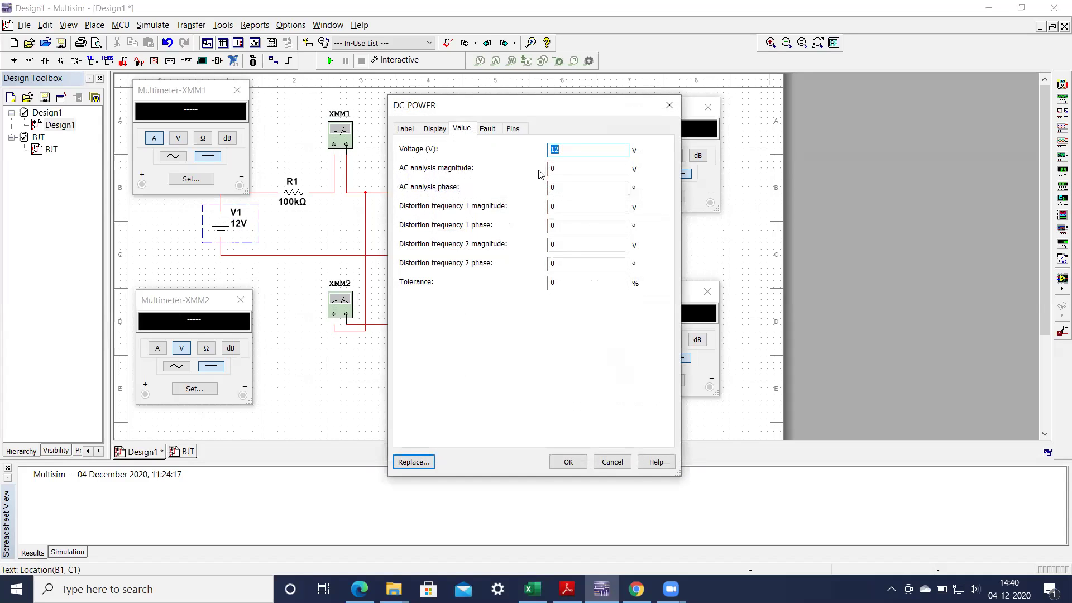
{"action": "type", "text": "0"}
{"action": "left_click", "coordinate": [564, 462]}
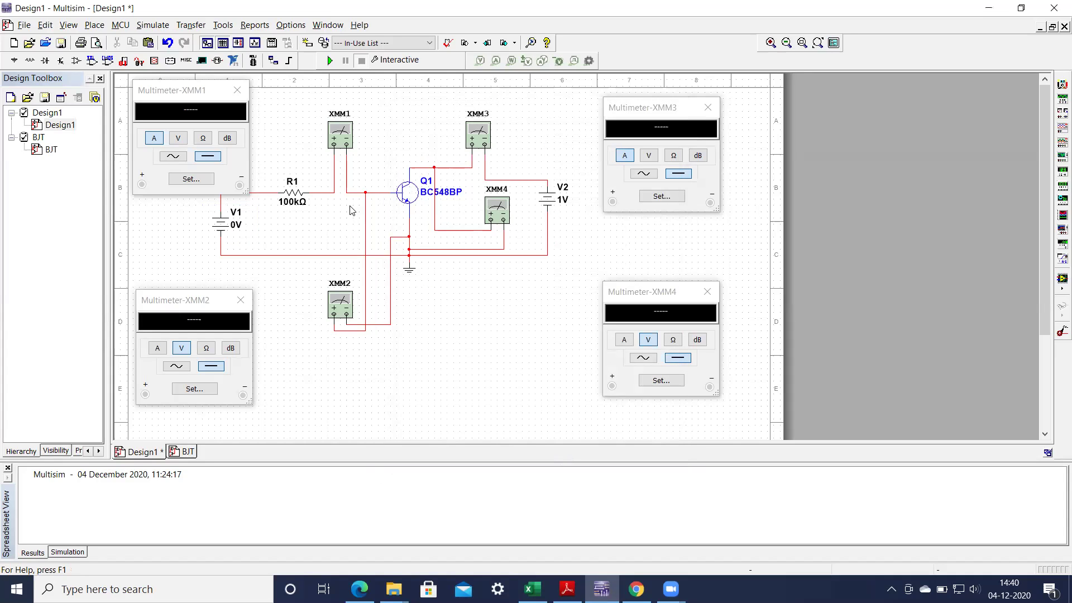
- Run the simulation, and in Excel record VBE 0 and IB 0 for Vin 0 under VCE=1V
{"action": "left_click", "coordinate": [331, 61]}
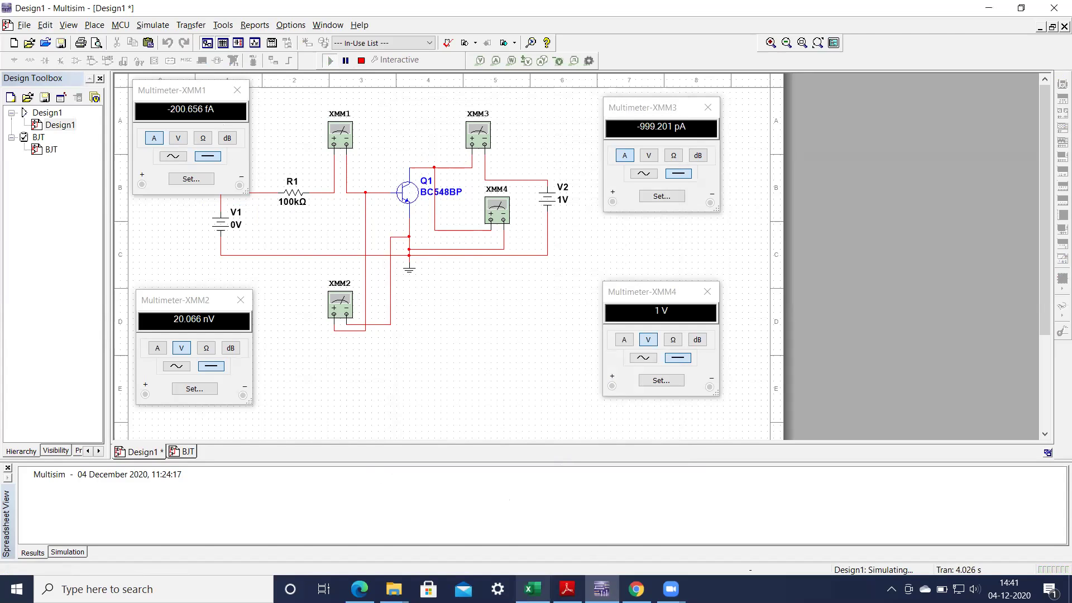
{"action": "left_click", "coordinate": [532, 589]}
{"action": "left_click", "coordinate": [143, 258]}
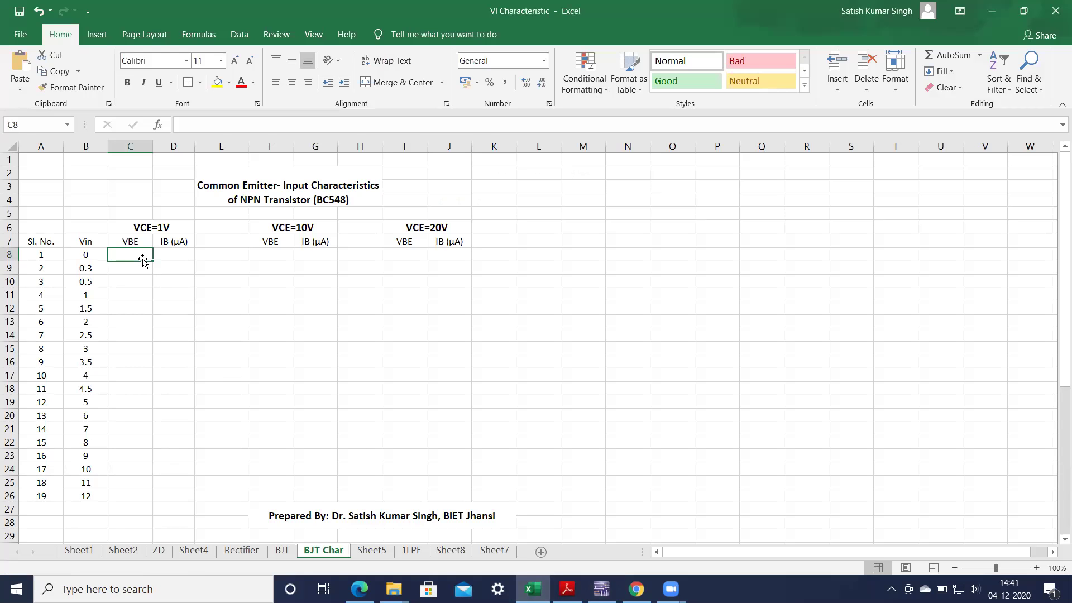
{"action": "type", "text": "0"}
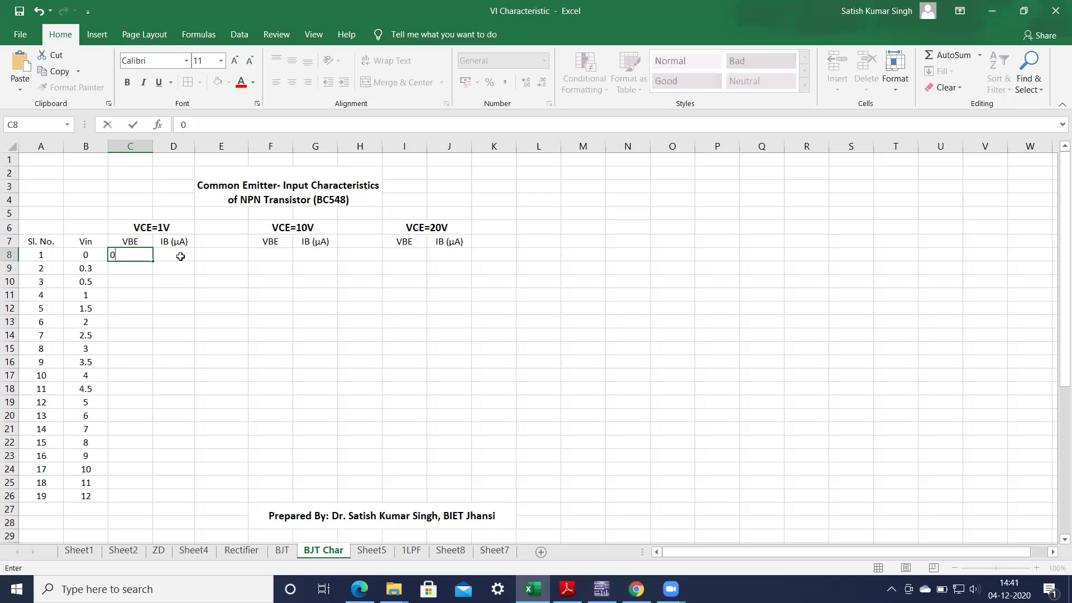
{"action": "left_click", "coordinate": [180, 256]}
{"action": "type", "text": "0"}
{"action": "left_click", "coordinate": [137, 269]}
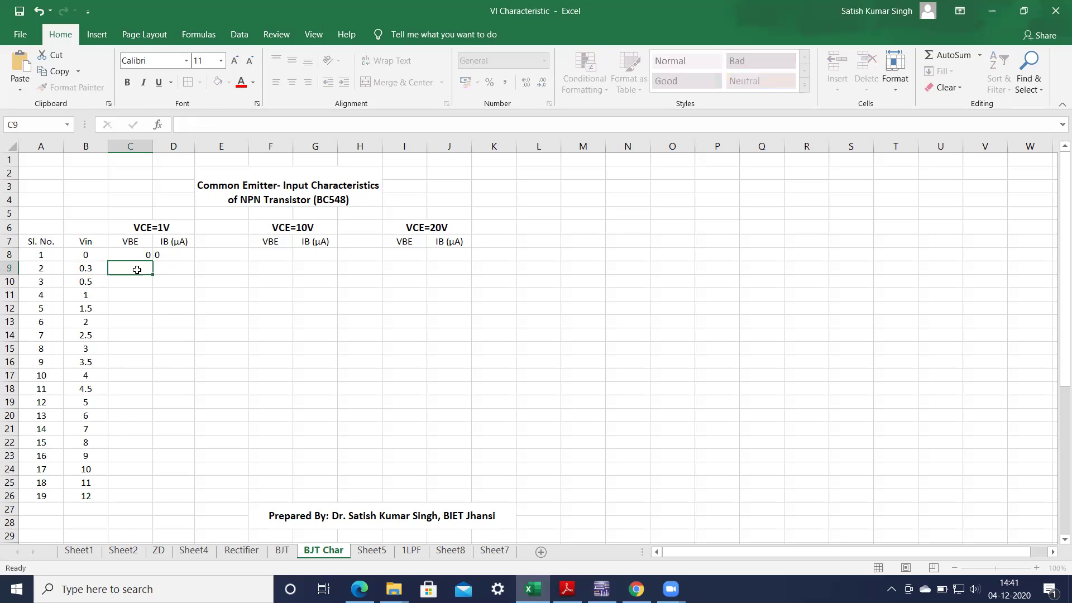
- Return to Multisim, stop the simulation, and rerun it with source V1 set to 0.3 V
{"action": "left_click", "coordinate": [601, 589]}
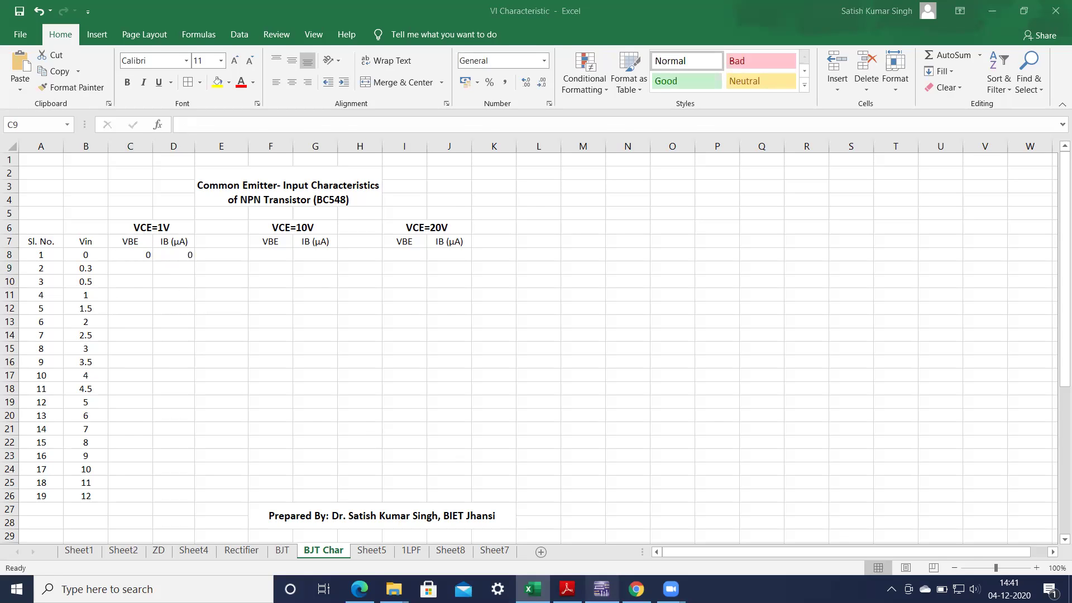
{"action": "left_click", "coordinate": [361, 61]}
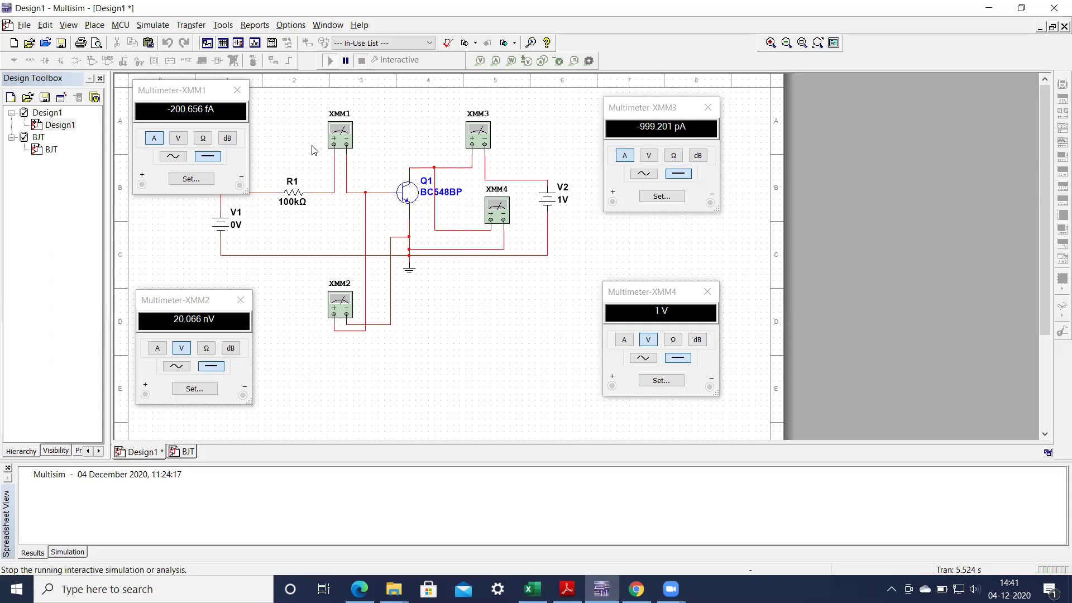
{"action": "double_click", "coordinate": [236, 227]}
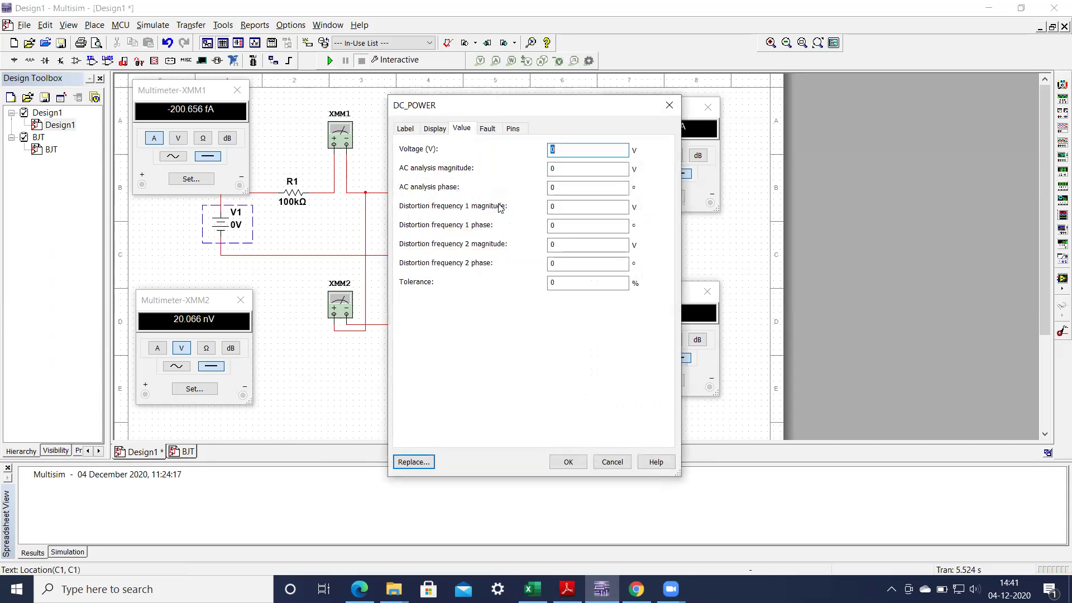
{"action": "left_click", "coordinate": [568, 150]}
{"action": "left_click", "coordinate": [566, 462]}
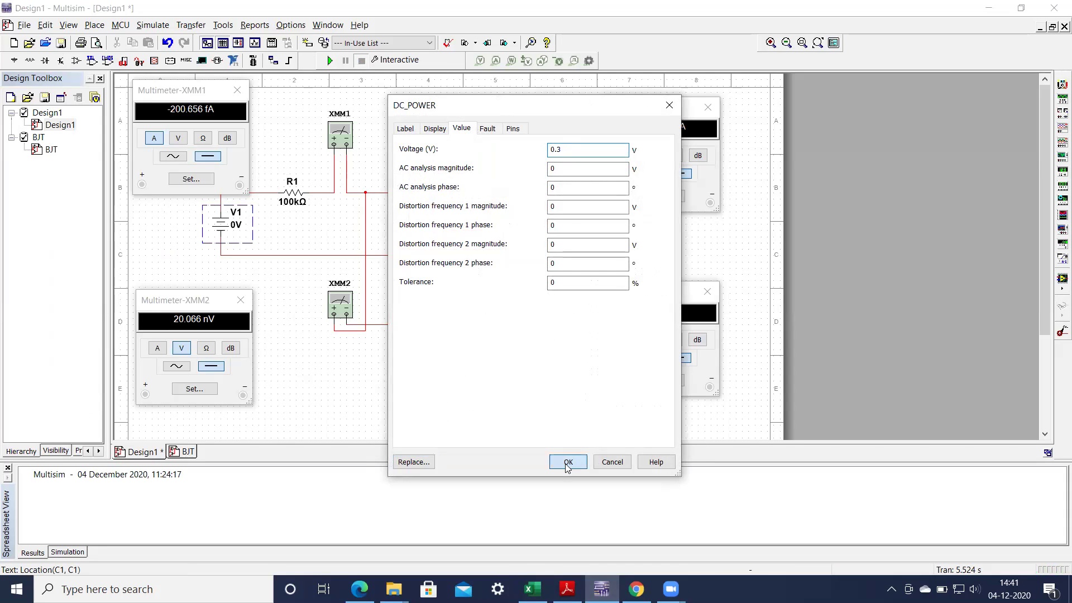
{"action": "left_click", "coordinate": [332, 61]}
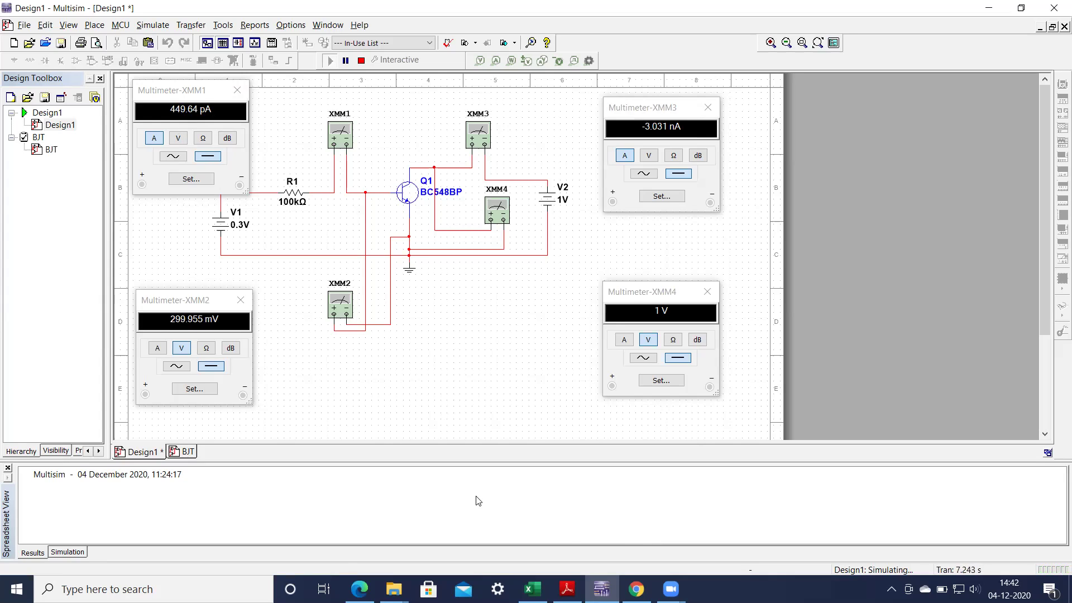
- In Excel, record VBE 0.3 and IB 0 for Vin 0.3 under VCE=1V
{"action": "left_click", "coordinate": [533, 588]}
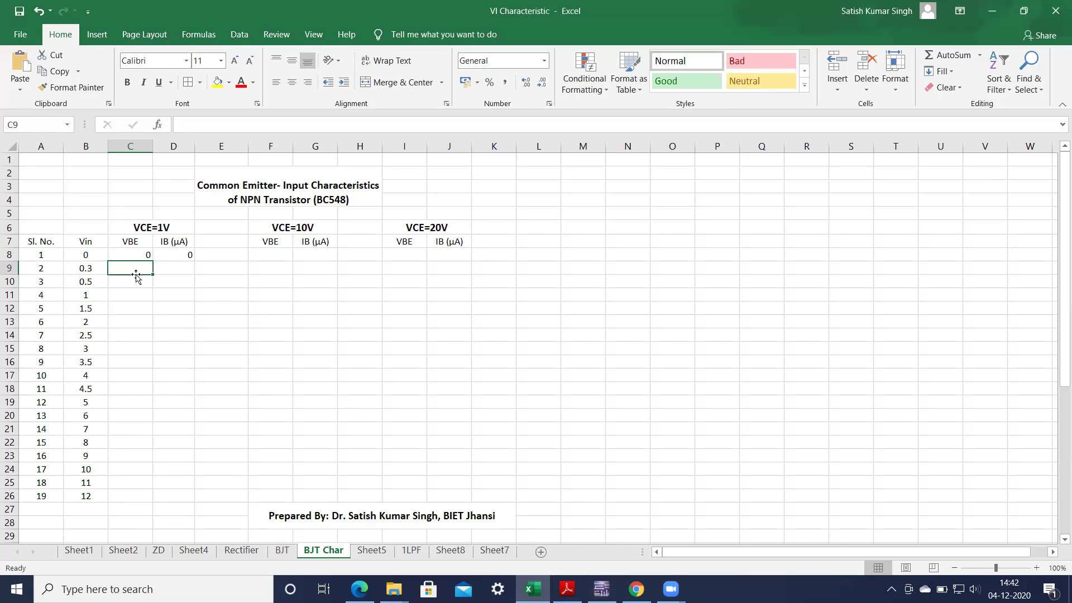
{"action": "type", "text": "0.3"}
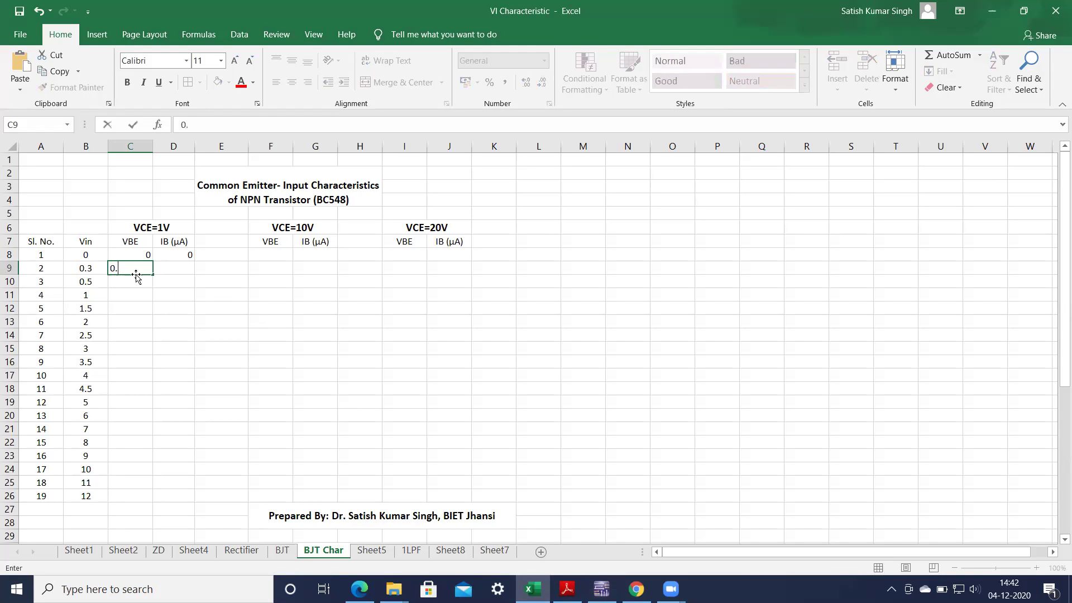
{"action": "left_click", "coordinate": [176, 267]}
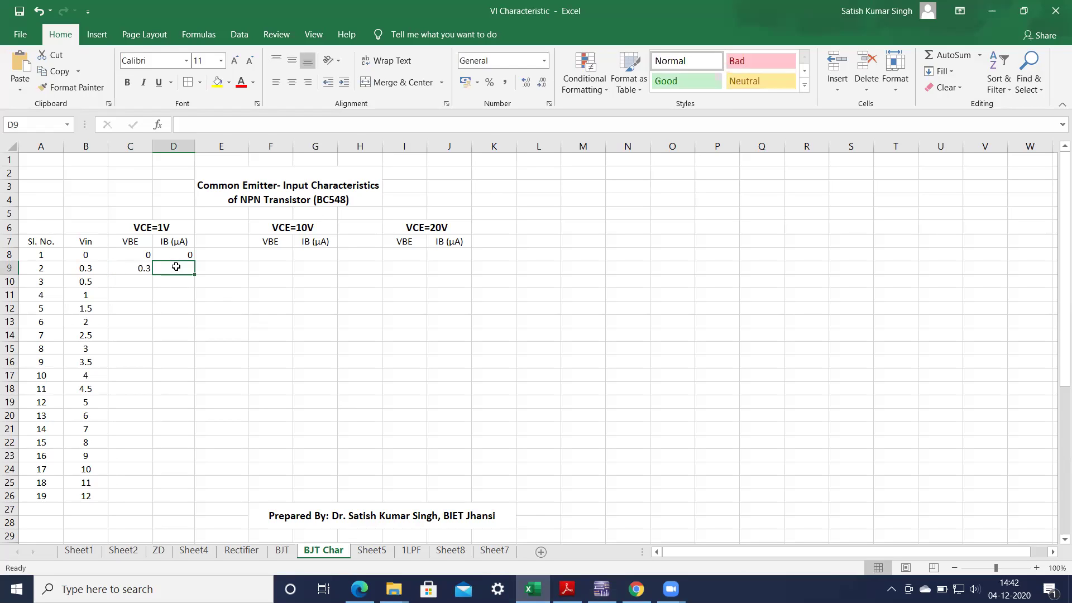
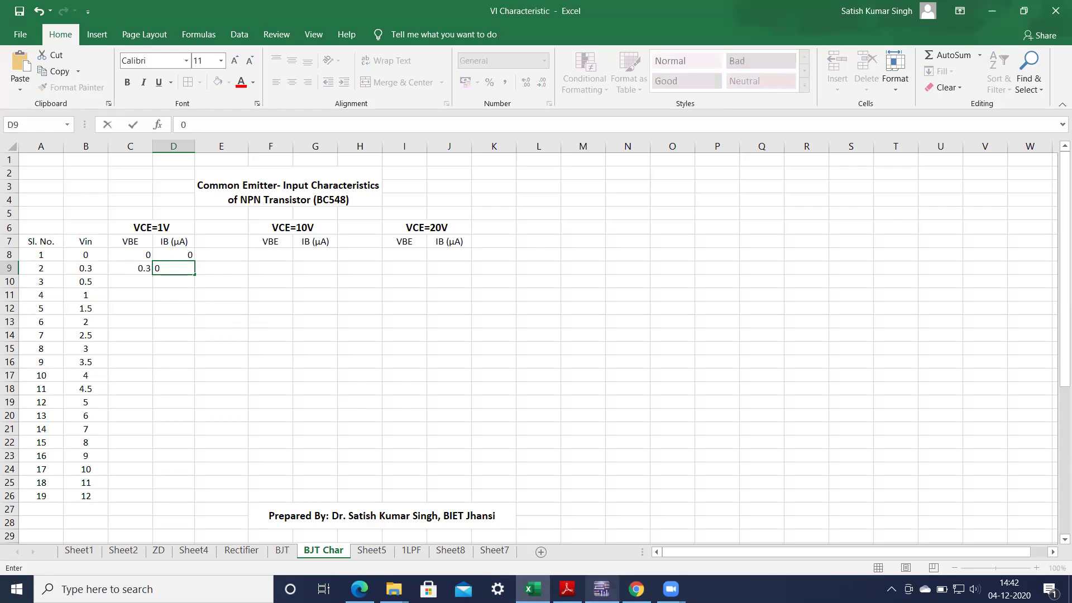
- Back in Multisim, stop the simulation and rerun it with source V1 set to 0.5 V
{"action": "left_click", "coordinate": [361, 60]}
{"action": "left_click", "coordinate": [235, 226]}
{"action": "double_click", "coordinate": [235, 225]}
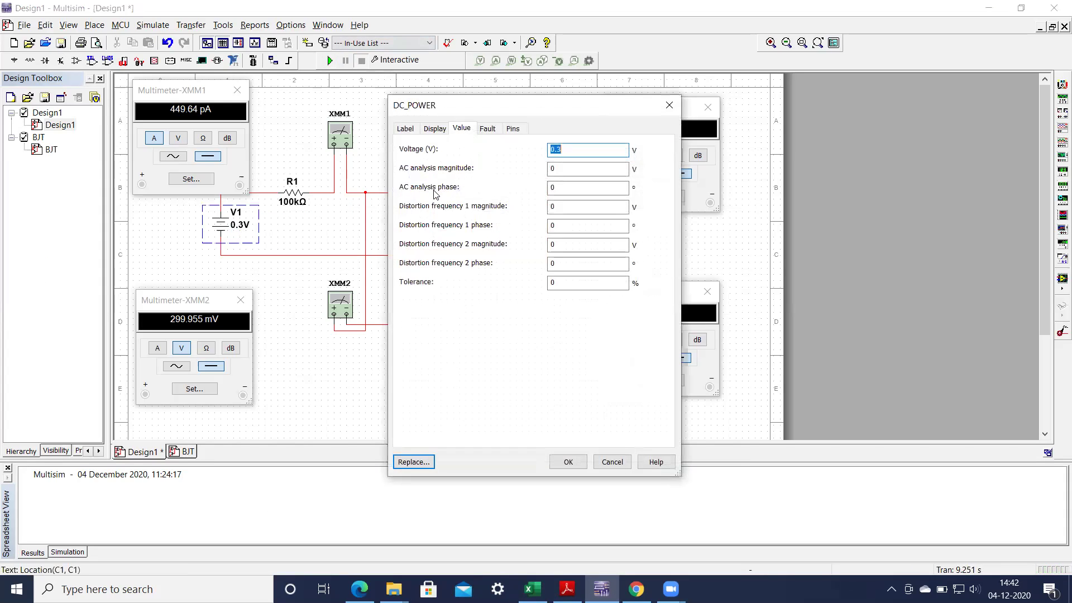
{"action": "left_click", "coordinate": [568, 147]}
{"action": "type", "text": "5"}
{"action": "left_click", "coordinate": [568, 462]}
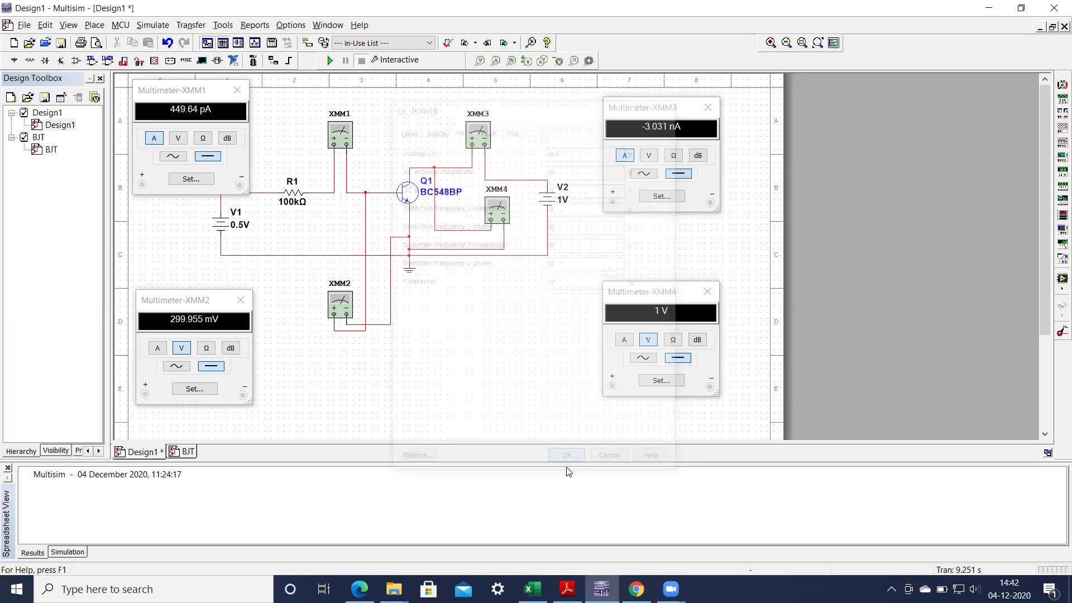
{"action": "left_click", "coordinate": [329, 60]}
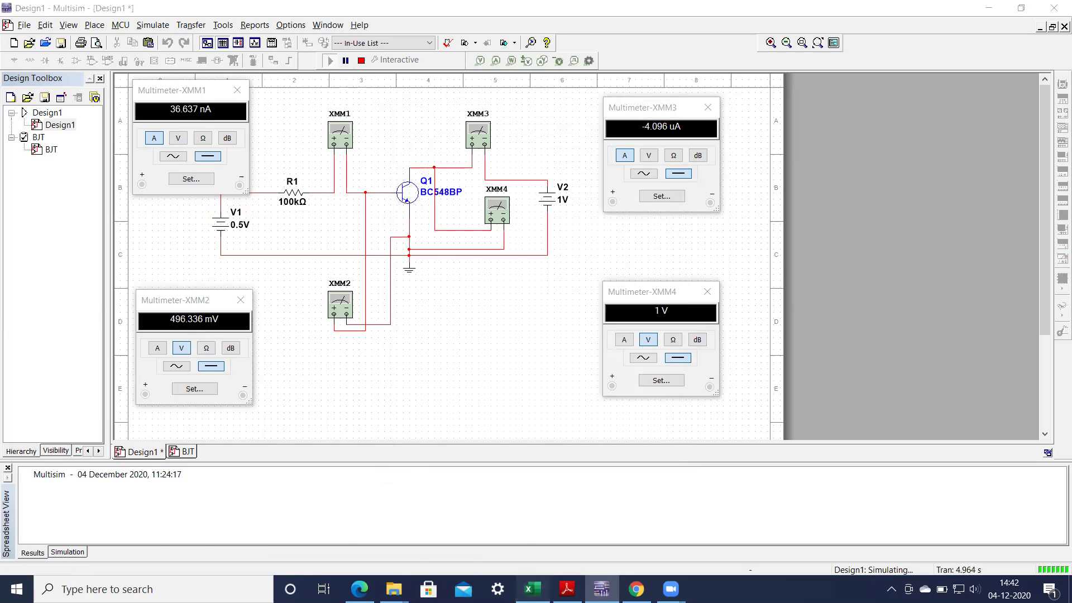
- In Excel, enter VBE 0.496 and IB 0.0366 for Vin 0.5 under VCE=1V
{"action": "key", "text": "alt+Tab"}
{"action": "left_click", "coordinate": [138, 282]}
{"action": "type", "text": "0."}
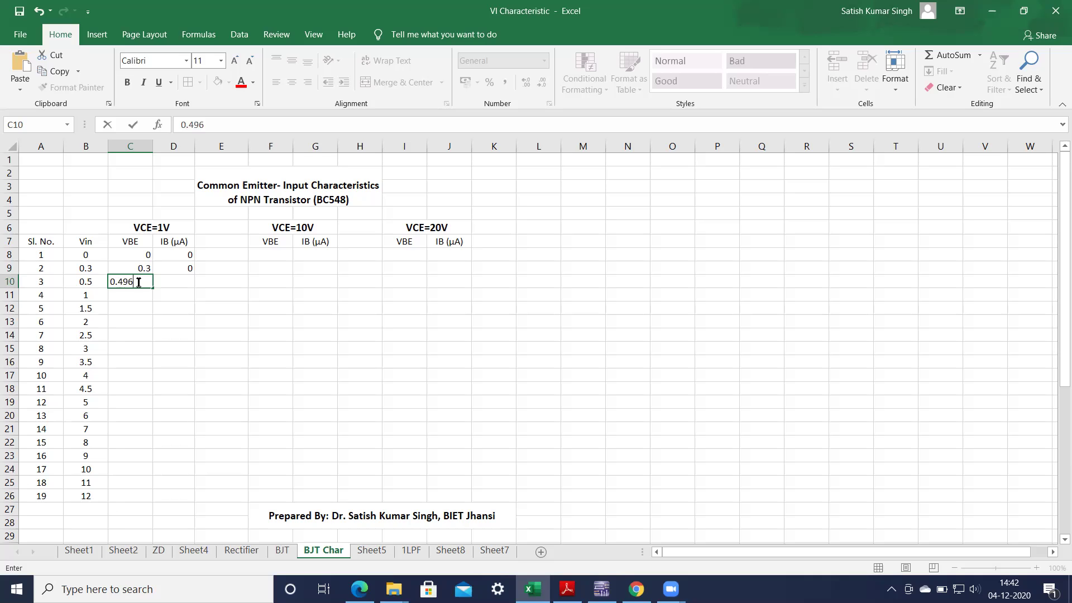
{"action": "type", "text": "496"}
{"action": "left_click", "coordinate": [602, 589]}
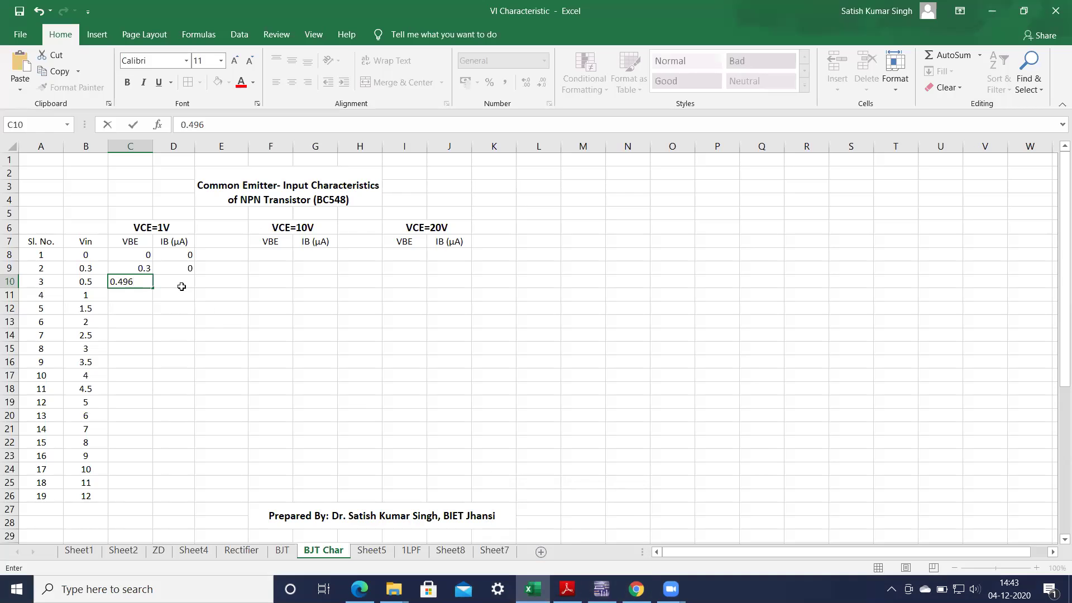
{"action": "left_click", "coordinate": [181, 283]}
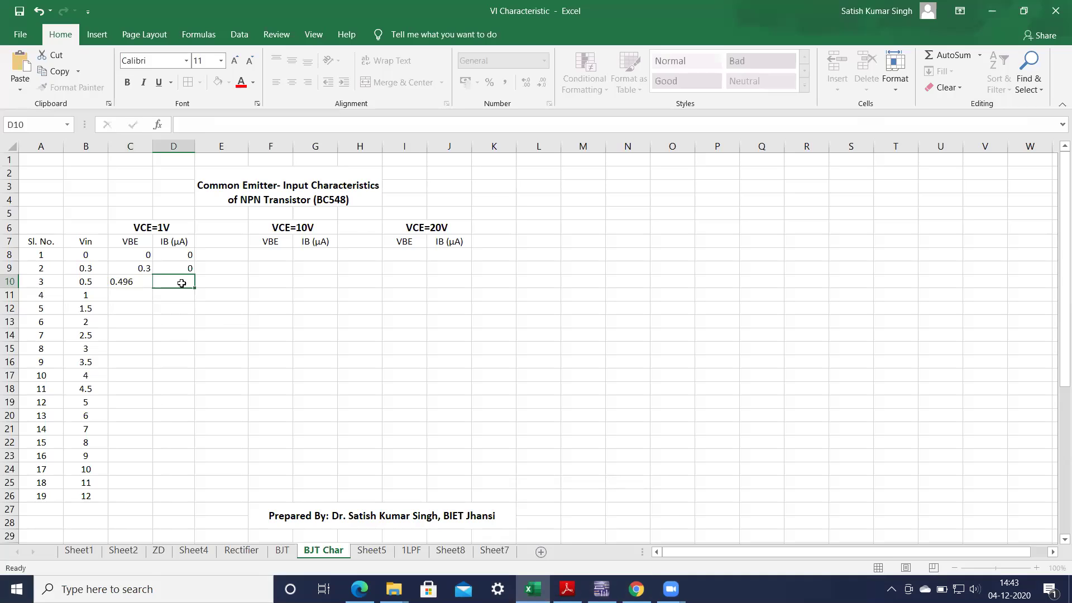
{"action": "type", "text": "0.0366"}
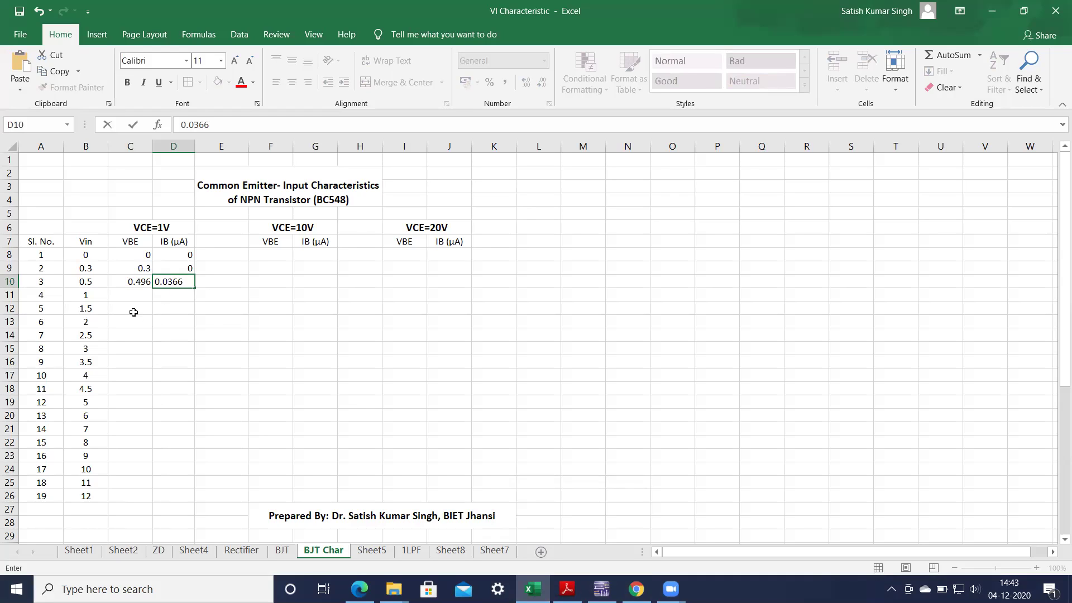
{"action": "left_click", "coordinate": [133, 291]}
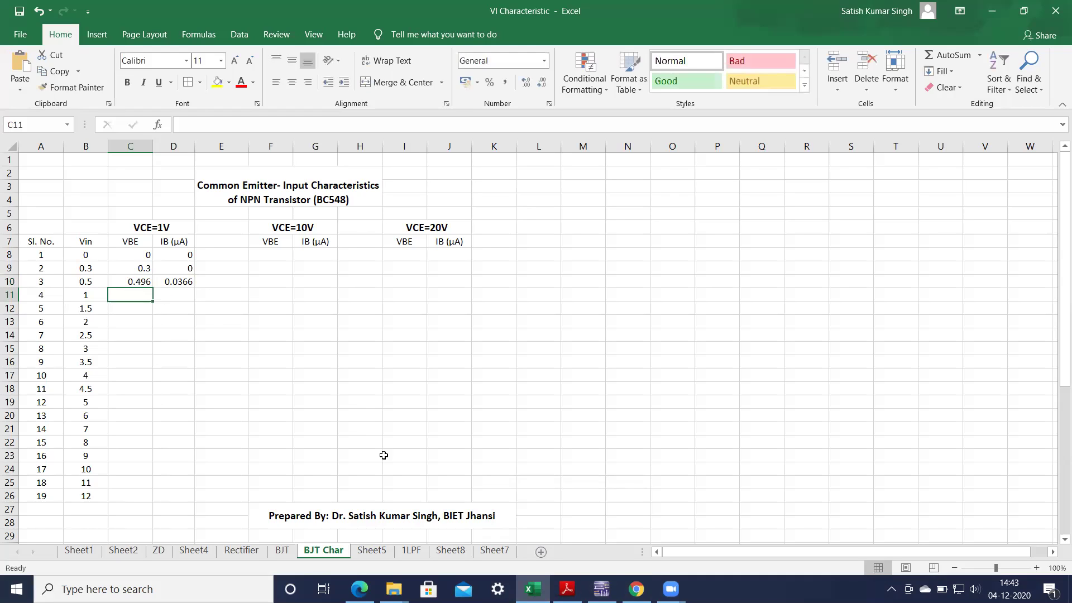
- Switch to Multisim, stop the simulation, and rerun it with source V1 set to 1 V
{"action": "left_click", "coordinate": [602, 589]}
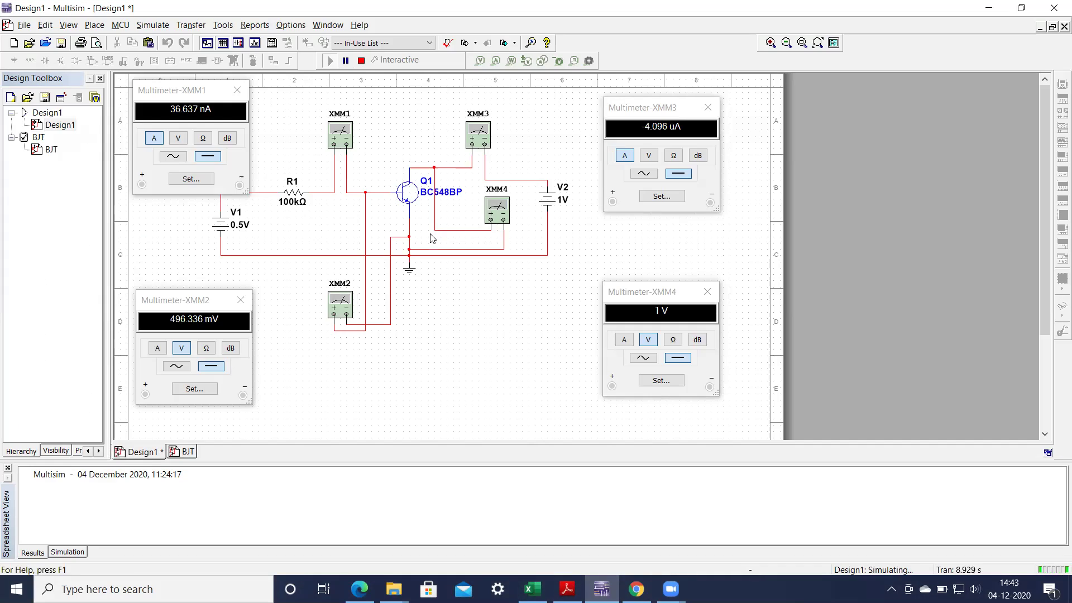
{"action": "left_click", "coordinate": [361, 60]}
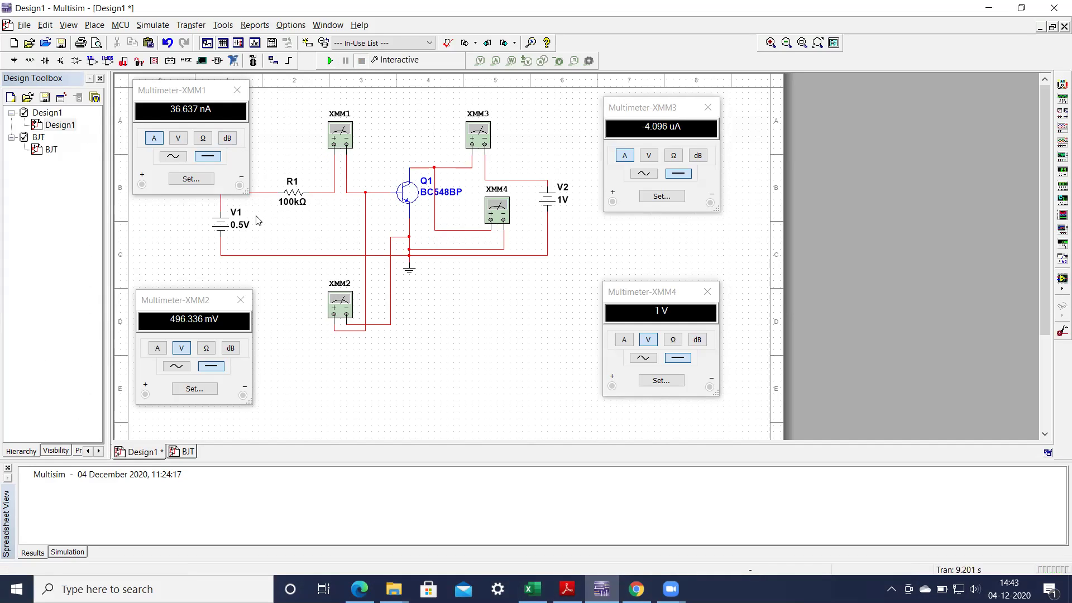
{"action": "double_click", "coordinate": [238, 226]}
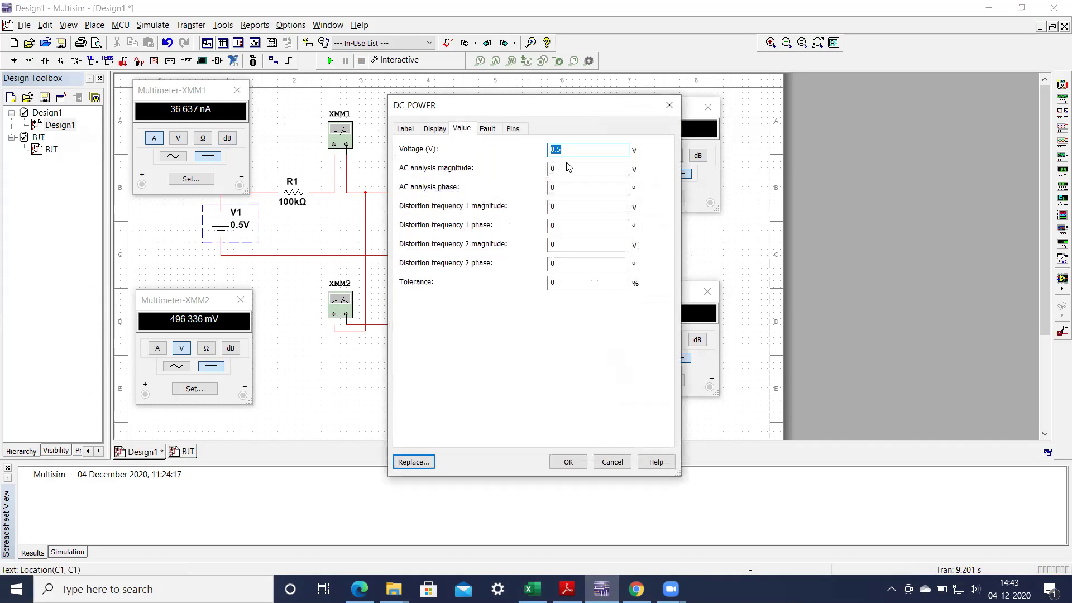
{"action": "type", "text": "1"}
{"action": "left_click", "coordinate": [567, 462]}
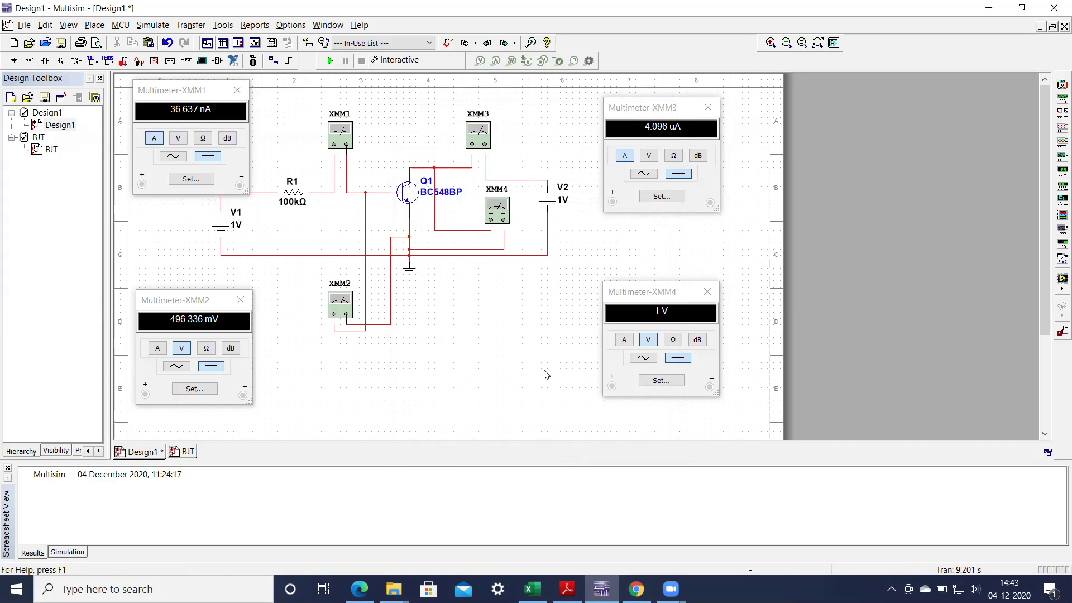
{"action": "left_click", "coordinate": [332, 61]}
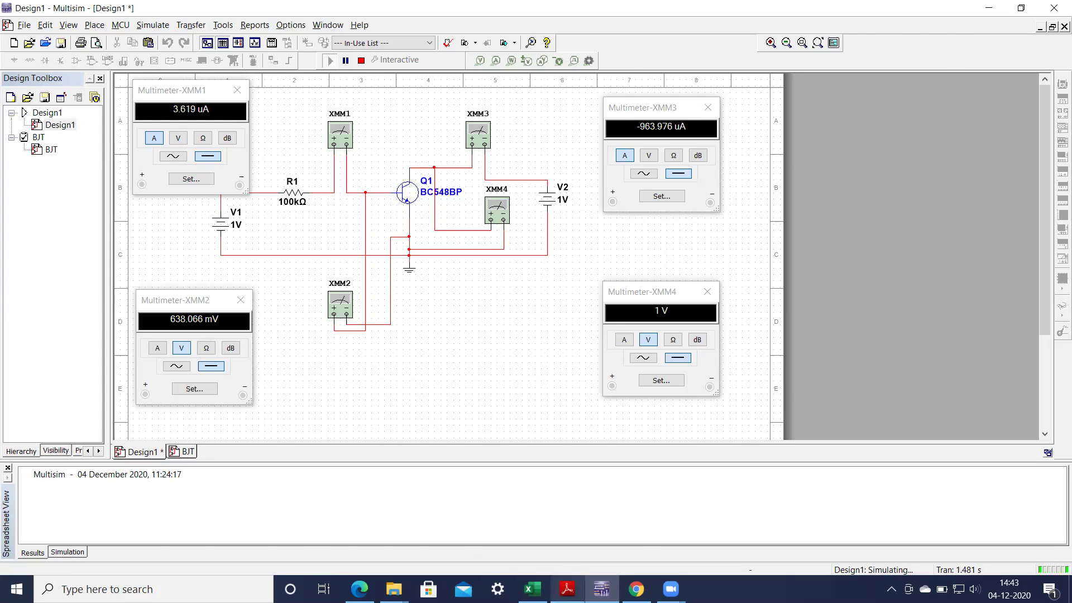
- In Excel, enter VBE 0.638 and IB 3.619 for Vin 1 under VCE=1V, rechecking the meter reading in Multisim
{"action": "left_click", "coordinate": [532, 589]}
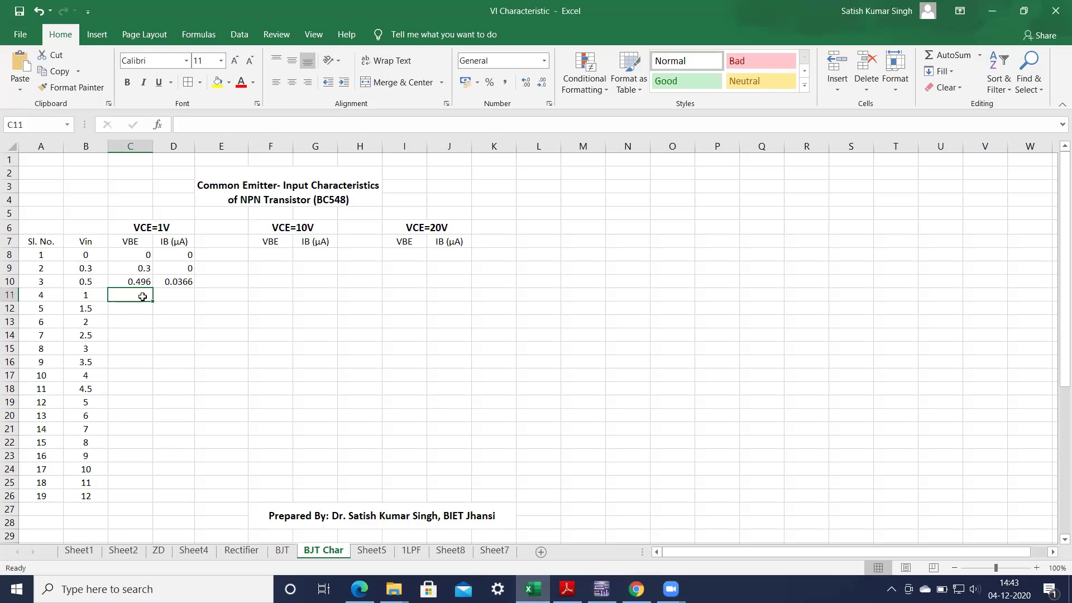
{"action": "type", "text": "0.63"}
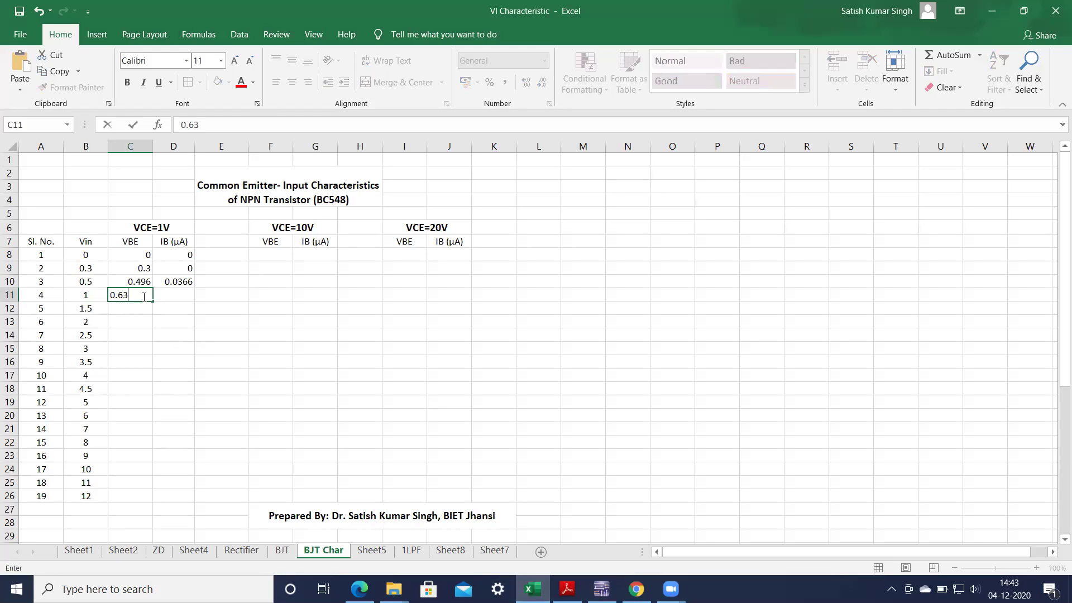
{"action": "type", "text": "8"}
{"action": "left_click", "coordinate": [174, 295]}
{"action": "left_click", "coordinate": [601, 589]}
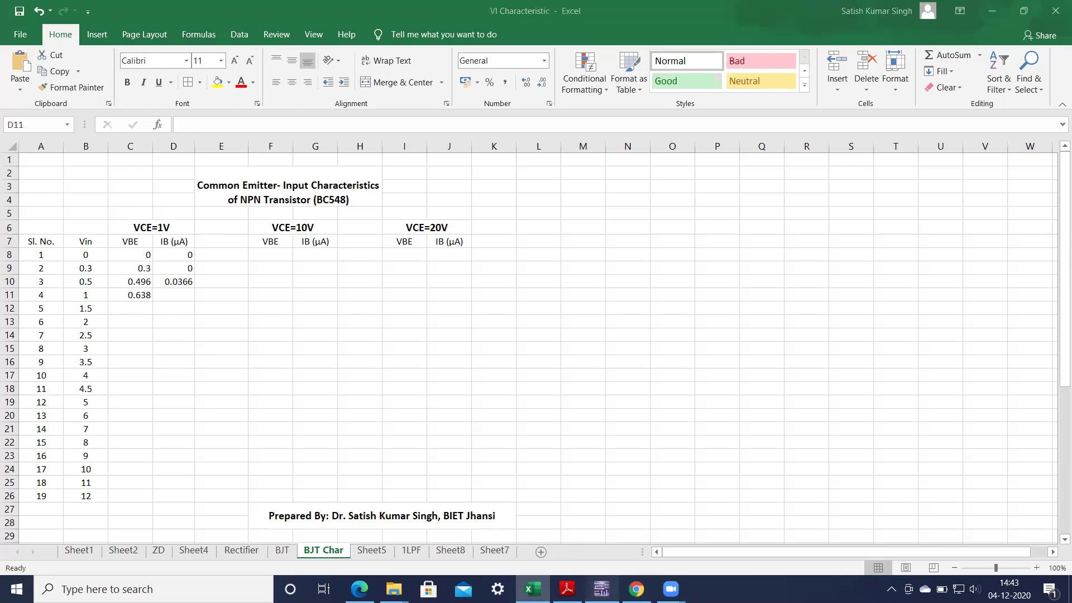
{"action": "key", "text": "alt+Tab"}
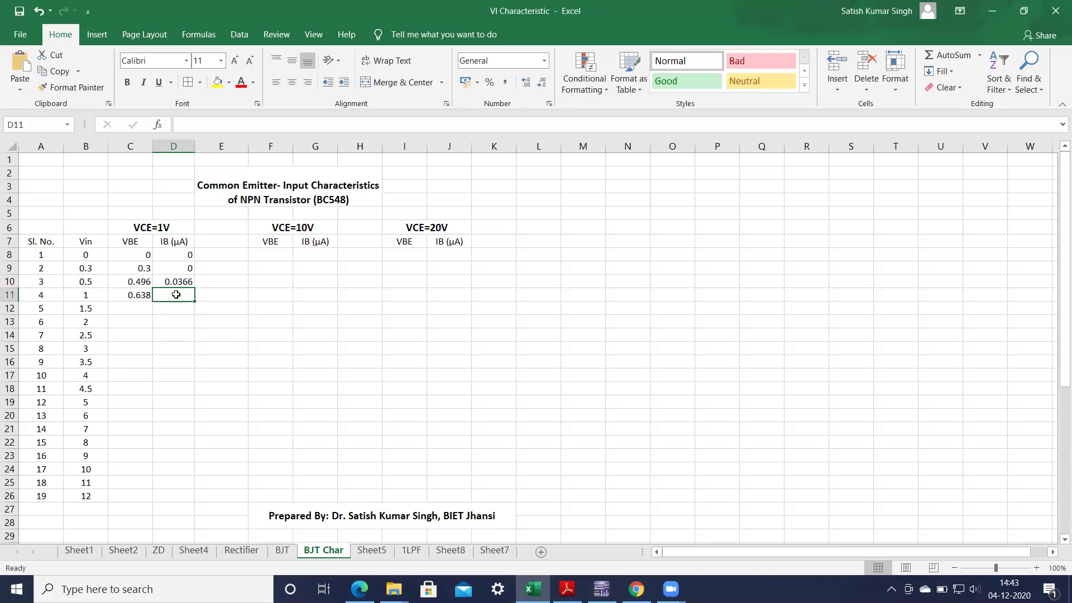
{"action": "type", "text": "3.6"}
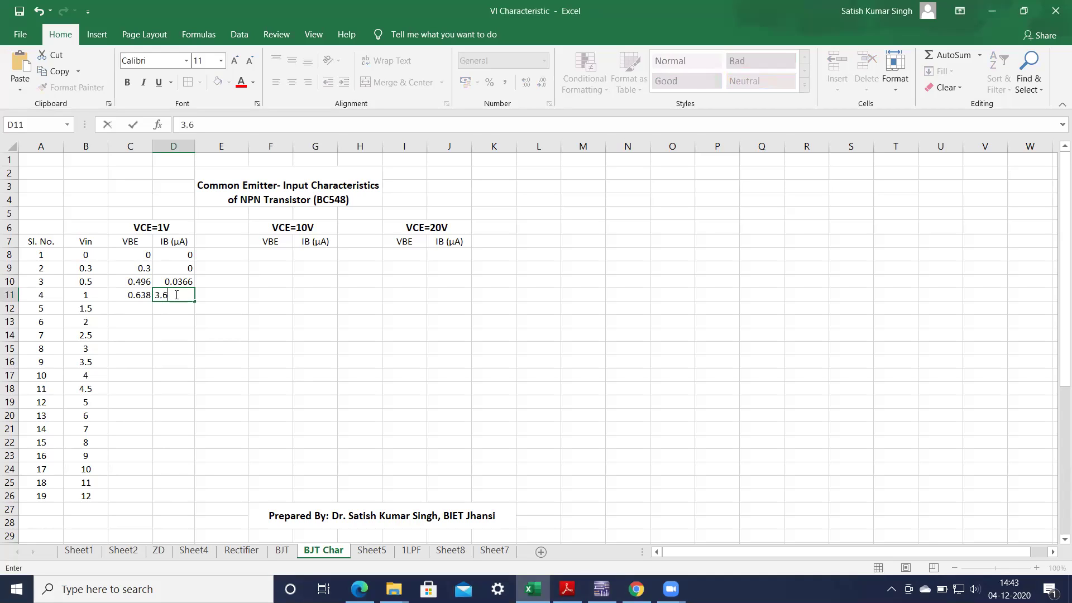
{"action": "type", "text": "19"}
{"action": "left_click", "coordinate": [130, 309]}
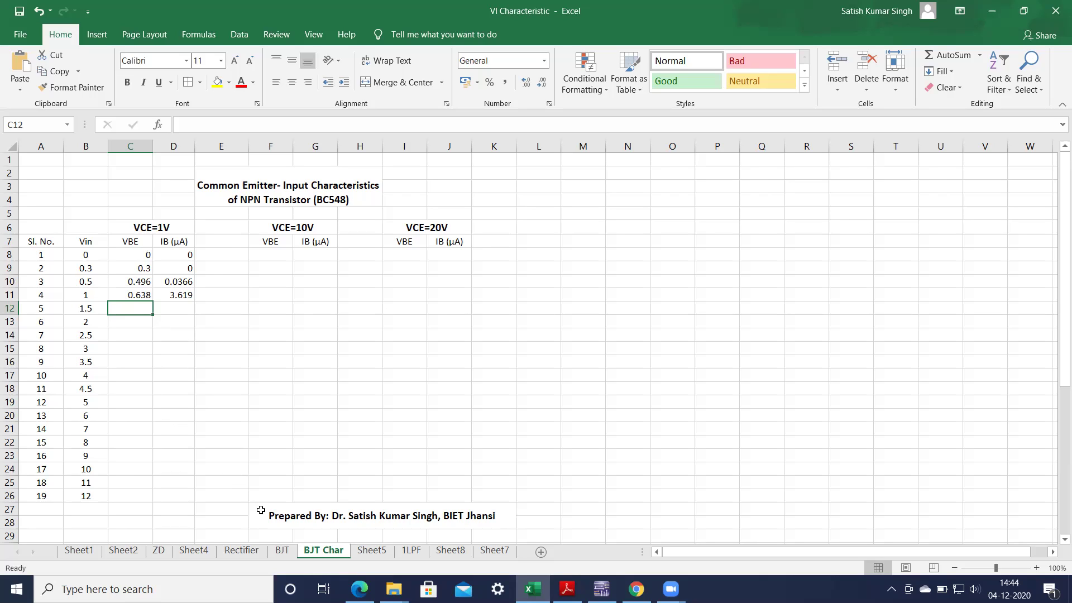
- Copy the VCE=1V readings of VBE and IB, cells C7:D25, from the BJT sheet
{"action": "left_click", "coordinate": [281, 551]}
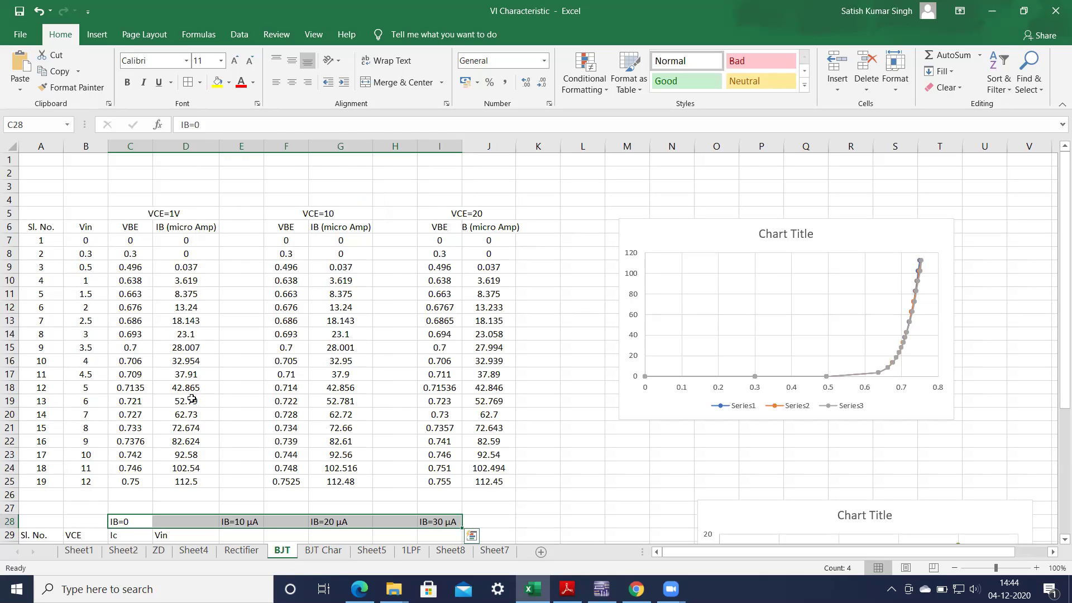
{"action": "left_click_drag", "start_coordinate": [129, 241], "coordinate": [185, 481]}
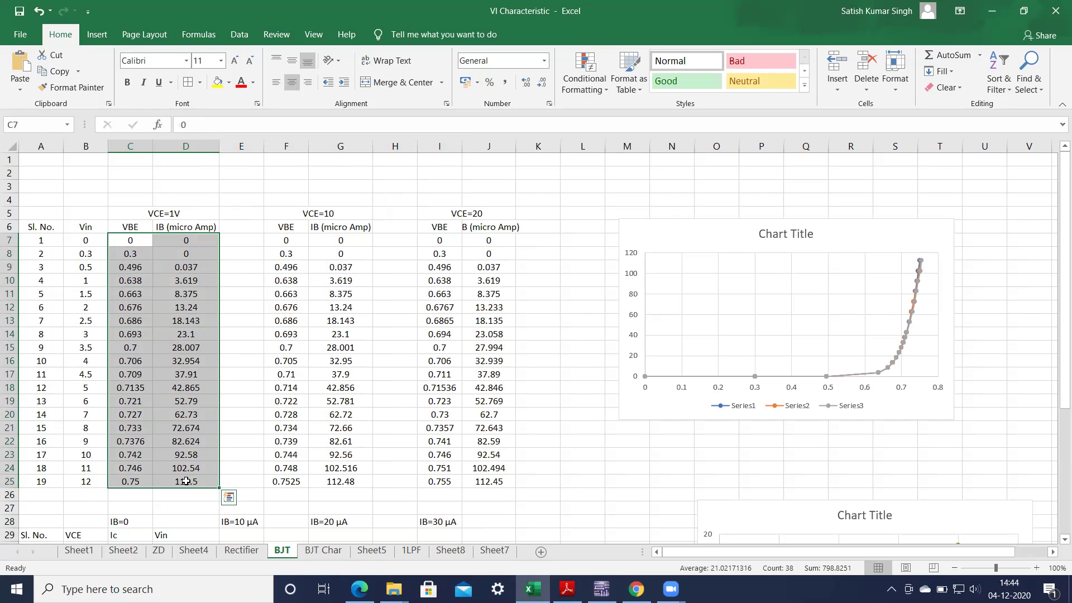
{"action": "key", "text": "ctrl+c"}
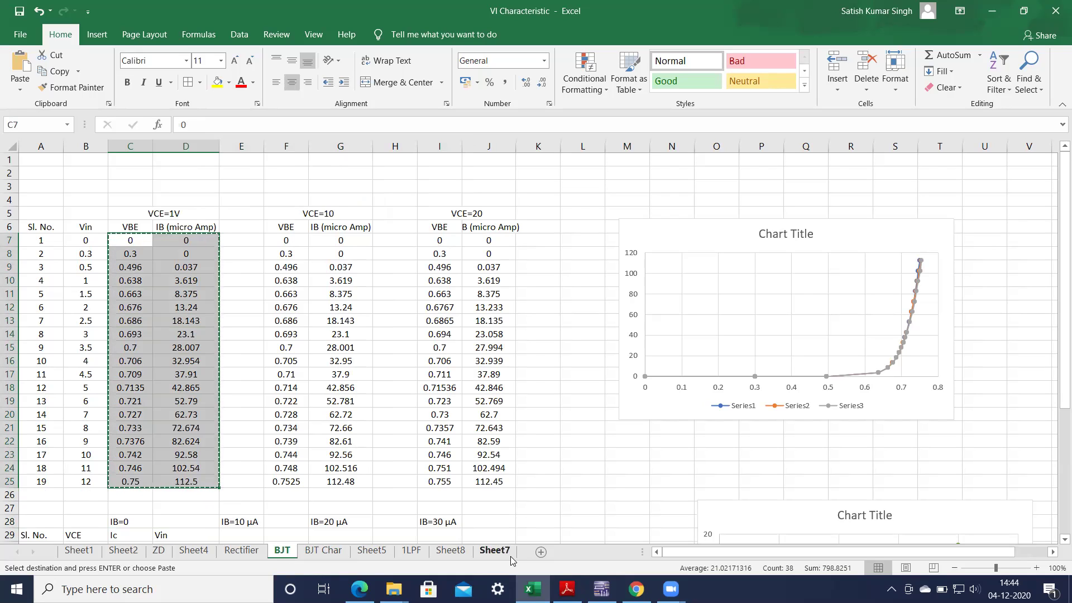
- Paste the copied VCE=1V readings of VBE and IB into the BJT Char sheet starting at cell C8
{"action": "left_click", "coordinate": [315, 552]}
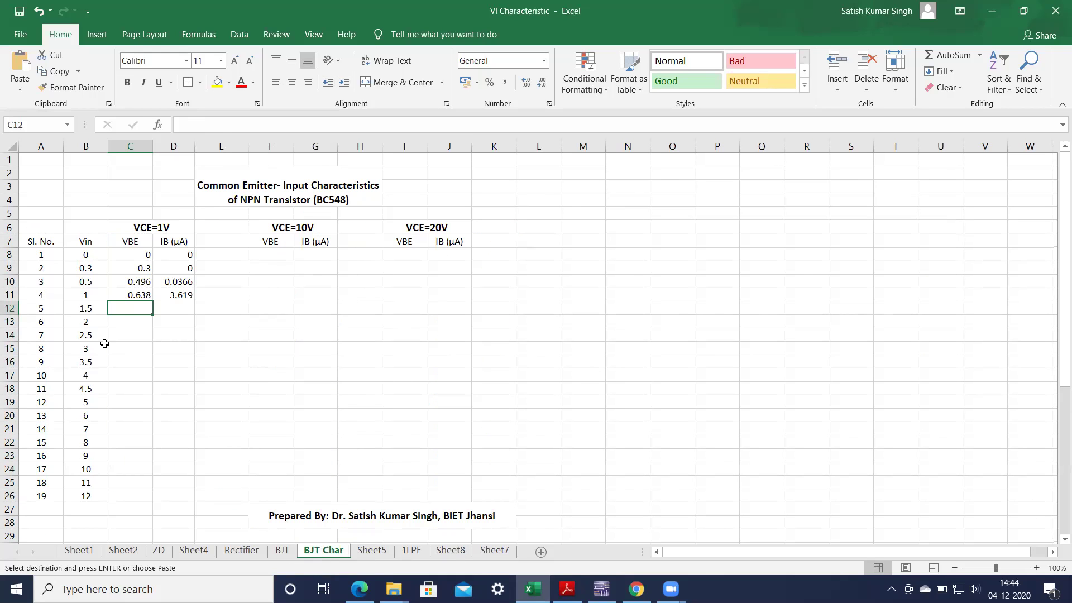
{"action": "left_click", "coordinate": [140, 255]}
{"action": "key", "text": "ctrl+v"}
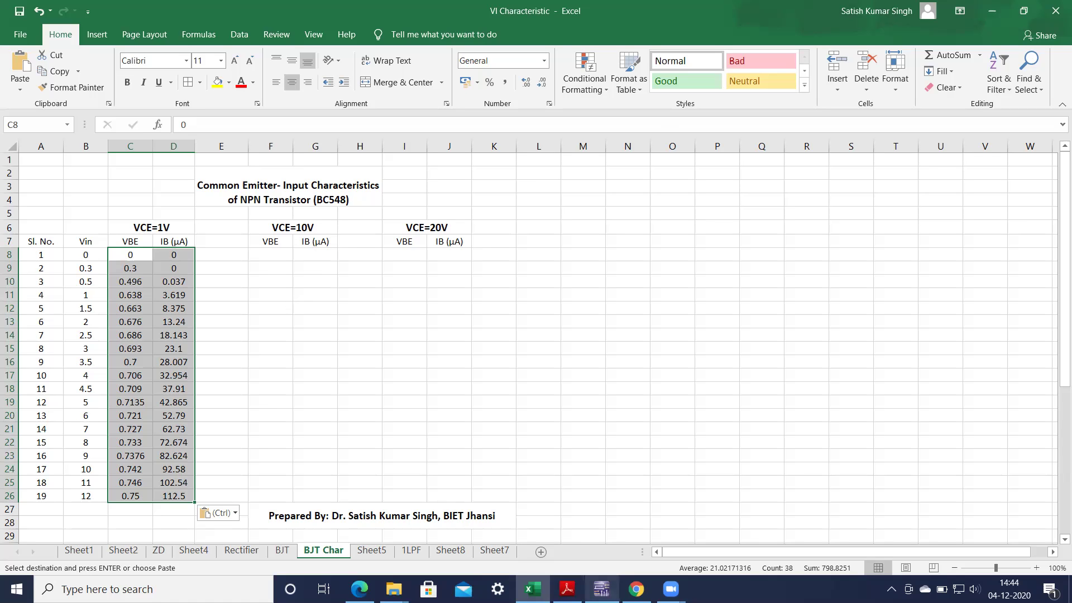
- Switch to Multisim, stop the simulation, and set source V2 to 10 V
{"action": "left_click", "coordinate": [602, 589]}
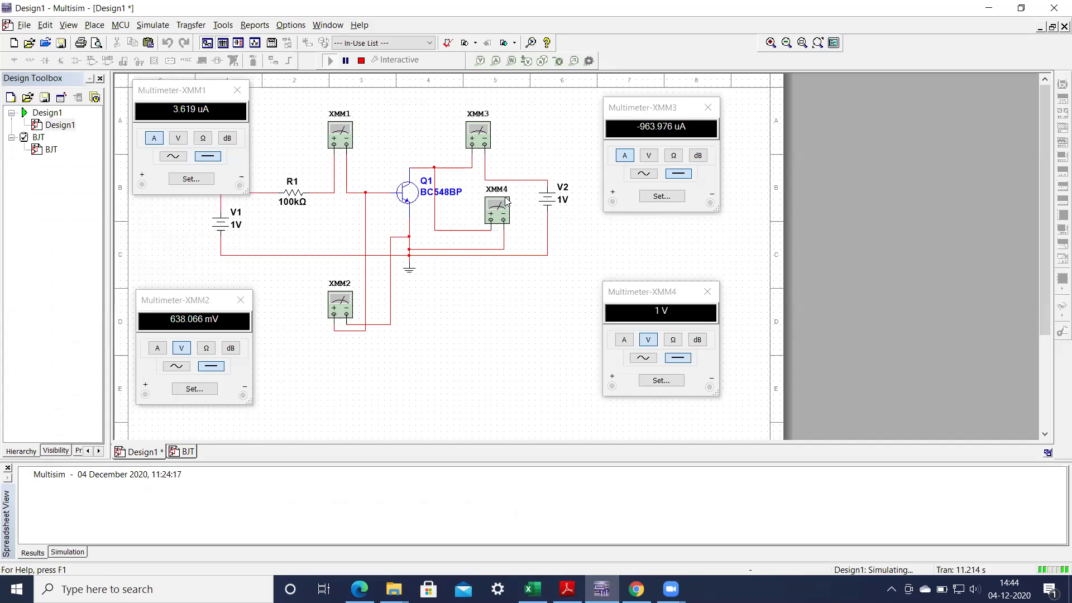
{"action": "left_click", "coordinate": [361, 60]}
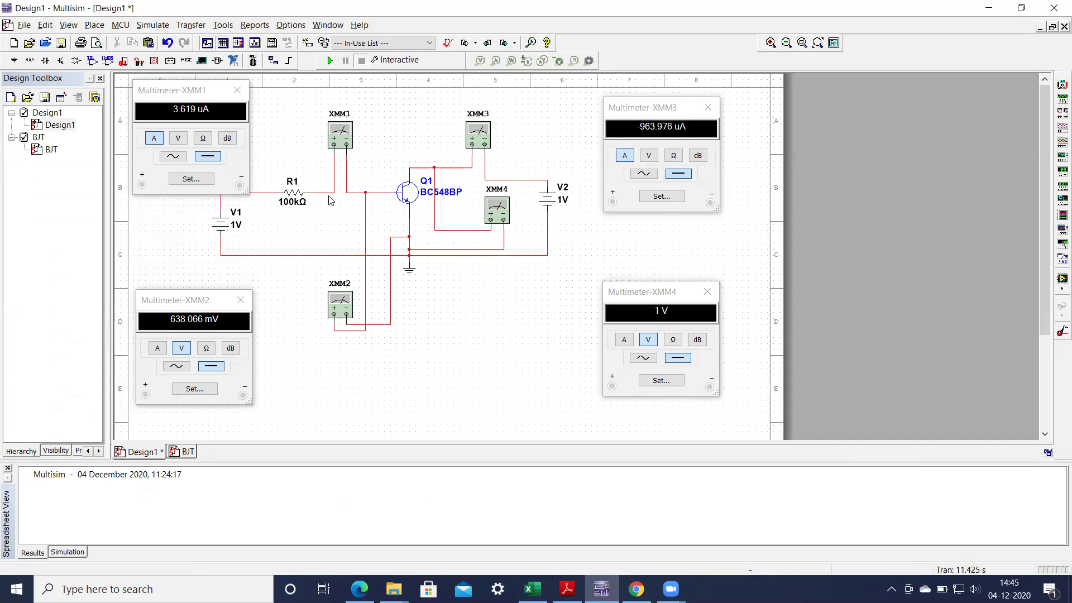
{"action": "double_click", "coordinate": [561, 204]}
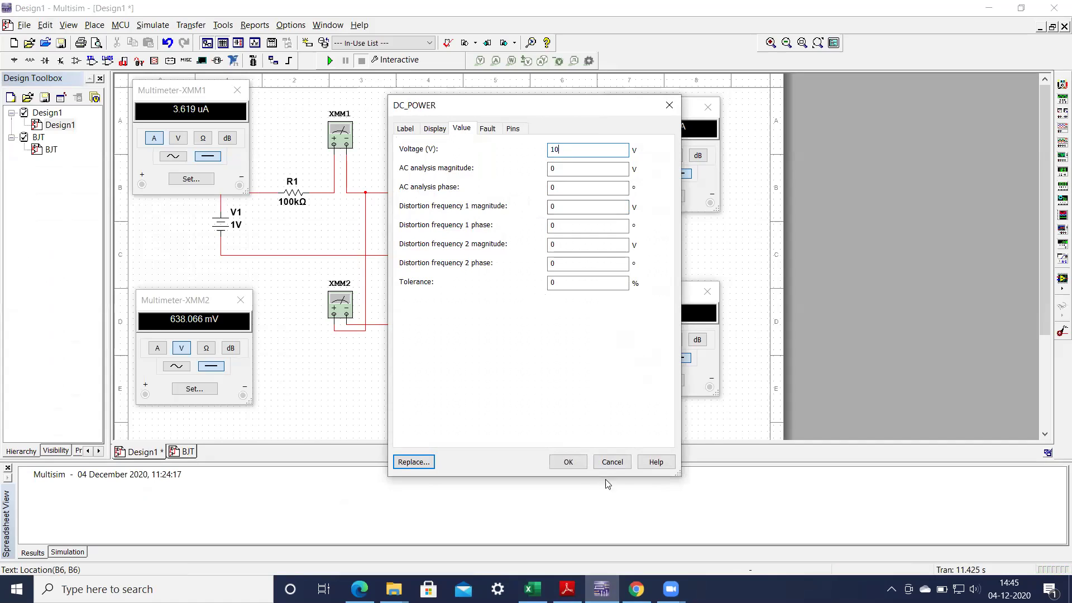
{"action": "left_click", "coordinate": [564, 462]}
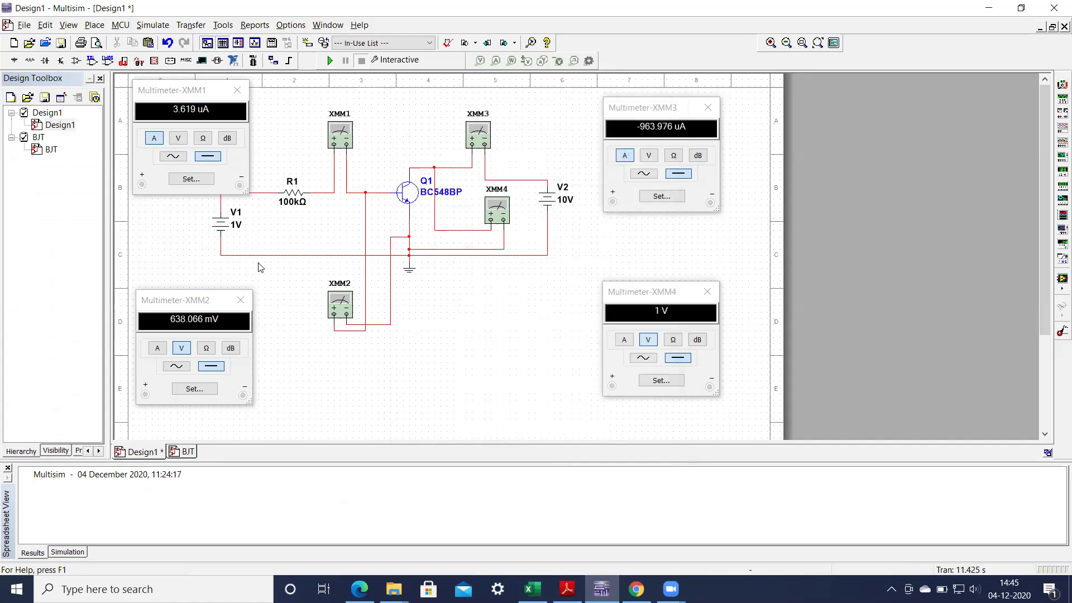
- Set source V1 to 0.3 V and run the simulation
{"action": "left_click", "coordinate": [236, 231]}
{"action": "double_click", "coordinate": [235, 231]}
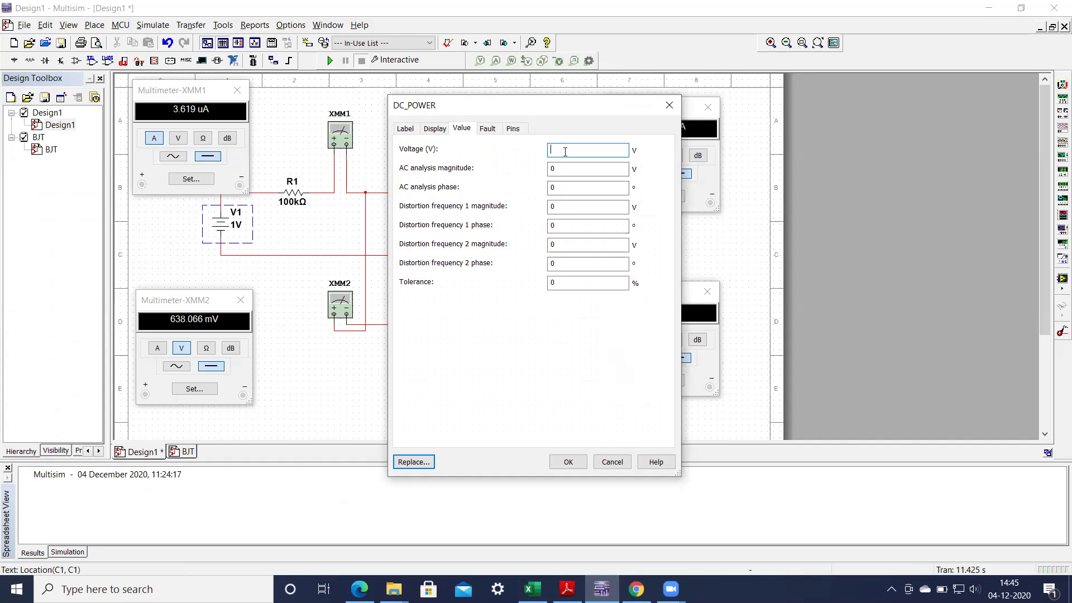
{"action": "type", "text": "3"}
{"action": "left_click", "coordinate": [565, 462]}
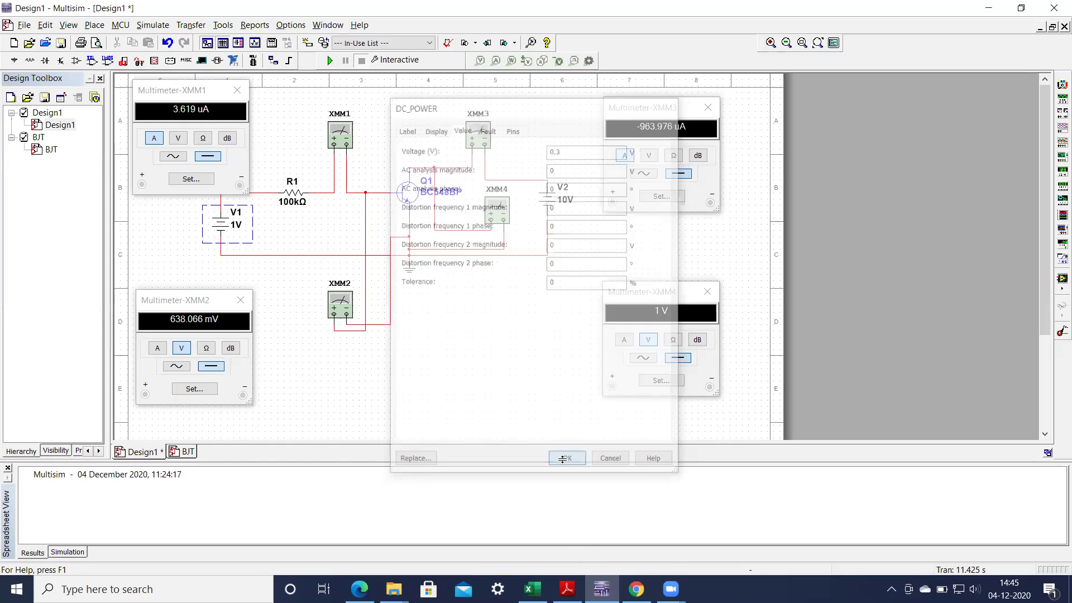
{"action": "left_click", "coordinate": [330, 60]}
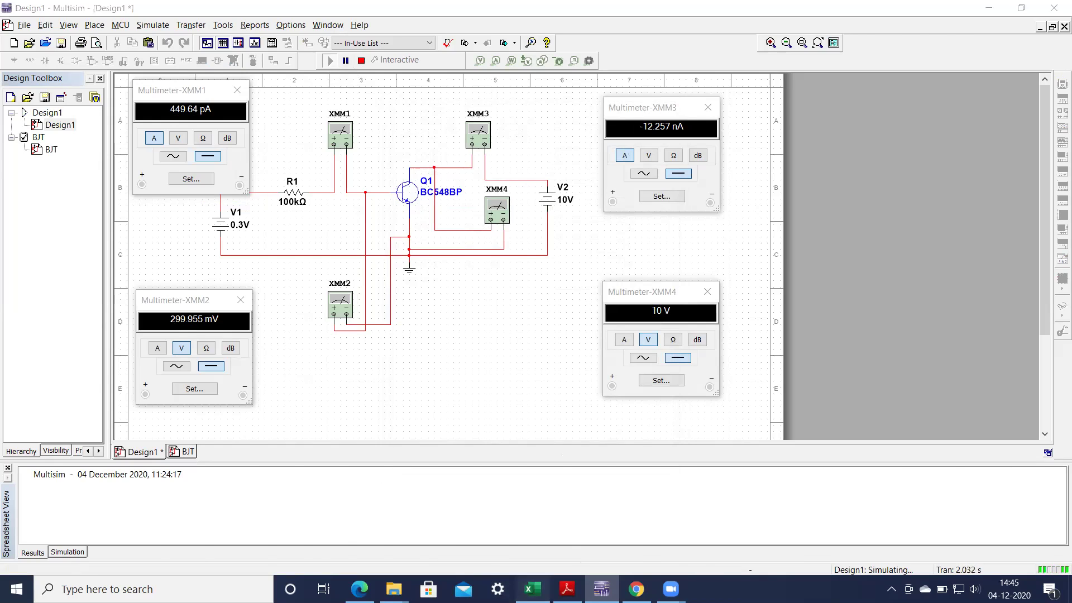
- In Excel, under VCE=10V, enter VBE 0 and IB 0 for Vin 0, and VBE 0.3 and IB 0.3 for Vin 0.3
{"action": "left_click", "coordinate": [534, 589]}
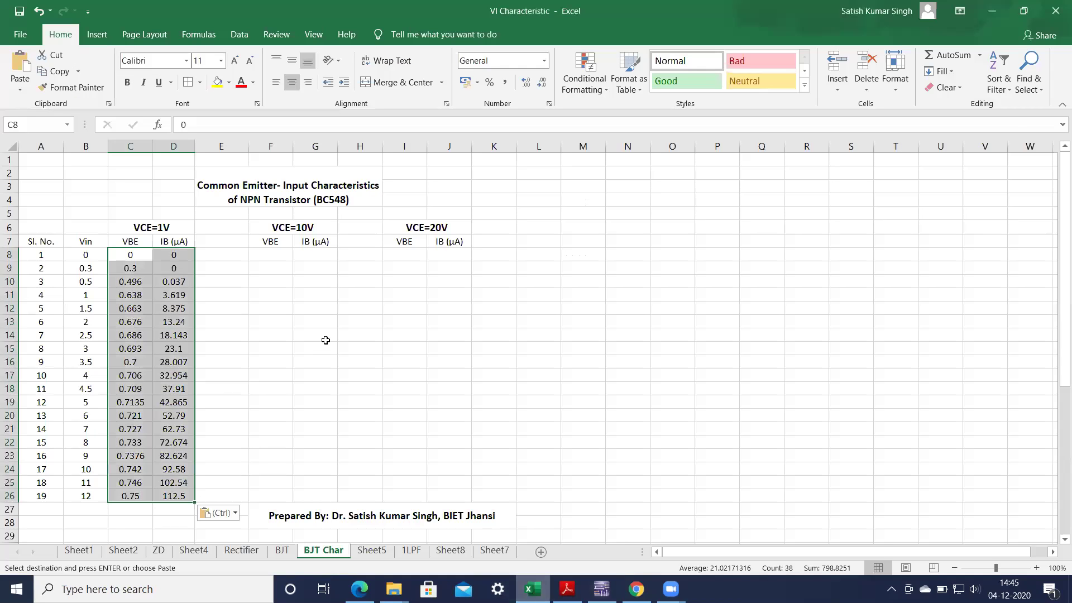
{"action": "left_click", "coordinate": [280, 254]}
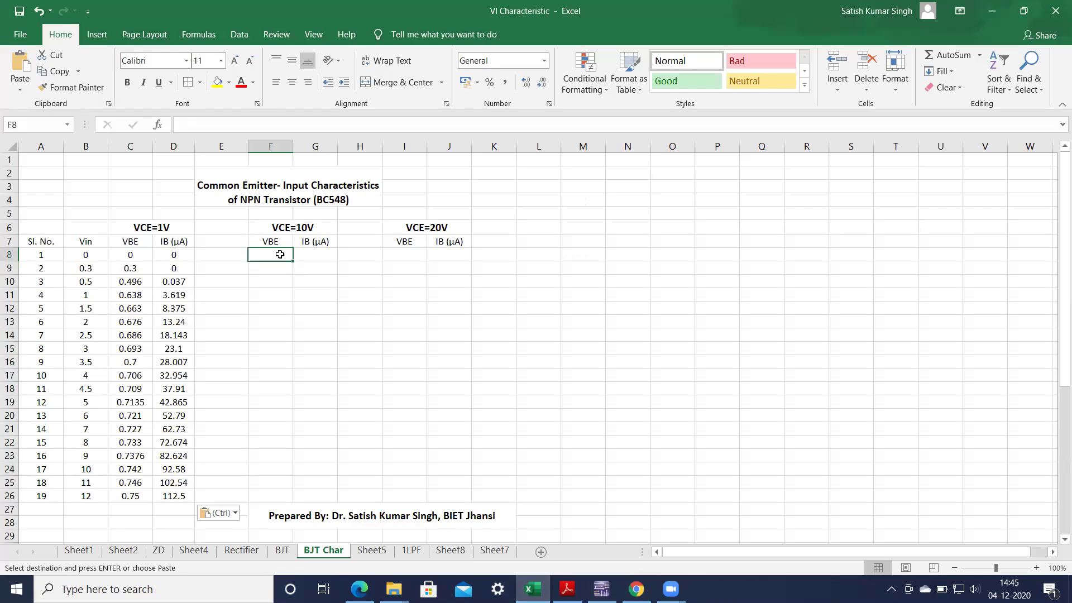
{"action": "type", "text": "0"}
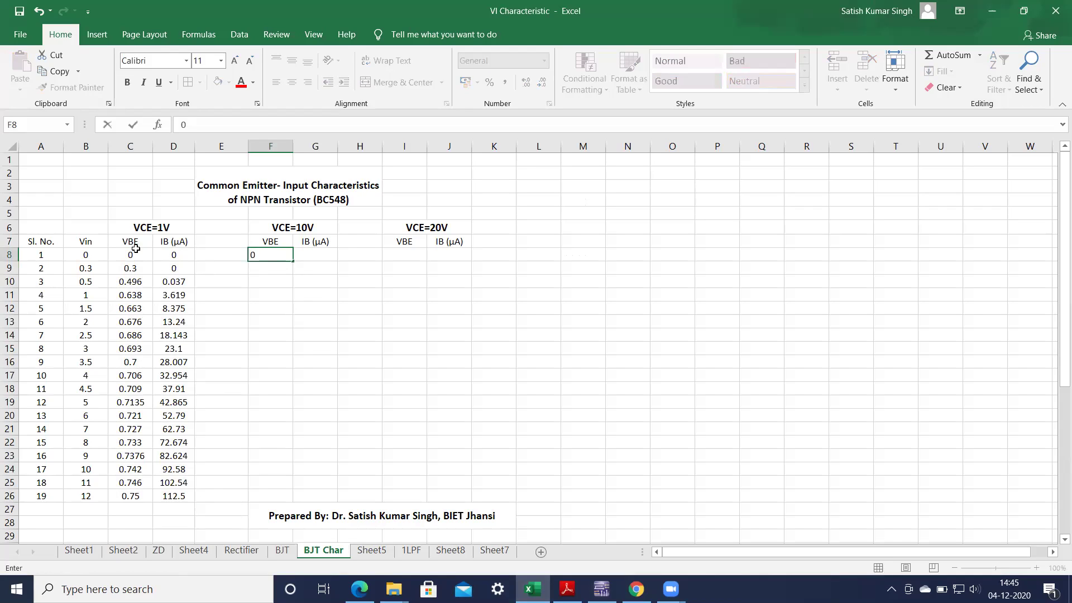
{"action": "left_click", "coordinate": [317, 253]}
{"action": "type", "text": "0"}
{"action": "left_click", "coordinate": [283, 273]}
{"action": "type", "text": "0.3"}
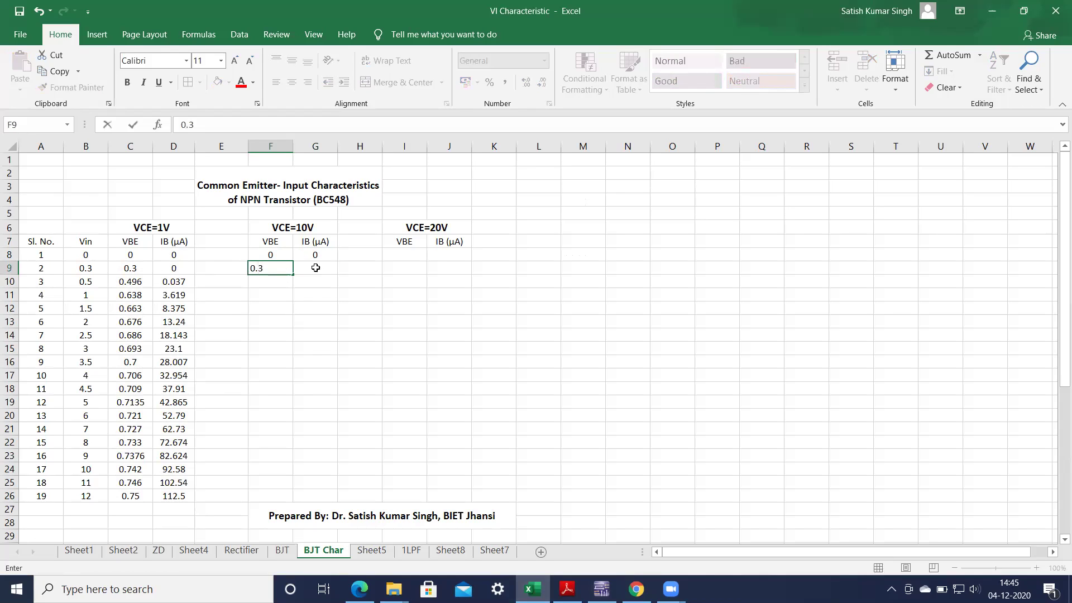
{"action": "left_click", "coordinate": [316, 268]}
{"action": "type", "text": "0.3"}
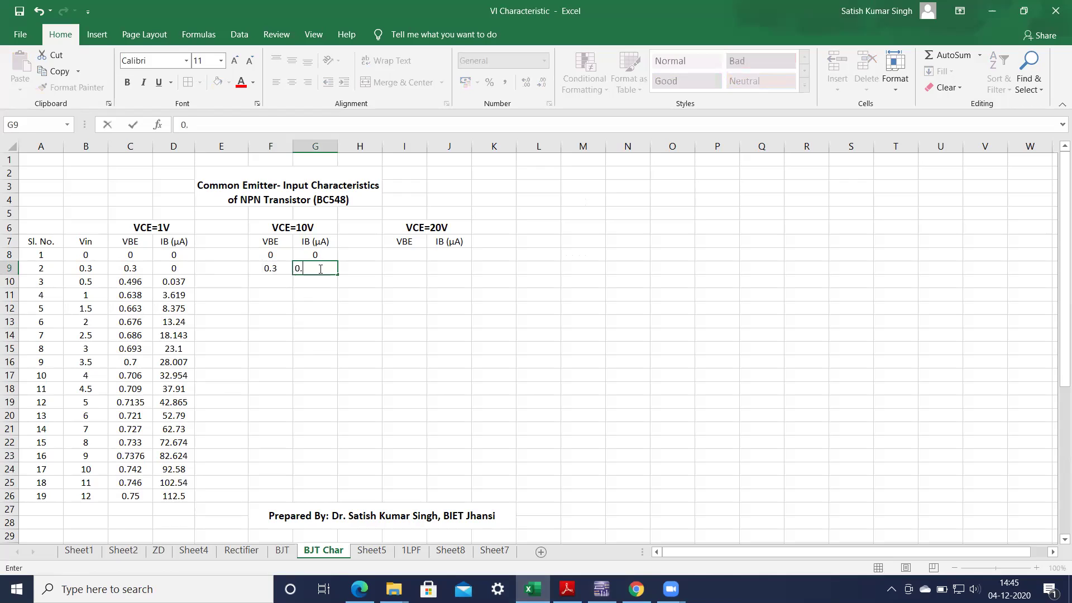
{"action": "left_click", "coordinate": [266, 282]}
- Switch to Multisim, stop the simulation, and rerun it with source V1 set to 0.5 V
{"action": "left_click", "coordinate": [601, 588]}
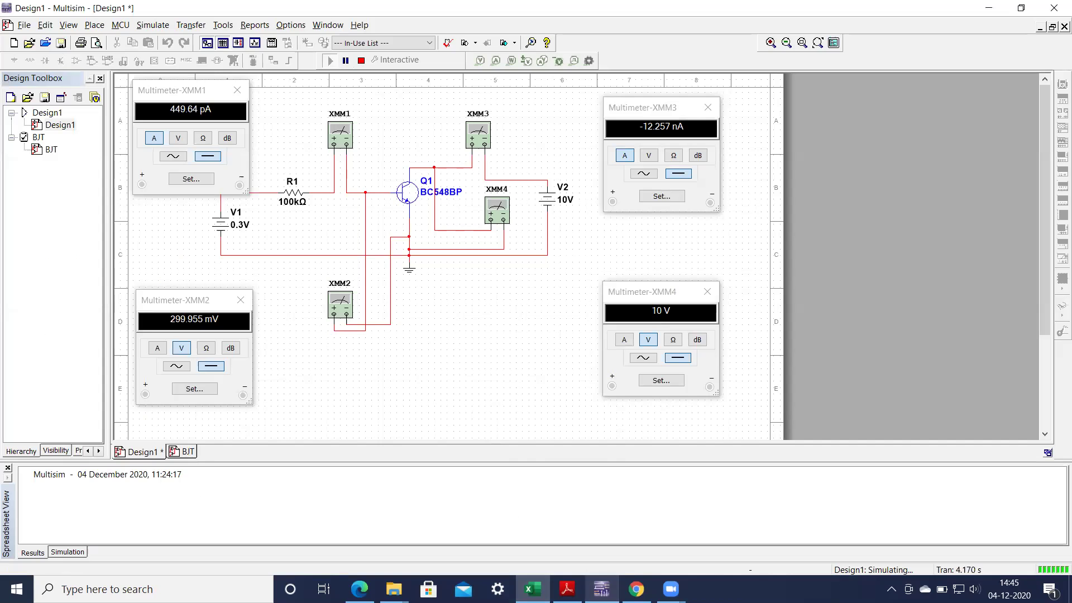
{"action": "left_click", "coordinate": [361, 60]}
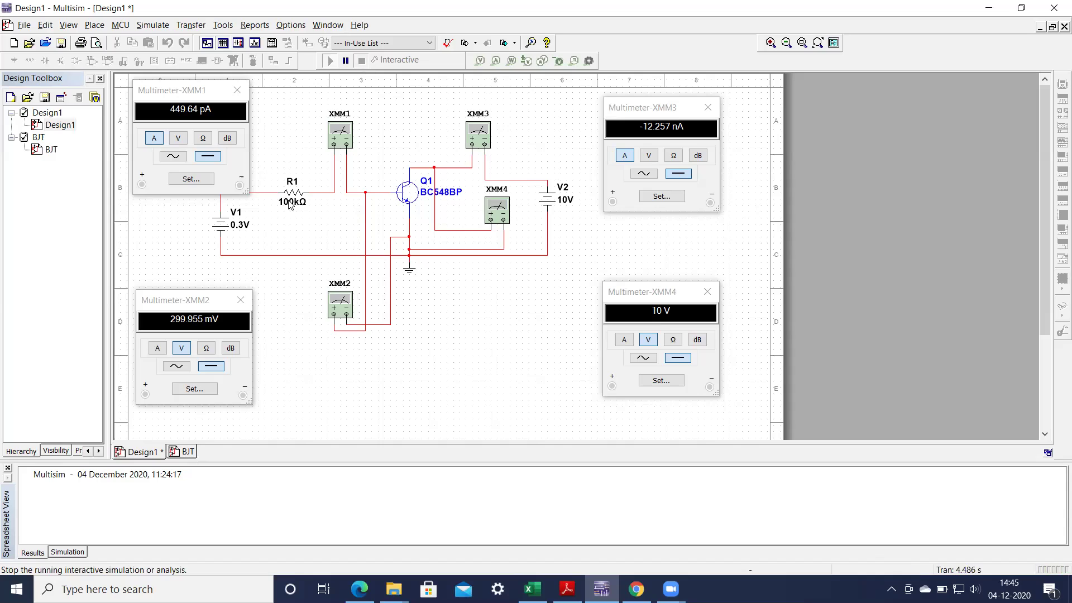
{"action": "double_click", "coordinate": [233, 223]}
{"action": "left_click", "coordinate": [564, 149]}
{"action": "type", "text": "5"}
{"action": "left_click", "coordinate": [567, 462]}
{"action": "key", "text": "F5"}
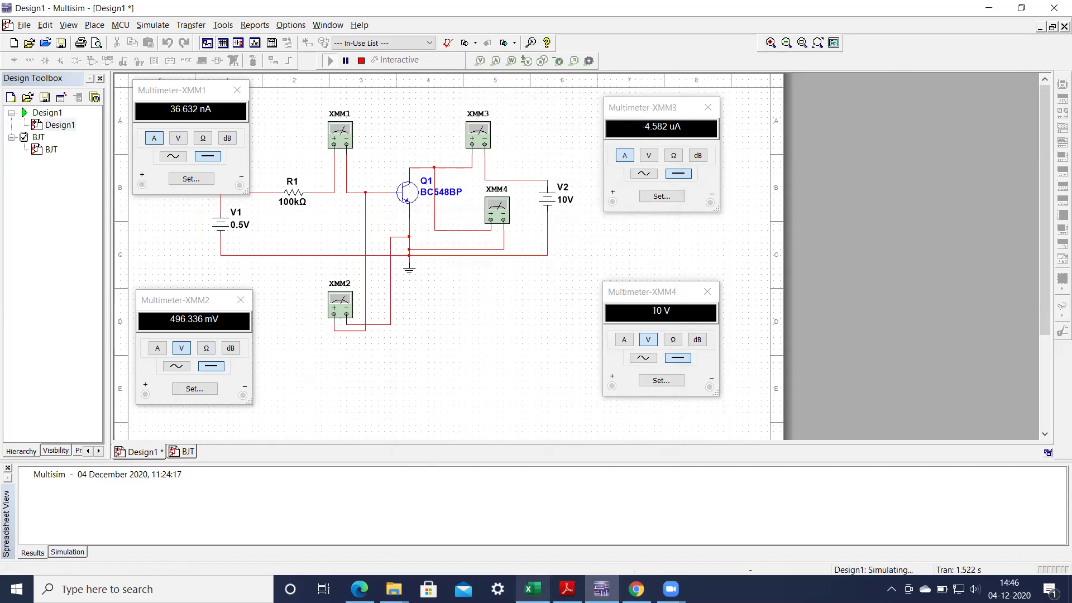
- In Excel, copy the VCE=10 readings F7:G25 from the BJT sheet into the BJT Char sheet starting at cell F8
{"action": "left_click", "coordinate": [533, 589]}
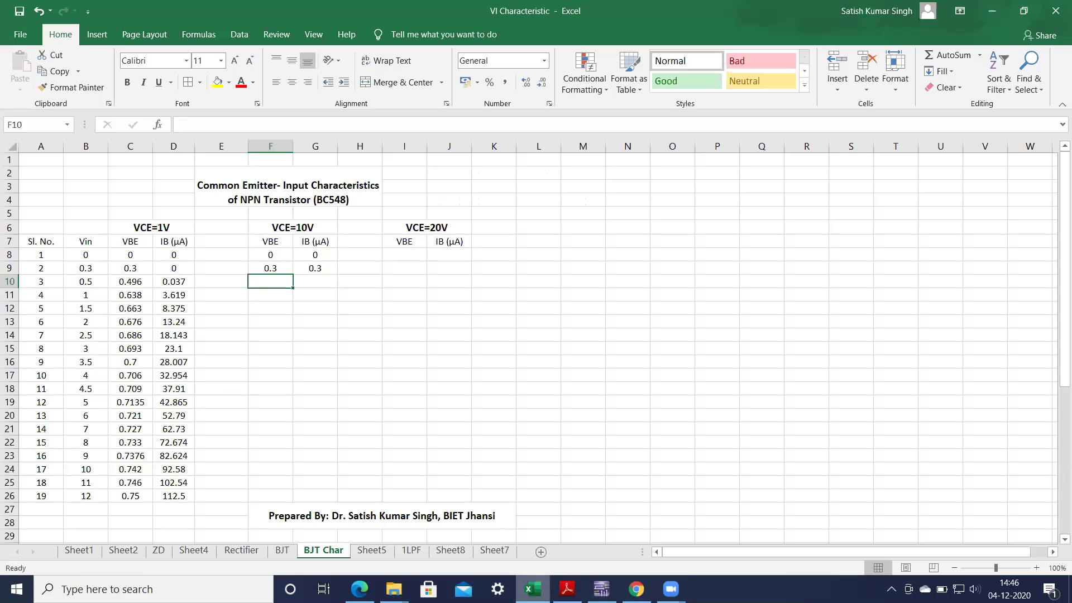
{"action": "left_click", "coordinate": [281, 550]}
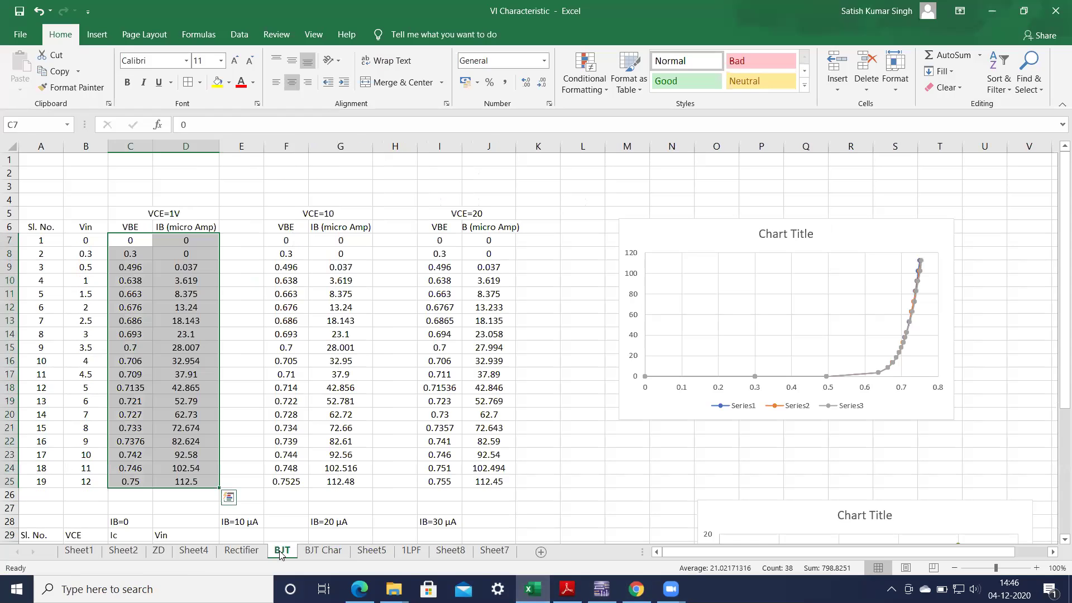
{"action": "left_click", "coordinate": [285, 239]}
{"action": "left_click_drag", "start_coordinate": [285, 239], "coordinate": [332, 476]}
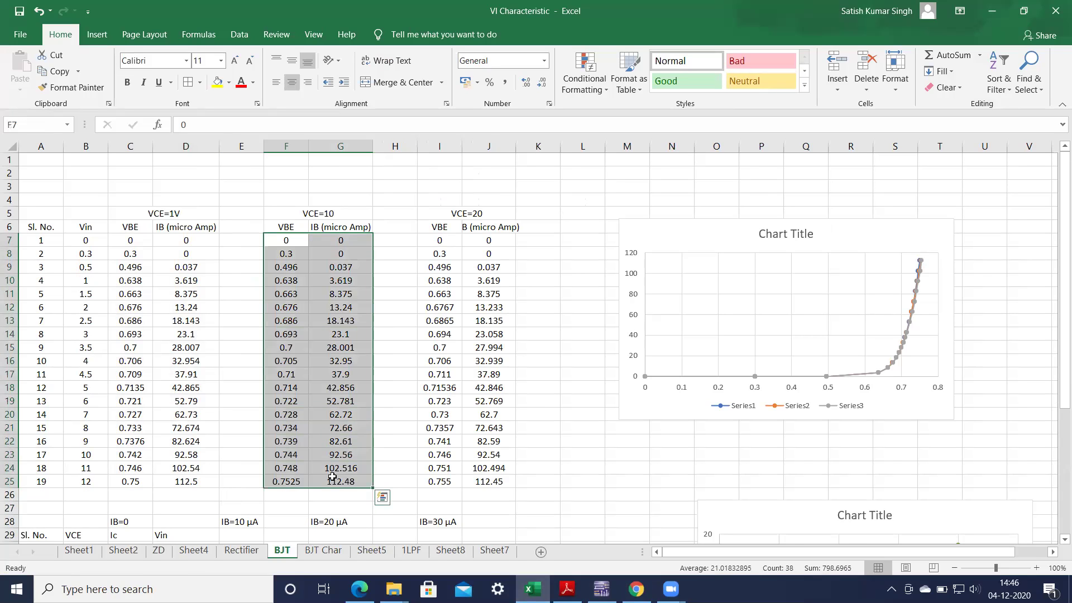
{"action": "key", "text": "ctrl+c"}
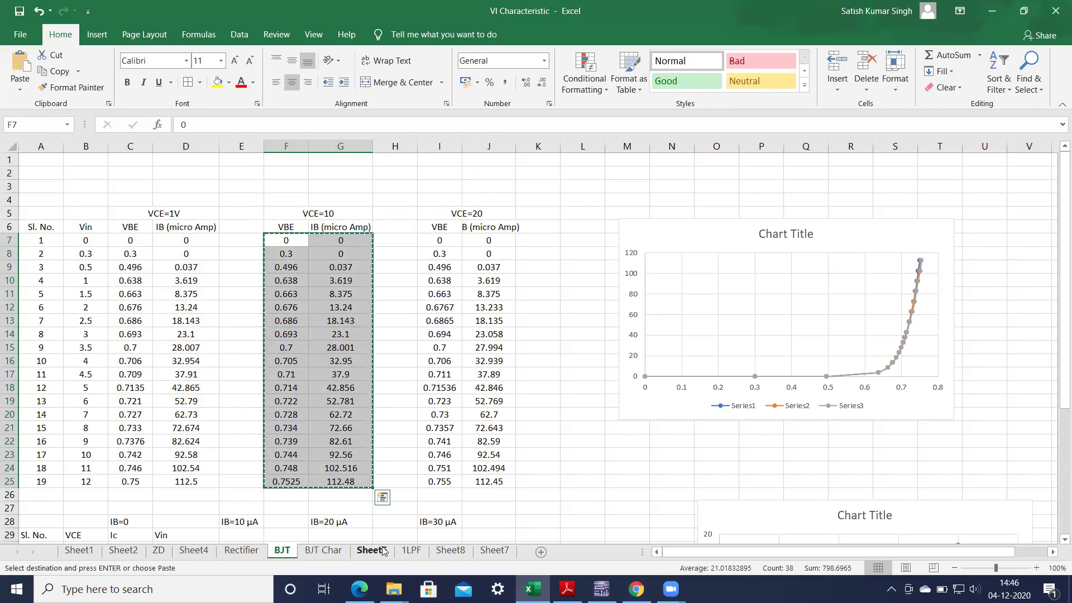
{"action": "left_click", "coordinate": [306, 553]}
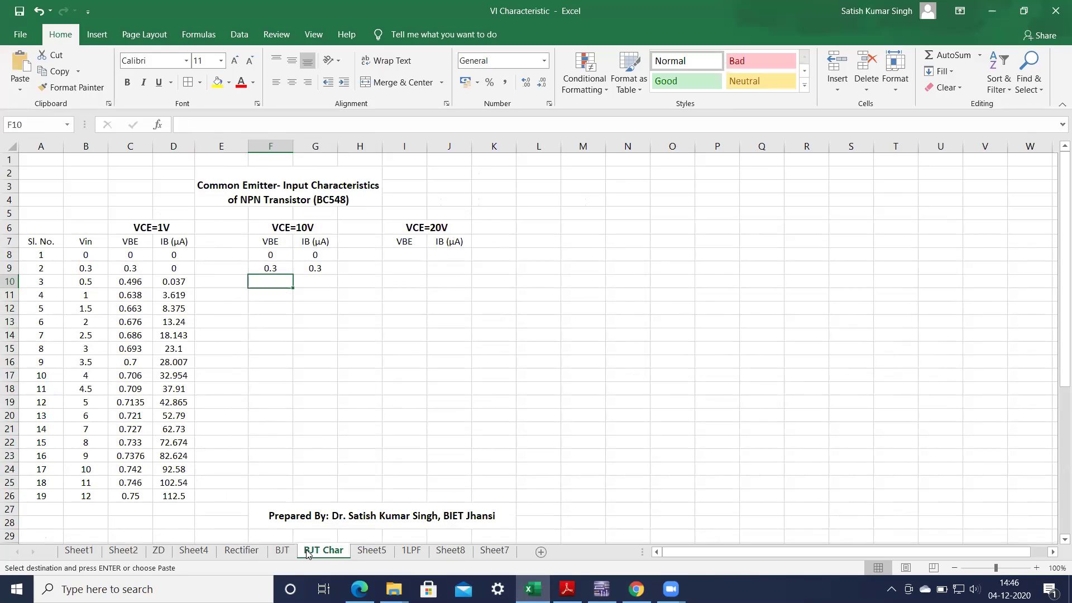
{"action": "left_click", "coordinate": [268, 256]}
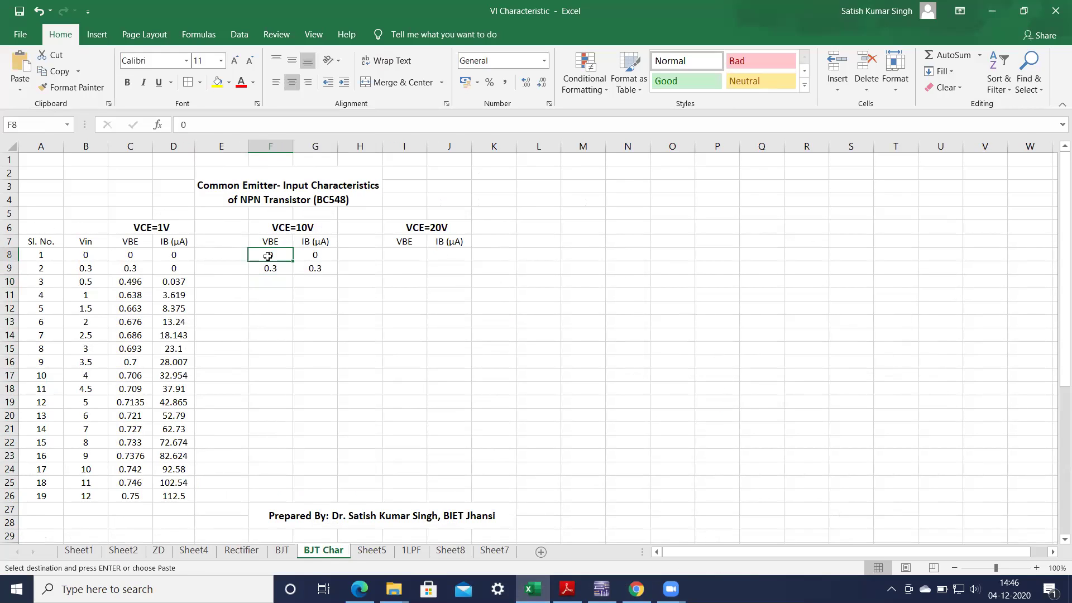
{"action": "key", "text": "ctrl+v"}
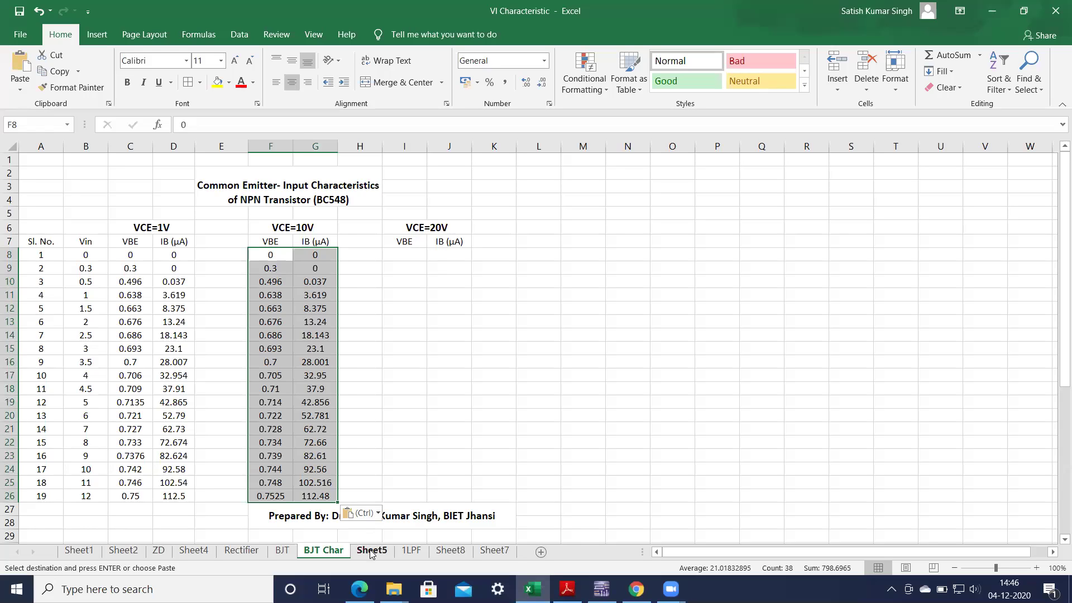
- Copy the VCE=20 readings I7:J25 from the BJT sheet into the BJT Char sheet starting at cell I8
{"action": "left_click", "coordinate": [281, 550]}
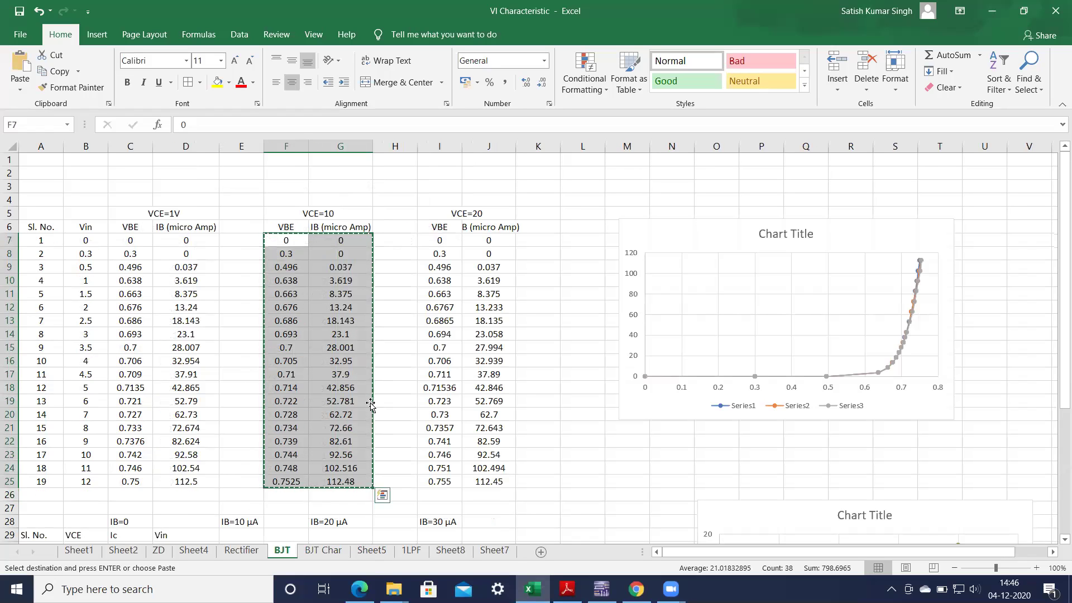
{"action": "left_click", "coordinate": [434, 242]}
{"action": "double_click", "coordinate": [435, 241]}
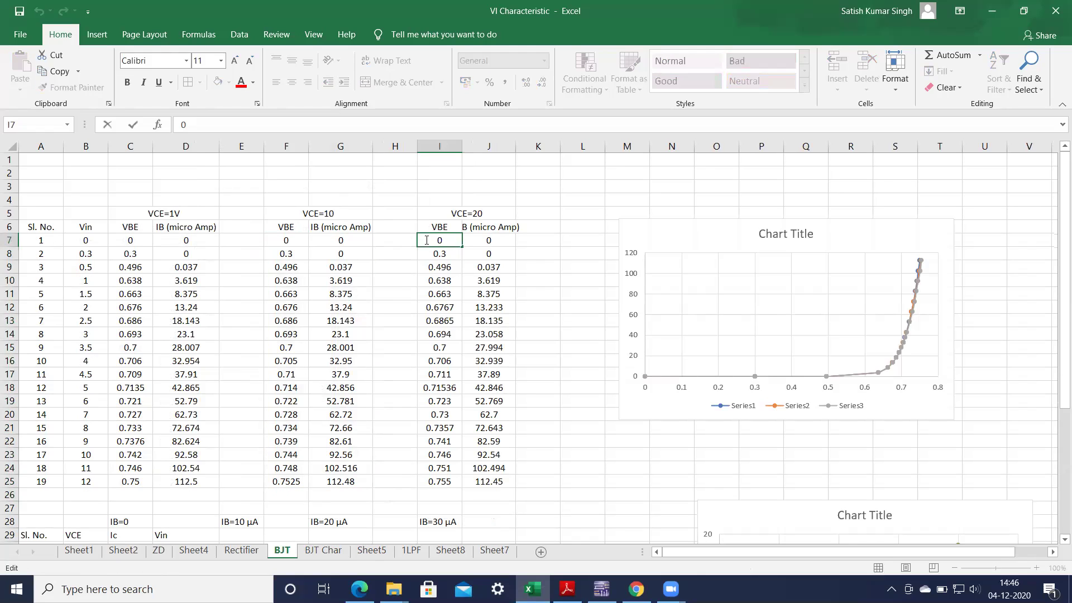
{"action": "left_click", "coordinate": [410, 240]}
{"action": "left_click_drag", "start_coordinate": [431, 238], "coordinate": [485, 482]}
{"action": "key", "text": "ctrl+c"}
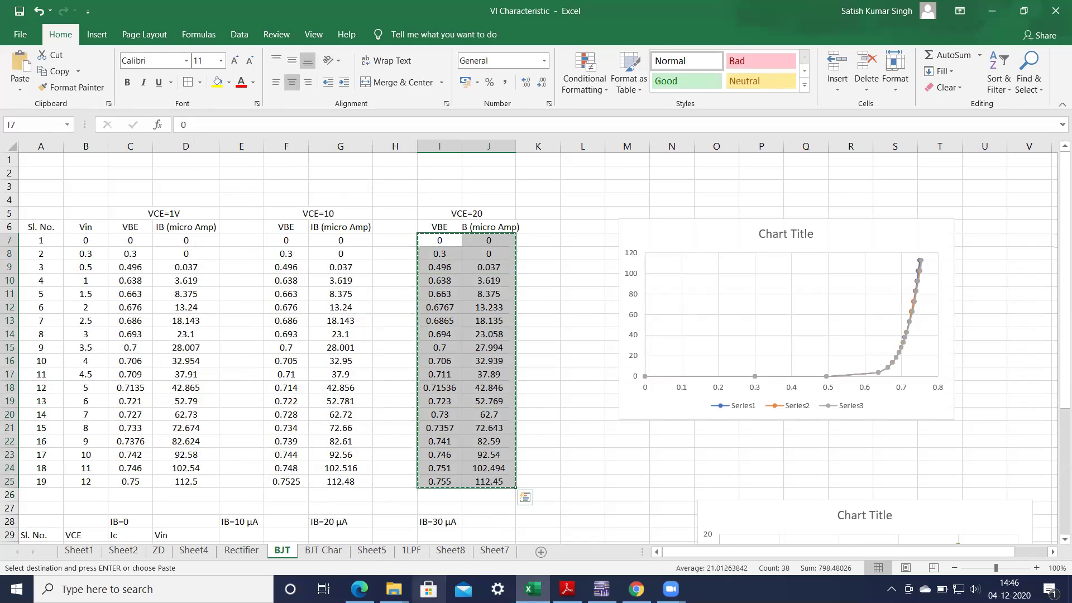
{"action": "left_click", "coordinate": [325, 551]}
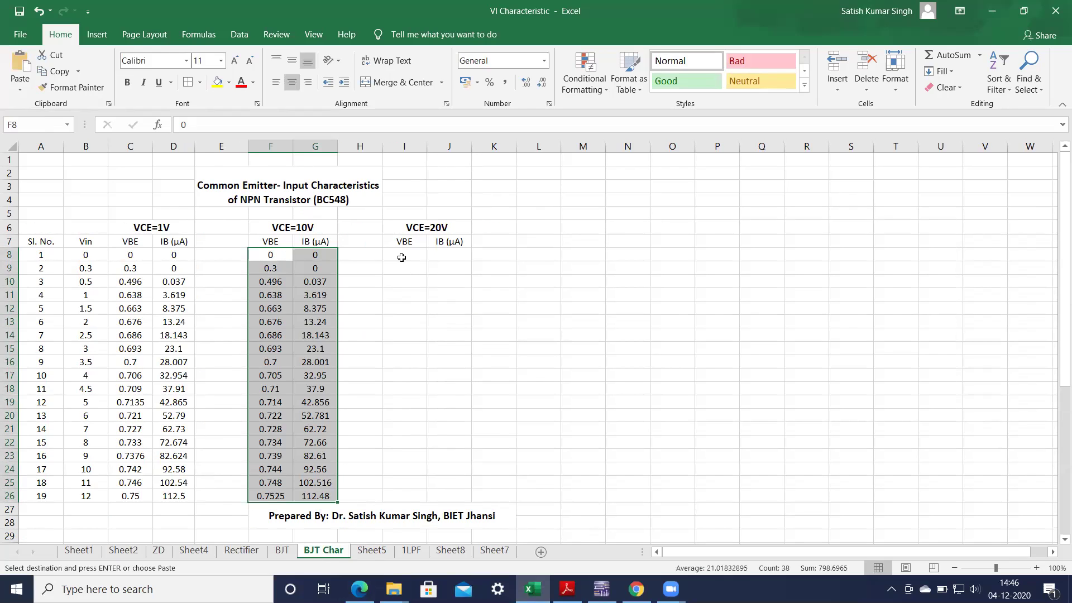
{"action": "left_click", "coordinate": [402, 257]}
{"action": "key", "text": "ctrl+v"}
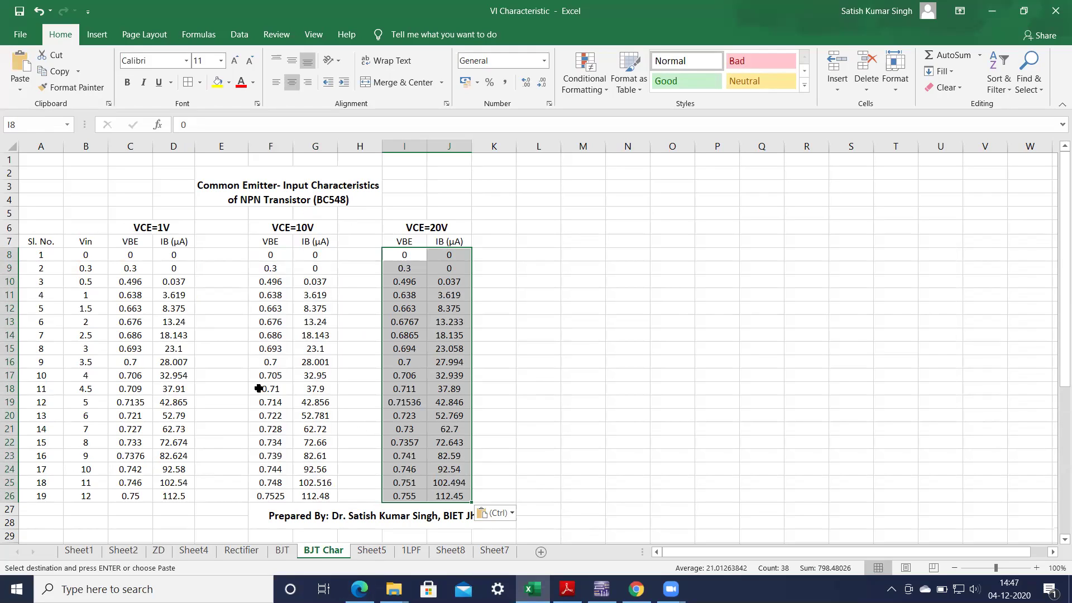
- Try to insert a chart from the VBE and IB readings for VCE=1V, 10V and 20V
{"action": "left_click", "coordinate": [93, 254]}
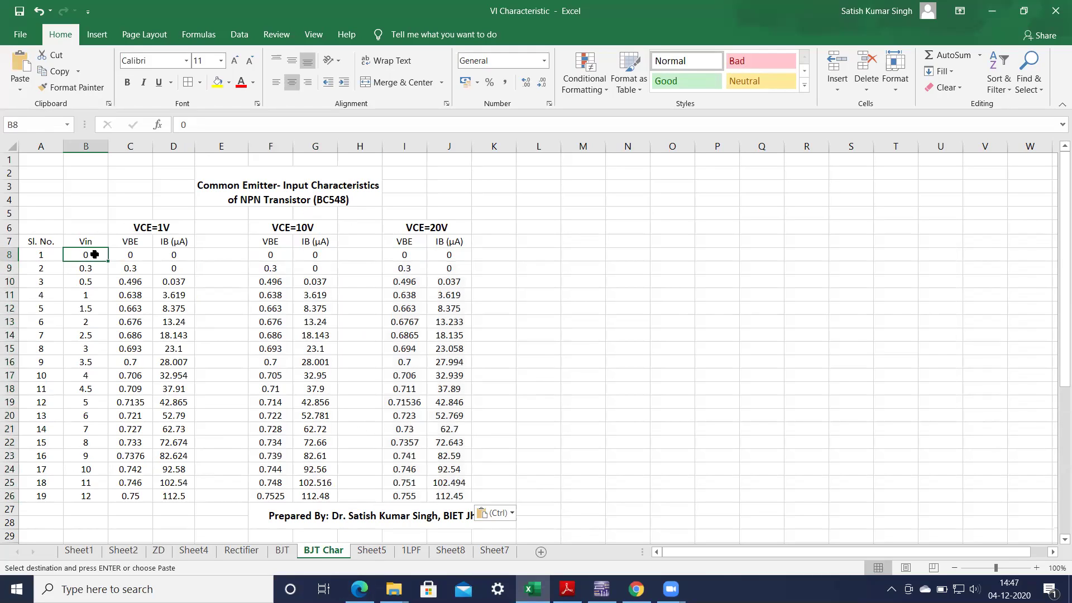
{"action": "left_click_drag", "start_coordinate": [94, 254], "coordinate": [89, 490]}
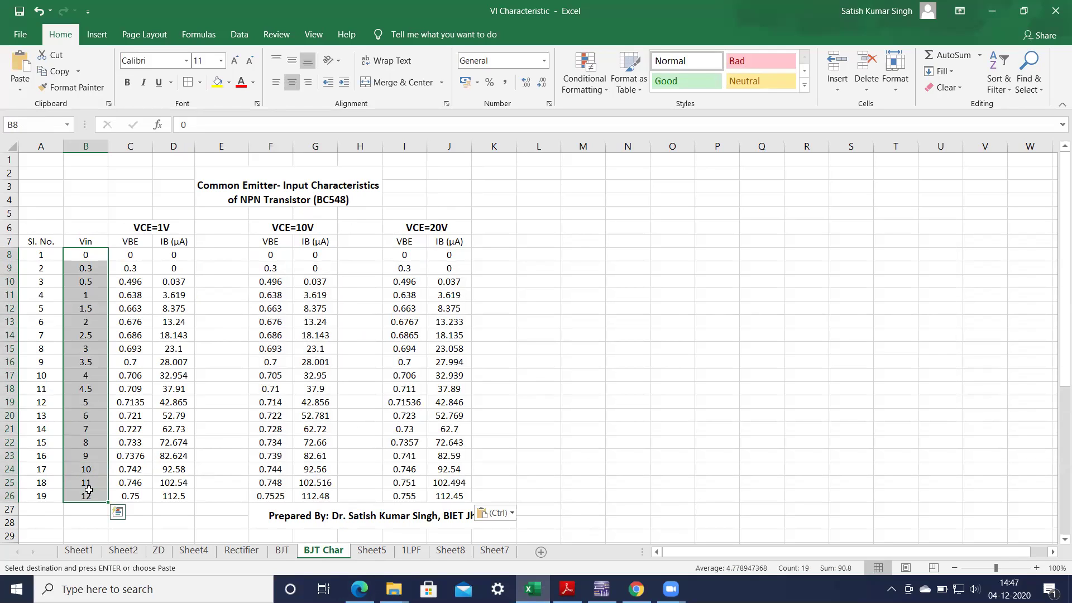
{"action": "left_click", "coordinate": [135, 260]}
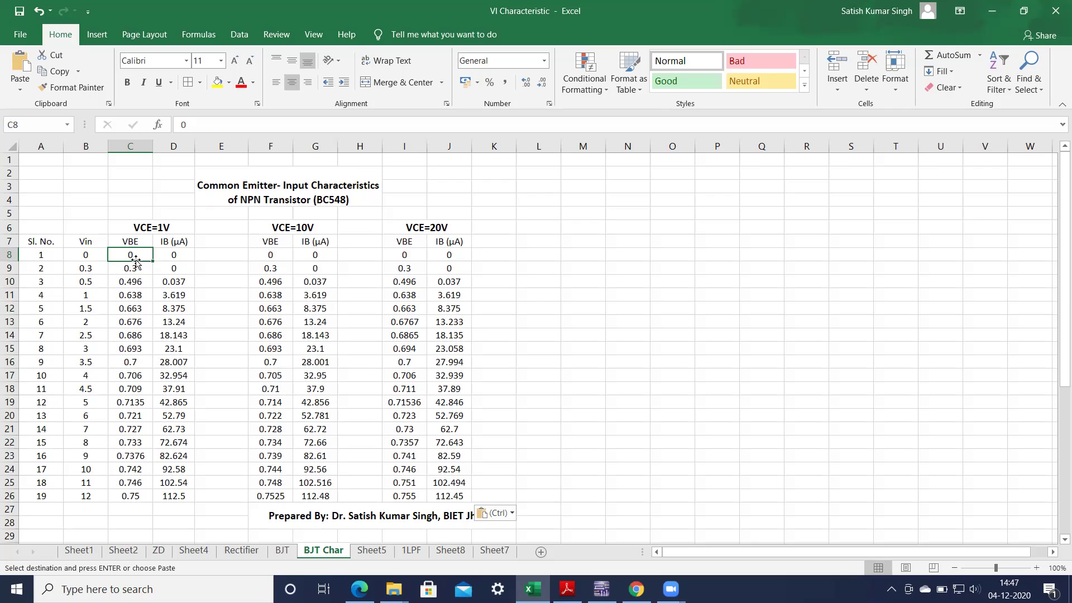
{"action": "left_click_drag", "start_coordinate": [136, 256], "coordinate": [139, 496]}
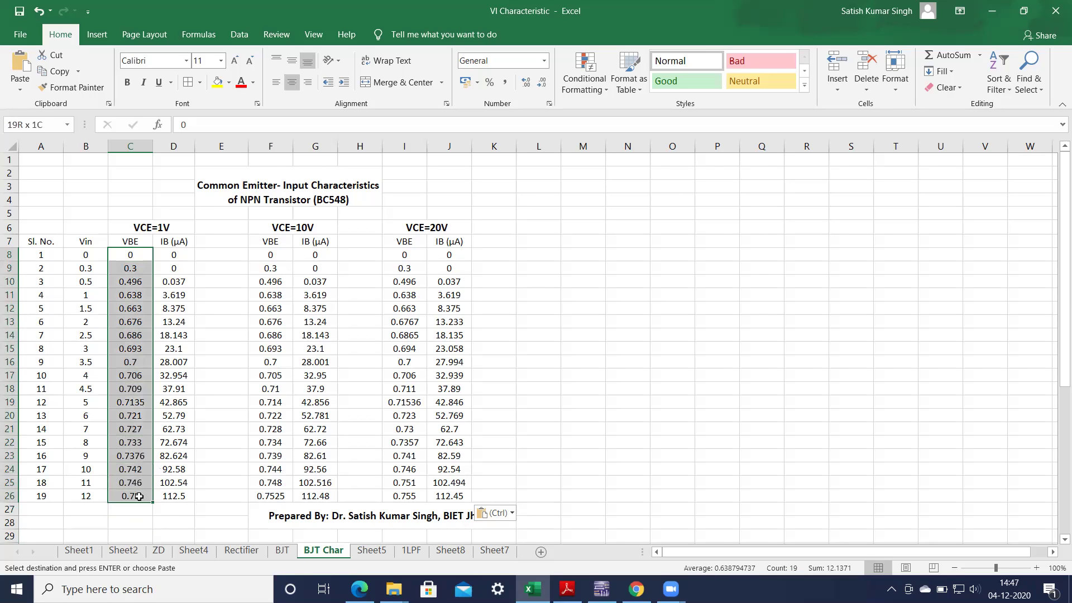
{"action": "left_click", "coordinate": [174, 255], "text": "ctrl"}
{"action": "left_click_drag", "start_coordinate": [174, 255], "coordinate": [178, 497]}
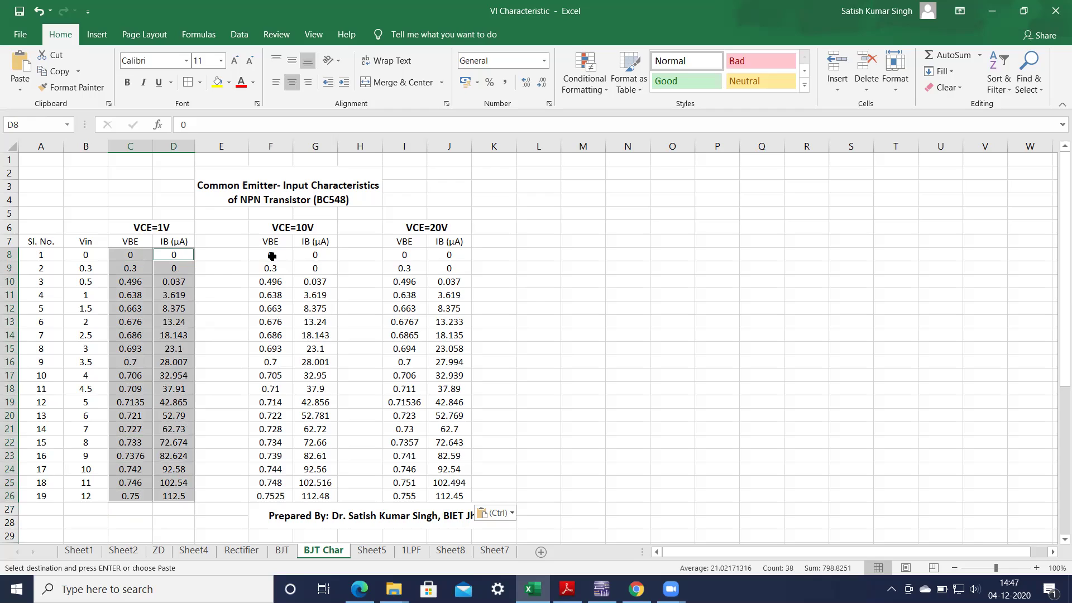
{"action": "left_click_drag", "start_coordinate": [272, 255], "coordinate": [273, 496]}
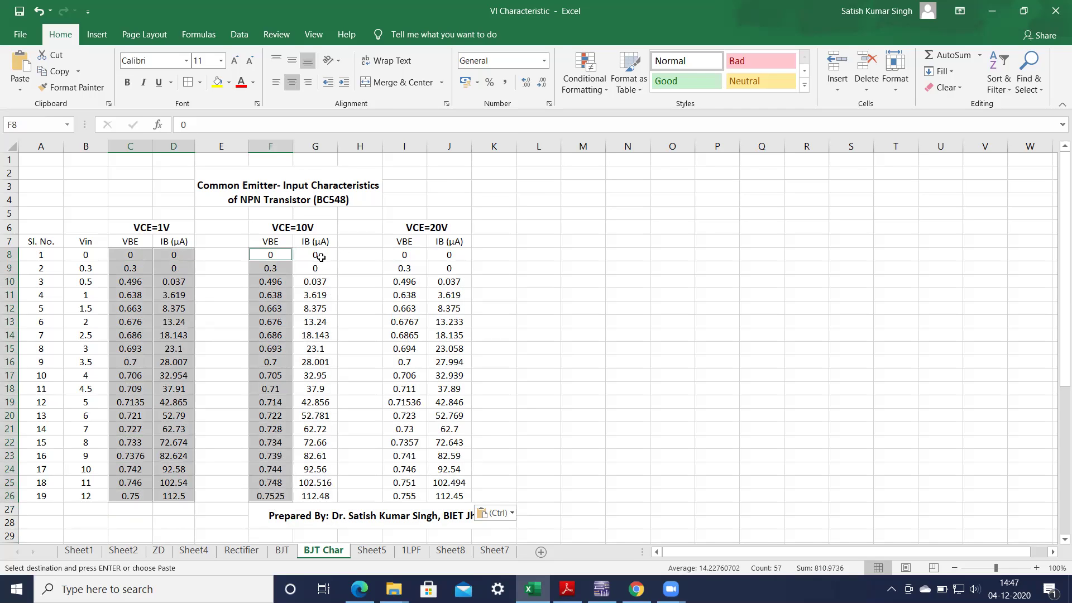
{"action": "left_click_drag", "start_coordinate": [317, 256], "coordinate": [317, 489]}
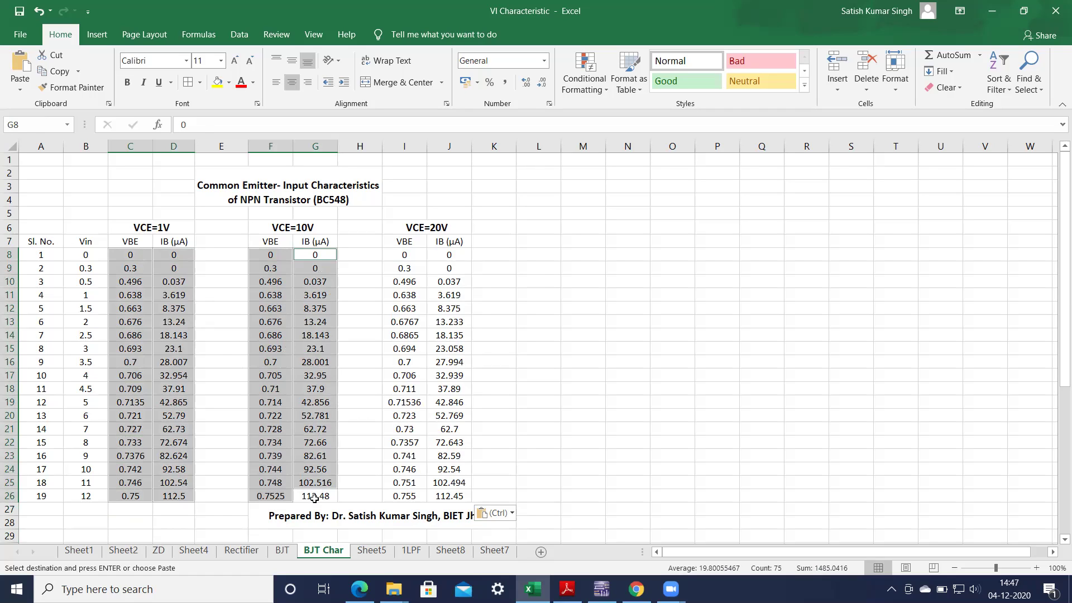
{"action": "left_click", "coordinate": [314, 498], "text": "ctrl"}
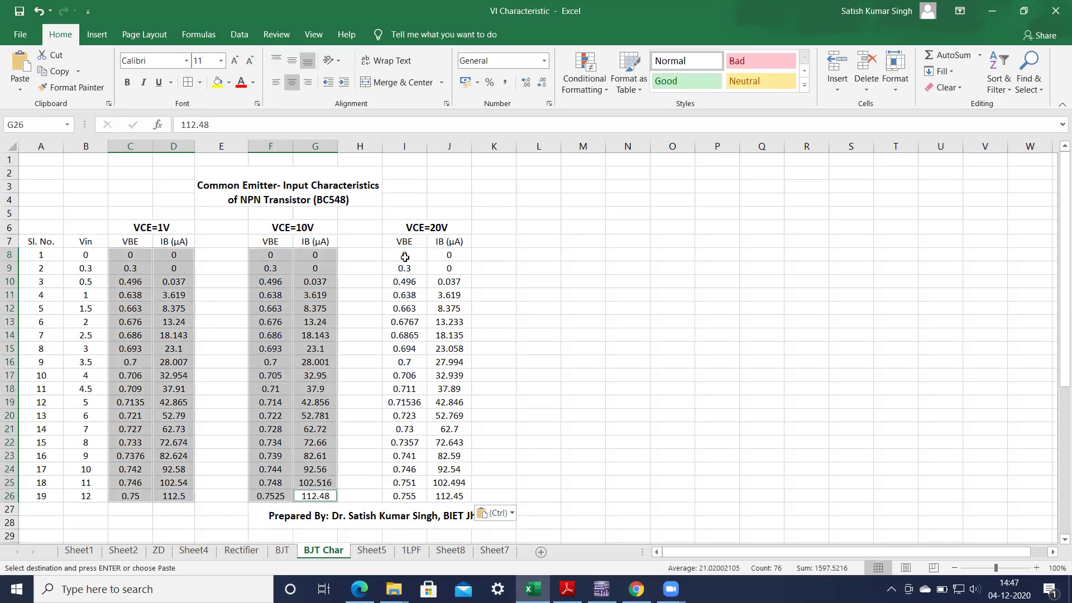
{"action": "left_click_drag", "start_coordinate": [405, 254], "coordinate": [403, 493]}
{"action": "left_click_drag", "start_coordinate": [450, 257], "coordinate": [453, 489]}
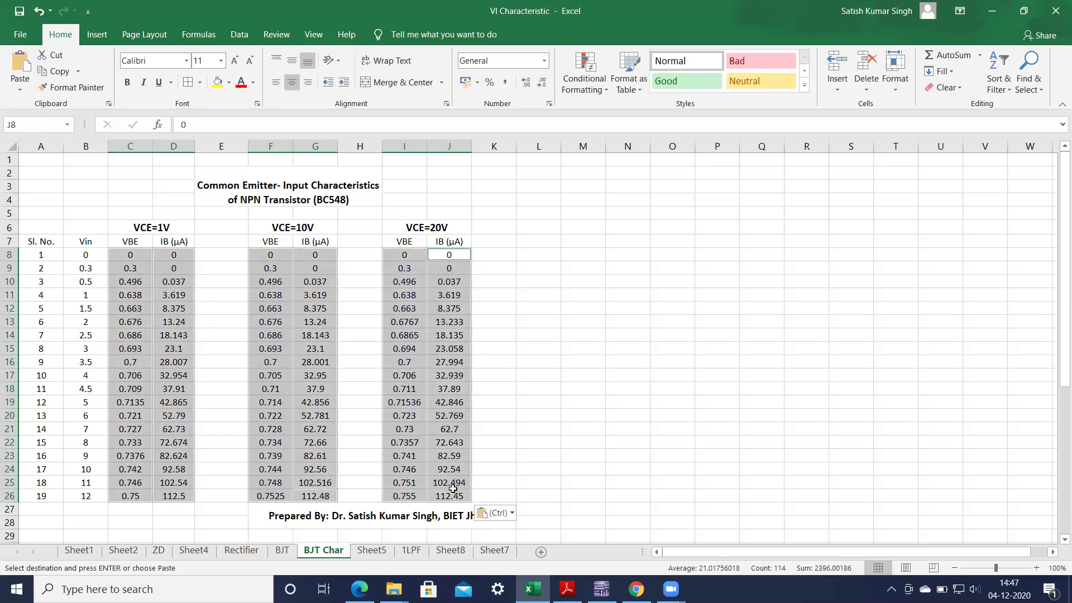
{"action": "left_click", "coordinate": [98, 36]}
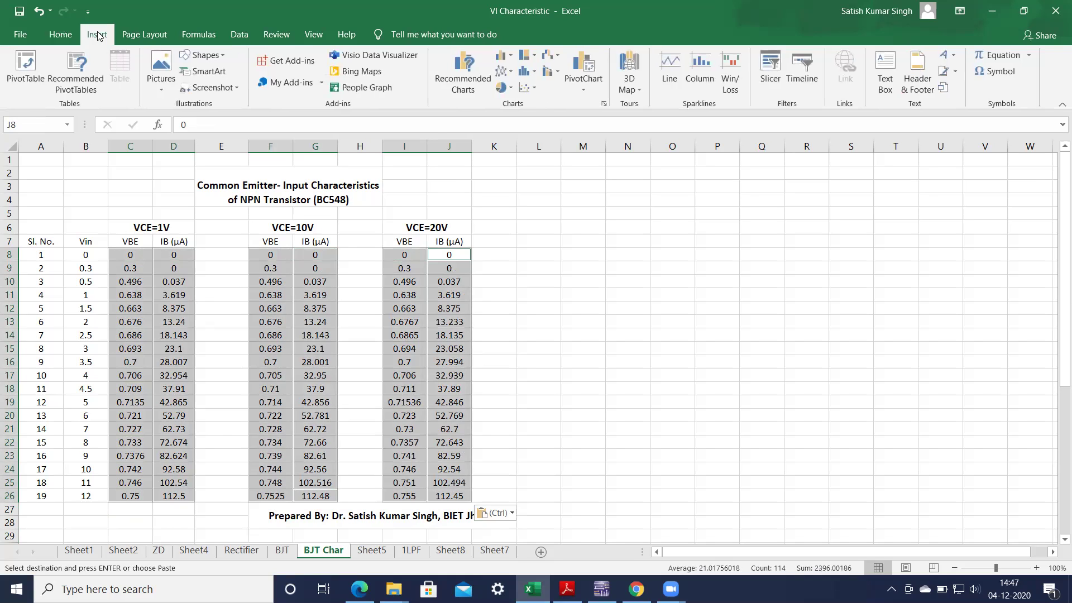
{"action": "left_click", "coordinate": [604, 104]}
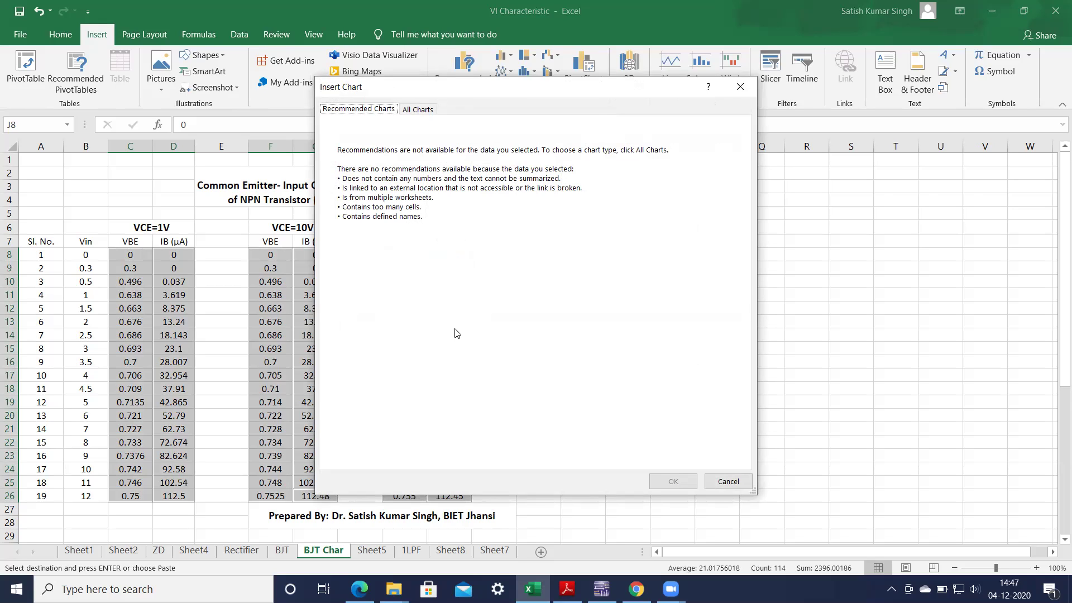
{"action": "left_click", "coordinate": [738, 84]}
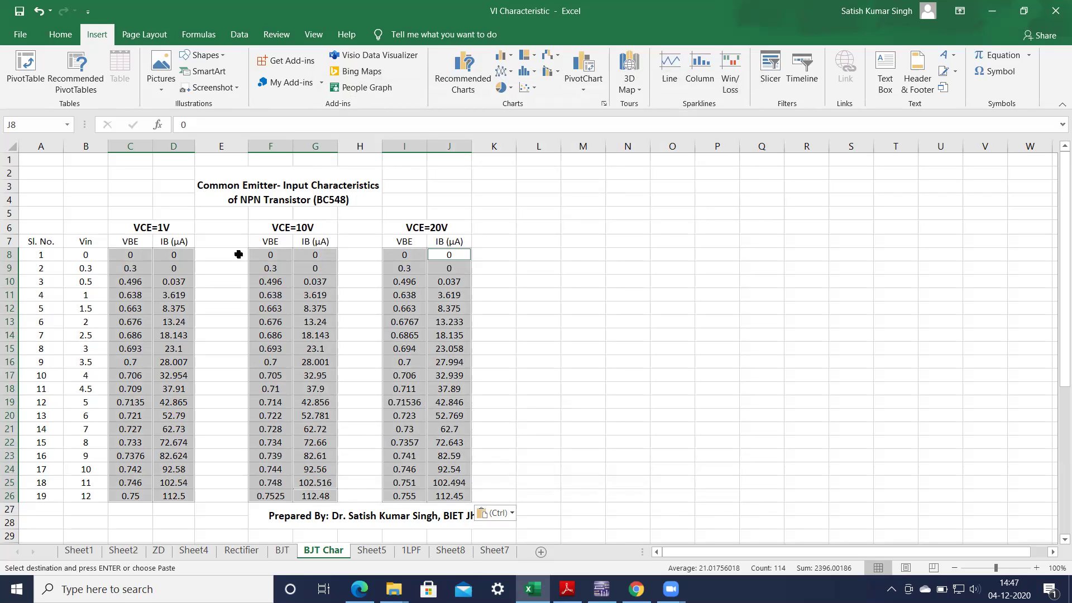
{"action": "key", "text": "Escape"}
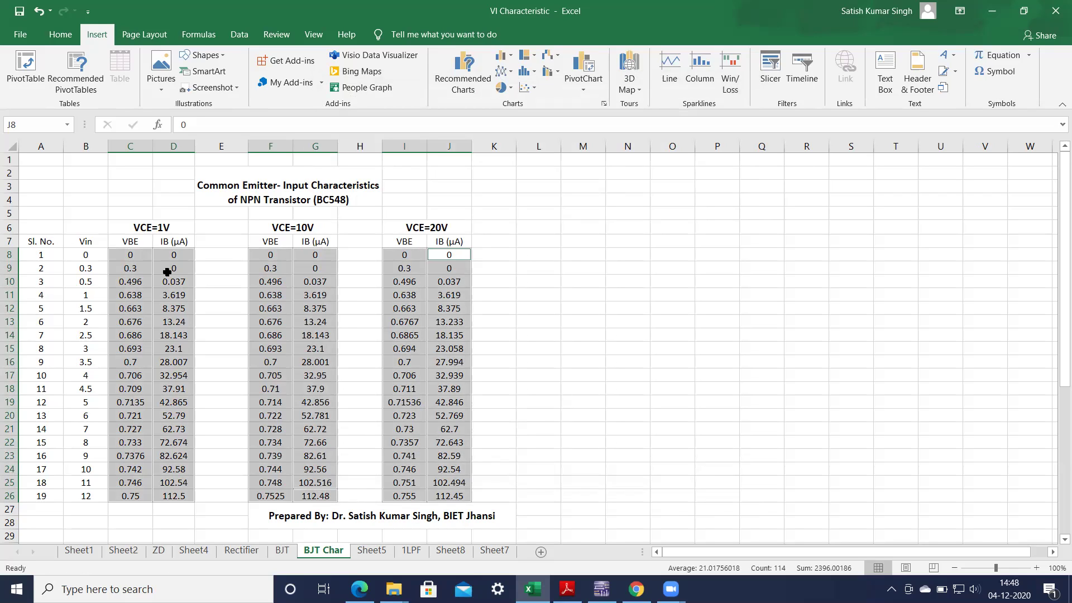
{"action": "left_click", "coordinate": [169, 201]}
- Insert a scatter chart of the readings in C8:D26, F8:G26 and I8:J26, and move it to the empty cells around columns M to T
{"action": "left_click_drag", "start_coordinate": [130, 255], "coordinate": [131, 497]}
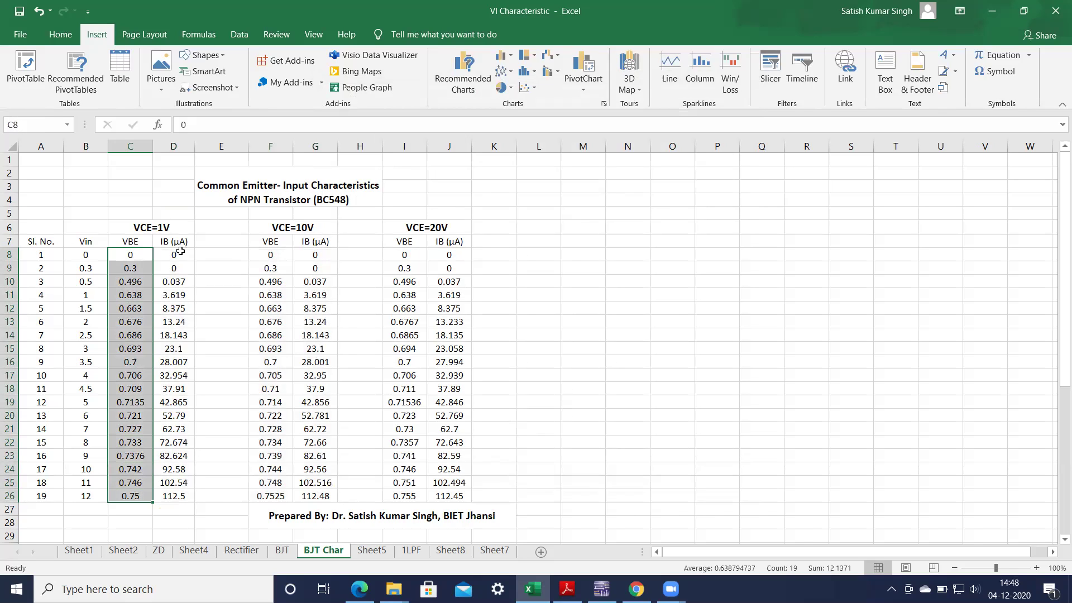
{"action": "left_click_drag", "start_coordinate": [179, 257], "coordinate": [180, 496]}
{"action": "left_click_drag", "start_coordinate": [270, 256], "coordinate": [273, 495]}
{"action": "left_click_drag", "start_coordinate": [315, 255], "coordinate": [321, 490]}
{"action": "left_click_drag", "start_coordinate": [401, 256], "coordinate": [407, 497]}
{"action": "left_click_drag", "start_coordinate": [452, 254], "coordinate": [450, 496]}
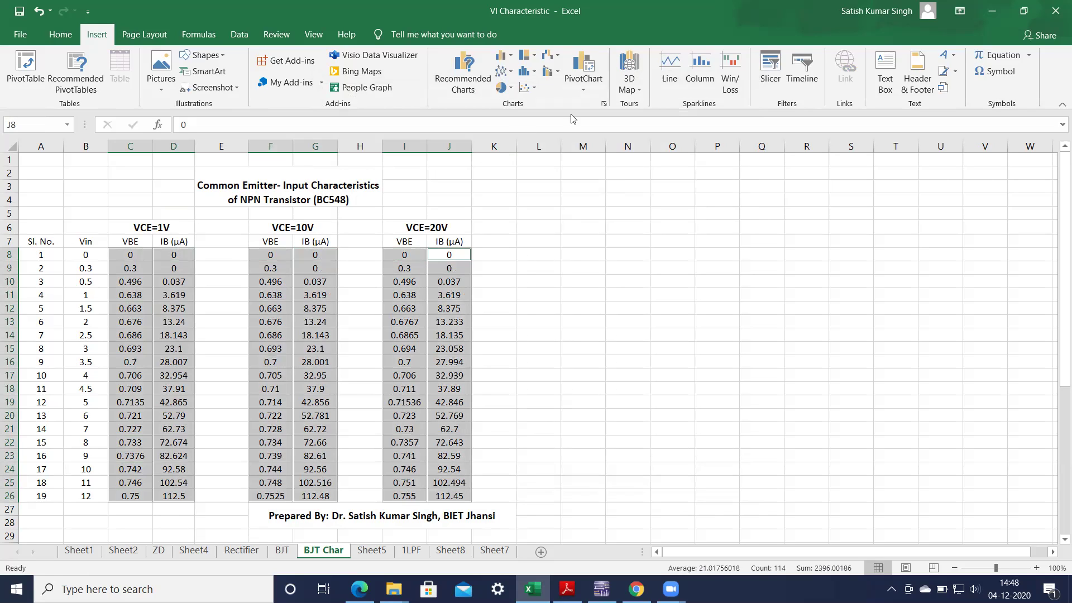
{"action": "left_click", "coordinate": [605, 104]}
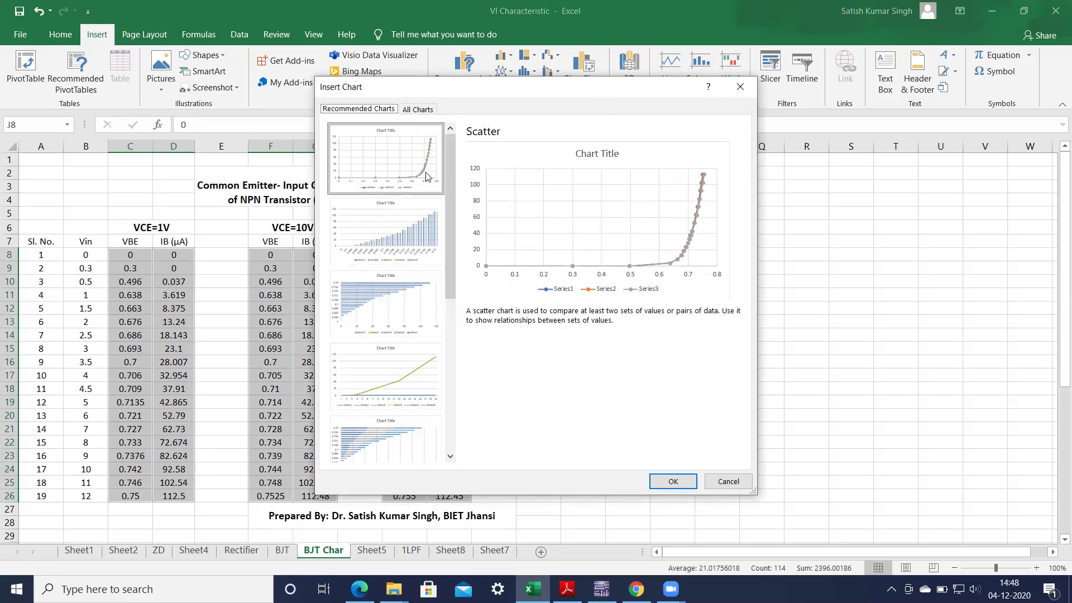
{"action": "mouse_move", "coordinate": [451, 213]}
{"action": "left_mouse_down"}
{"action": "mouse_move", "coordinate": [469, 478]}
{"action": "mouse_move", "coordinate": [461, 217]}
{"action": "left_mouse_up"}
{"action": "left_click", "coordinate": [413, 149]}
{"action": "left_click", "coordinate": [667, 480]}
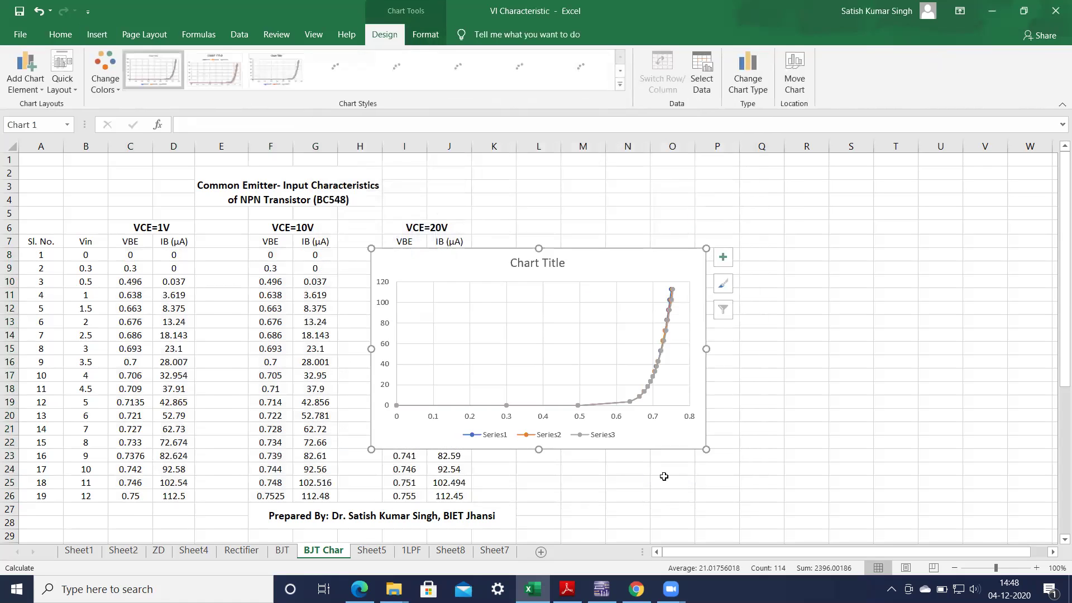
{"action": "left_click_drag", "start_coordinate": [587, 255], "coordinate": [792, 217]}
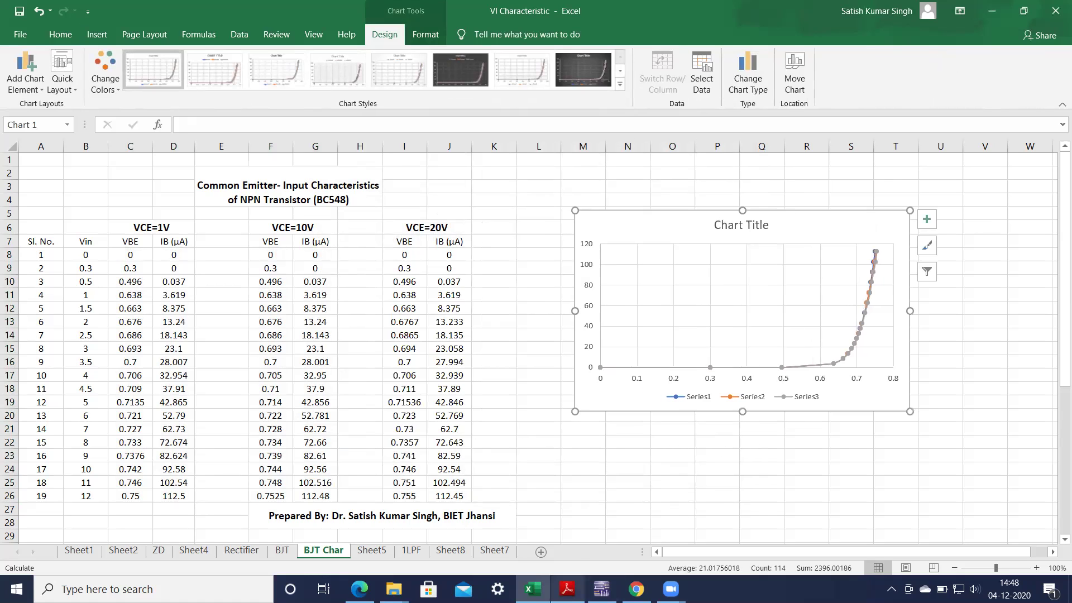
- Switch to Adobe Reader to examine the base characteristics in Figure 3.14(b), and return to Excel to compare them with the chart's curves
{"action": "left_click", "coordinate": [567, 589]}
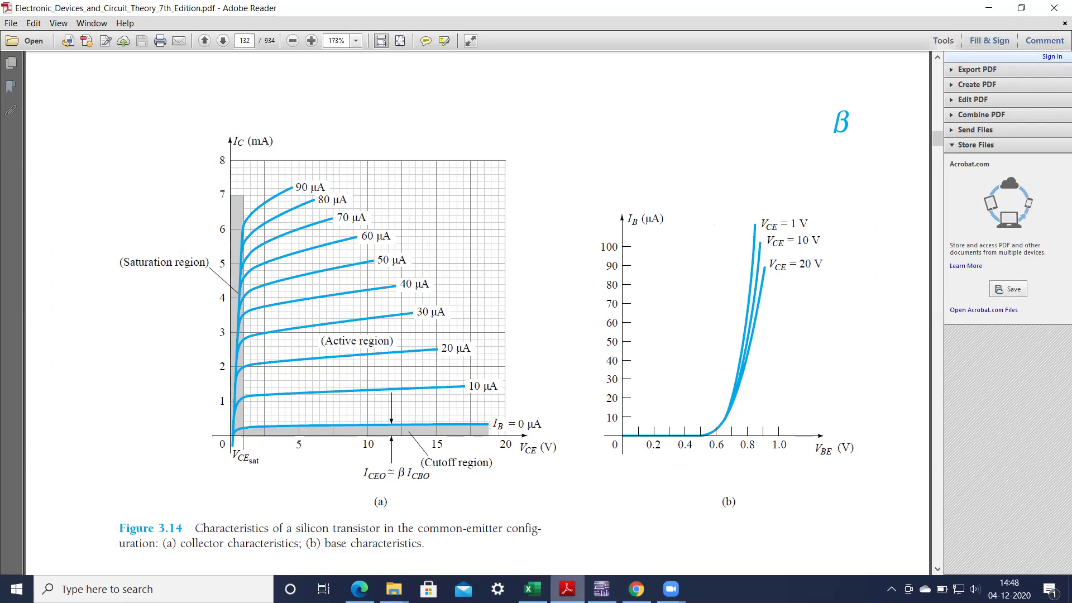
{"action": "mouse_move", "coordinate": [532, 589]}
{"action": "left_click", "coordinate": [563, 530]}
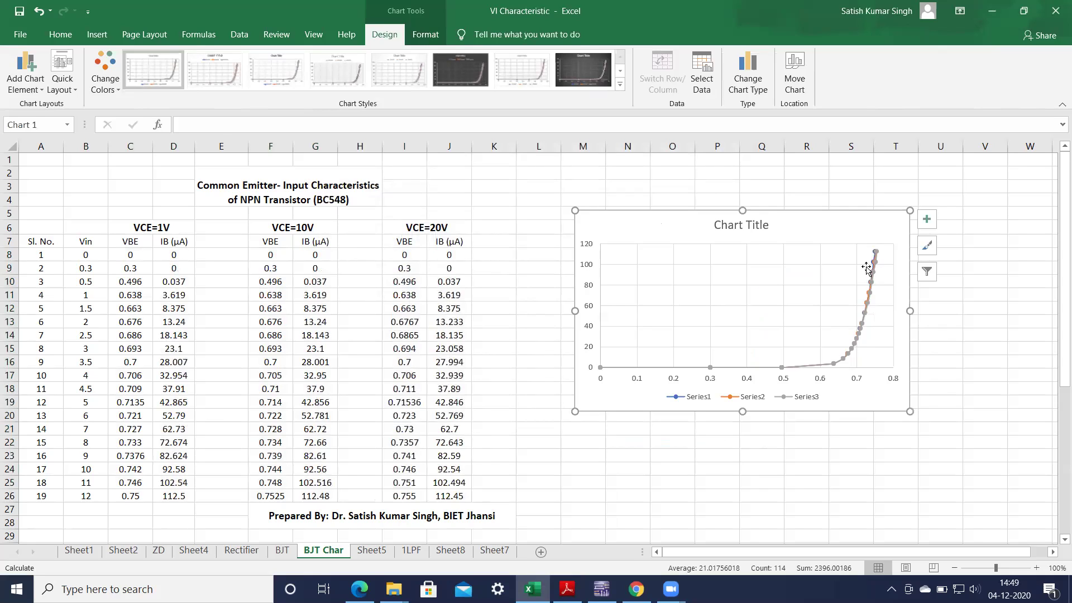
{"action": "mouse_move", "coordinate": [874, 269]}
- View the Common Emitter output characteristics table, and switch to Adobe Reader to examine the collector characteristics in Figure 3.14(a)
{"action": "left_click_drag", "start_coordinate": [1054, 250], "coordinate": [1055, 443]}
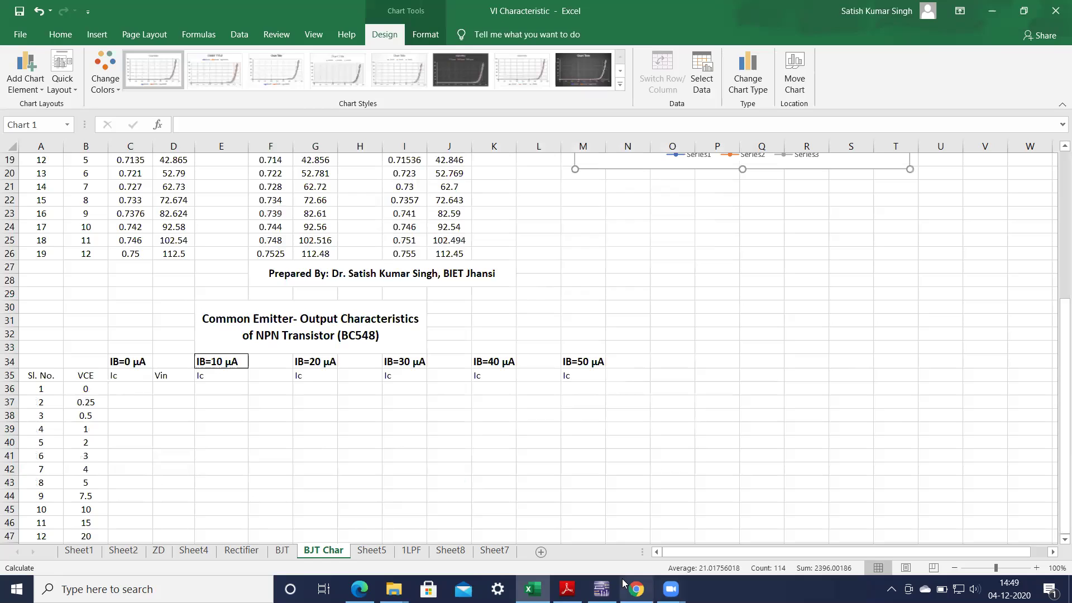
{"action": "left_click", "coordinate": [567, 589]}
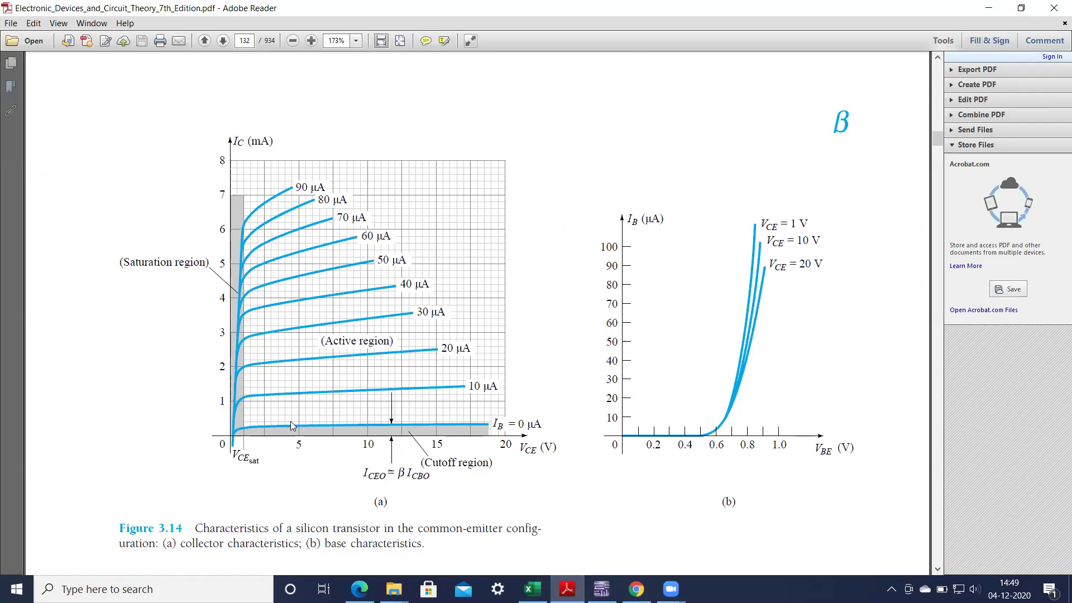